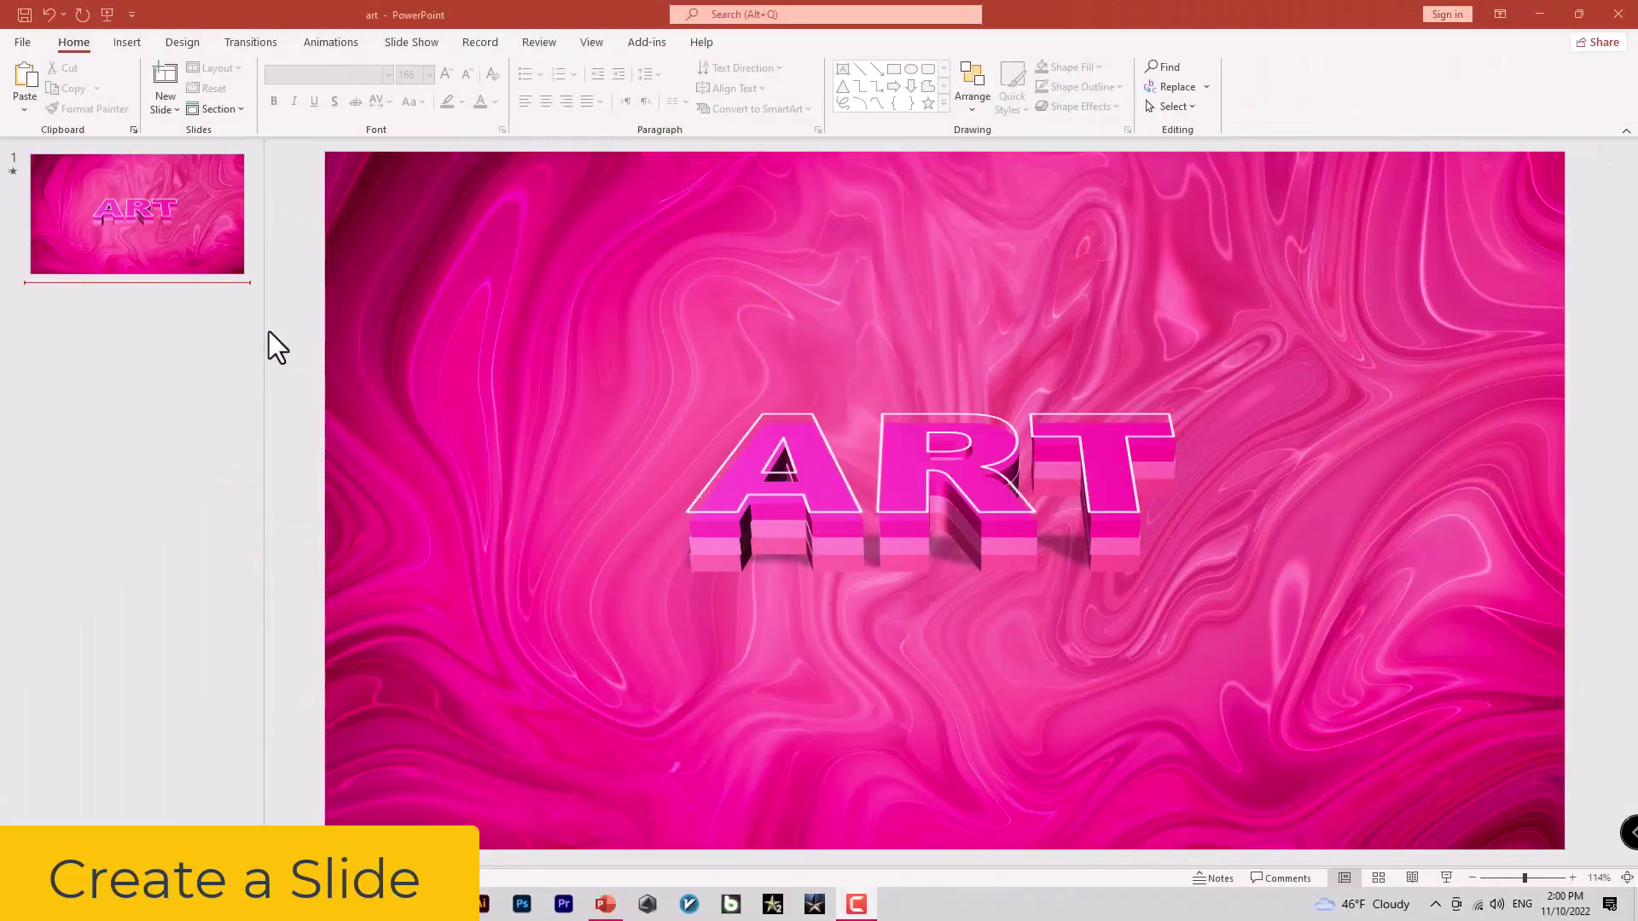
- Insert a new blank slide after the pink ART title slide
right_click(166, 196)
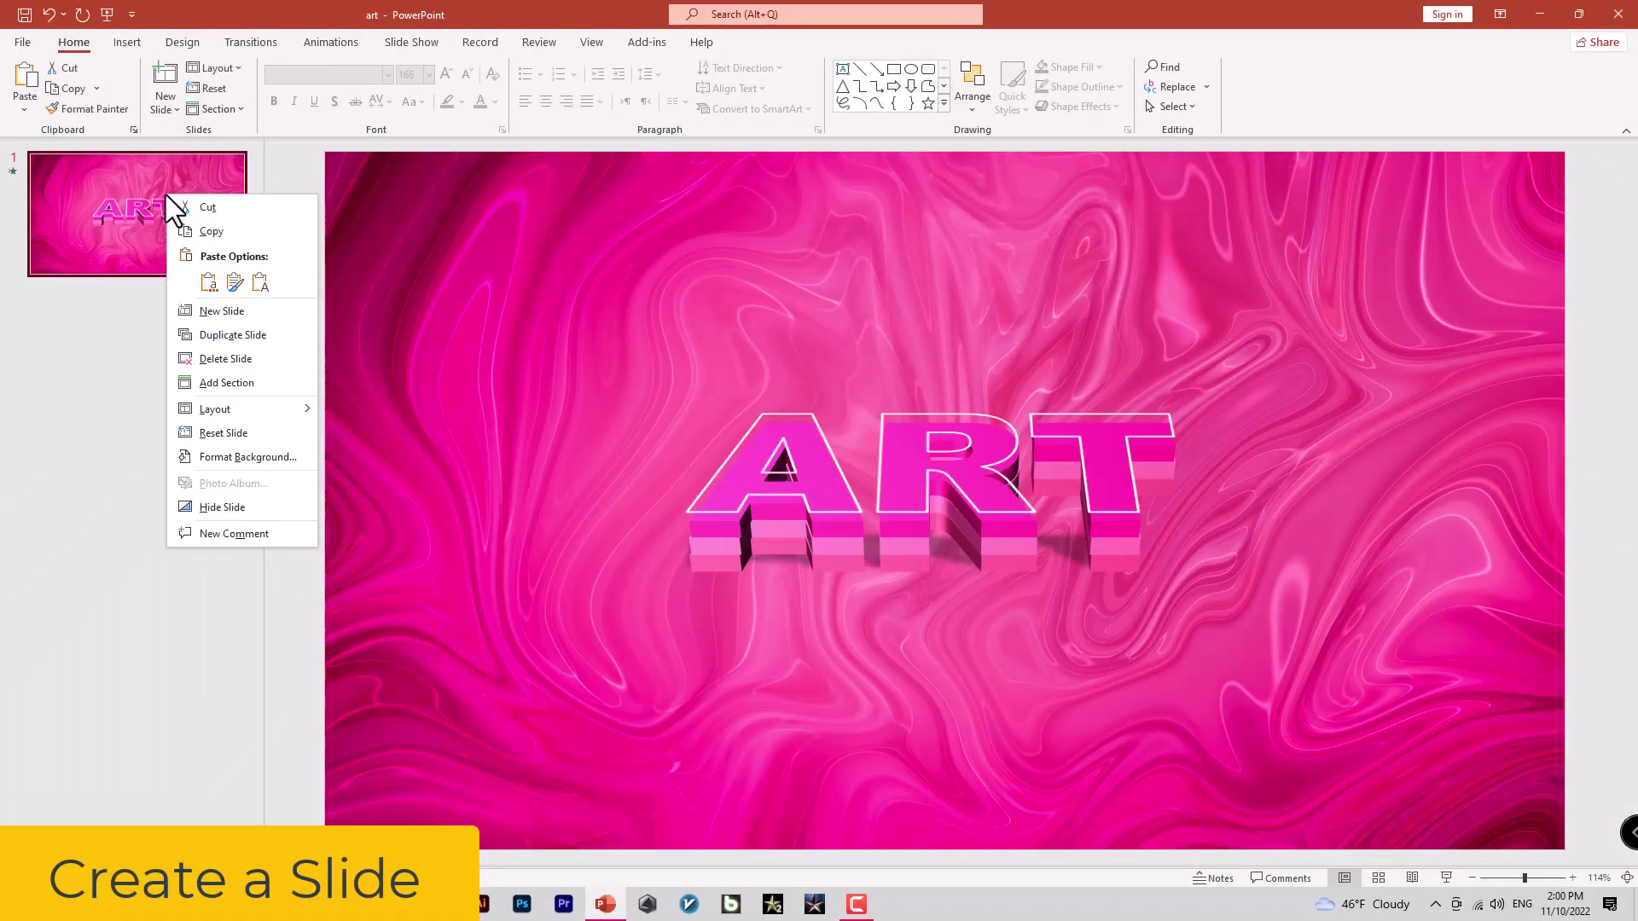
left_click(256, 336)
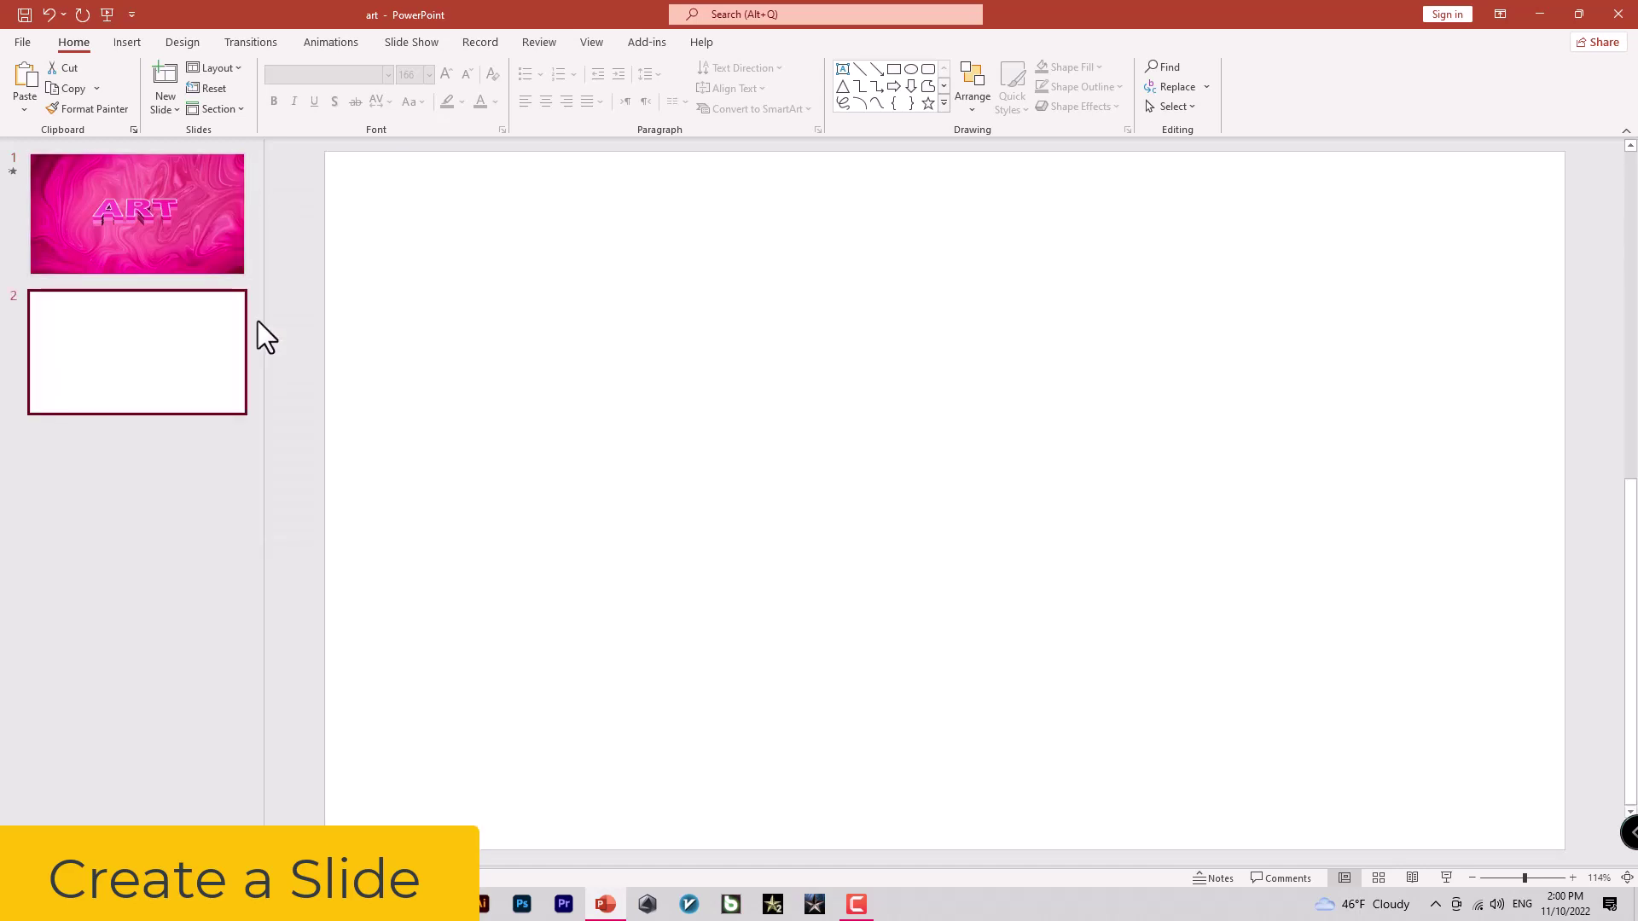
- Set slide 2's background to a picture fill using the pink swirls-marble image file
right_click(381, 343)
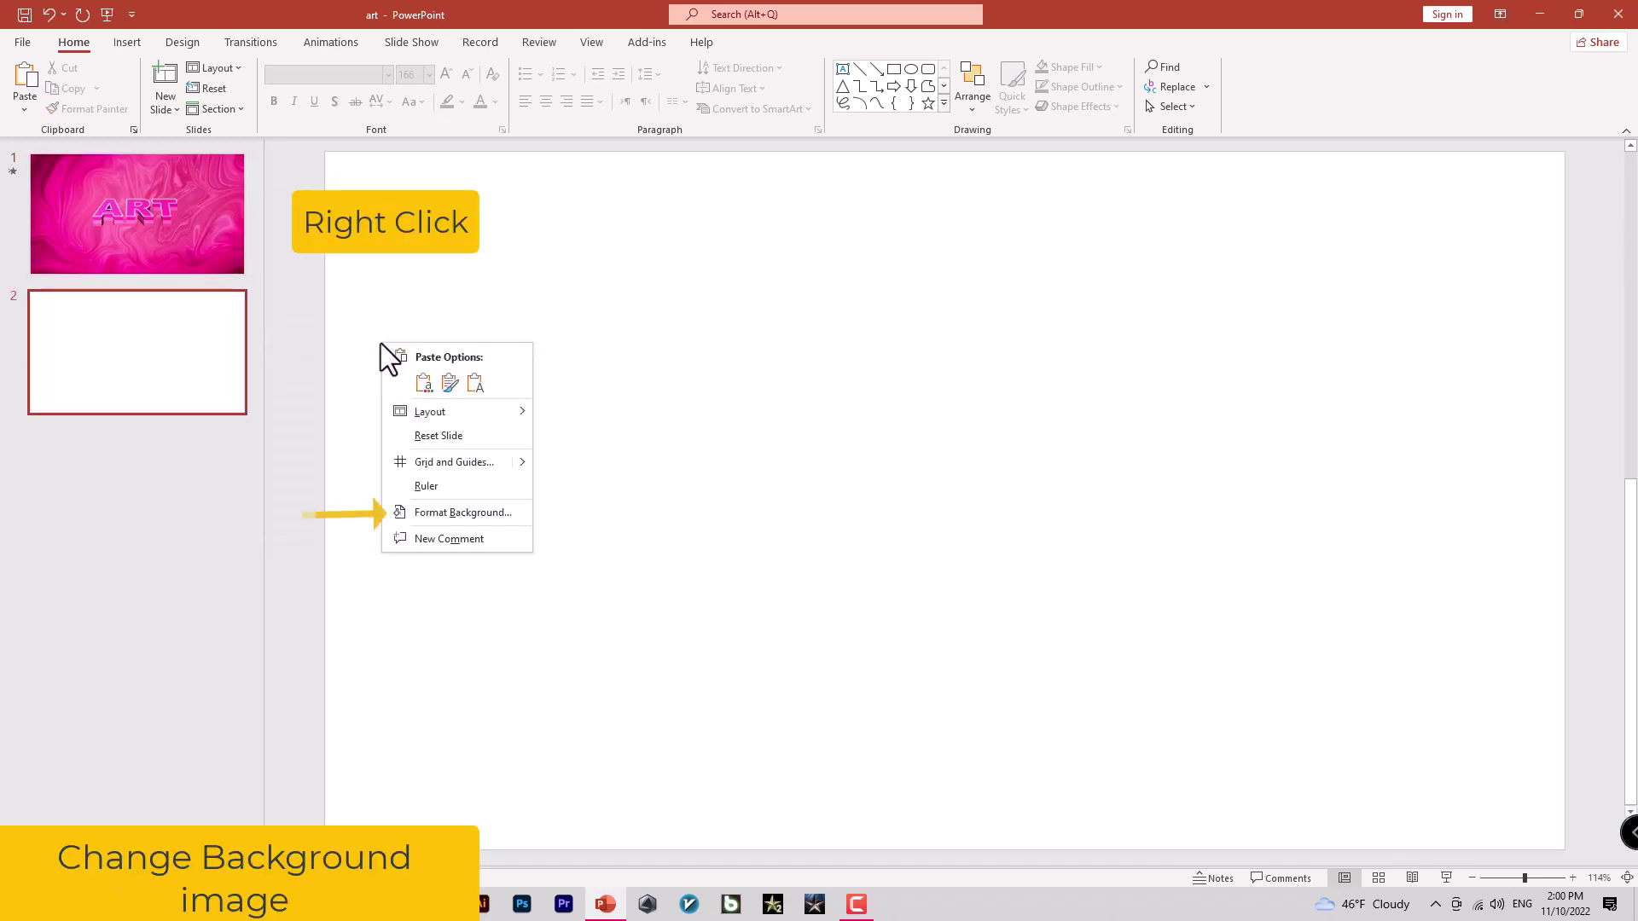
left_click(452, 512)
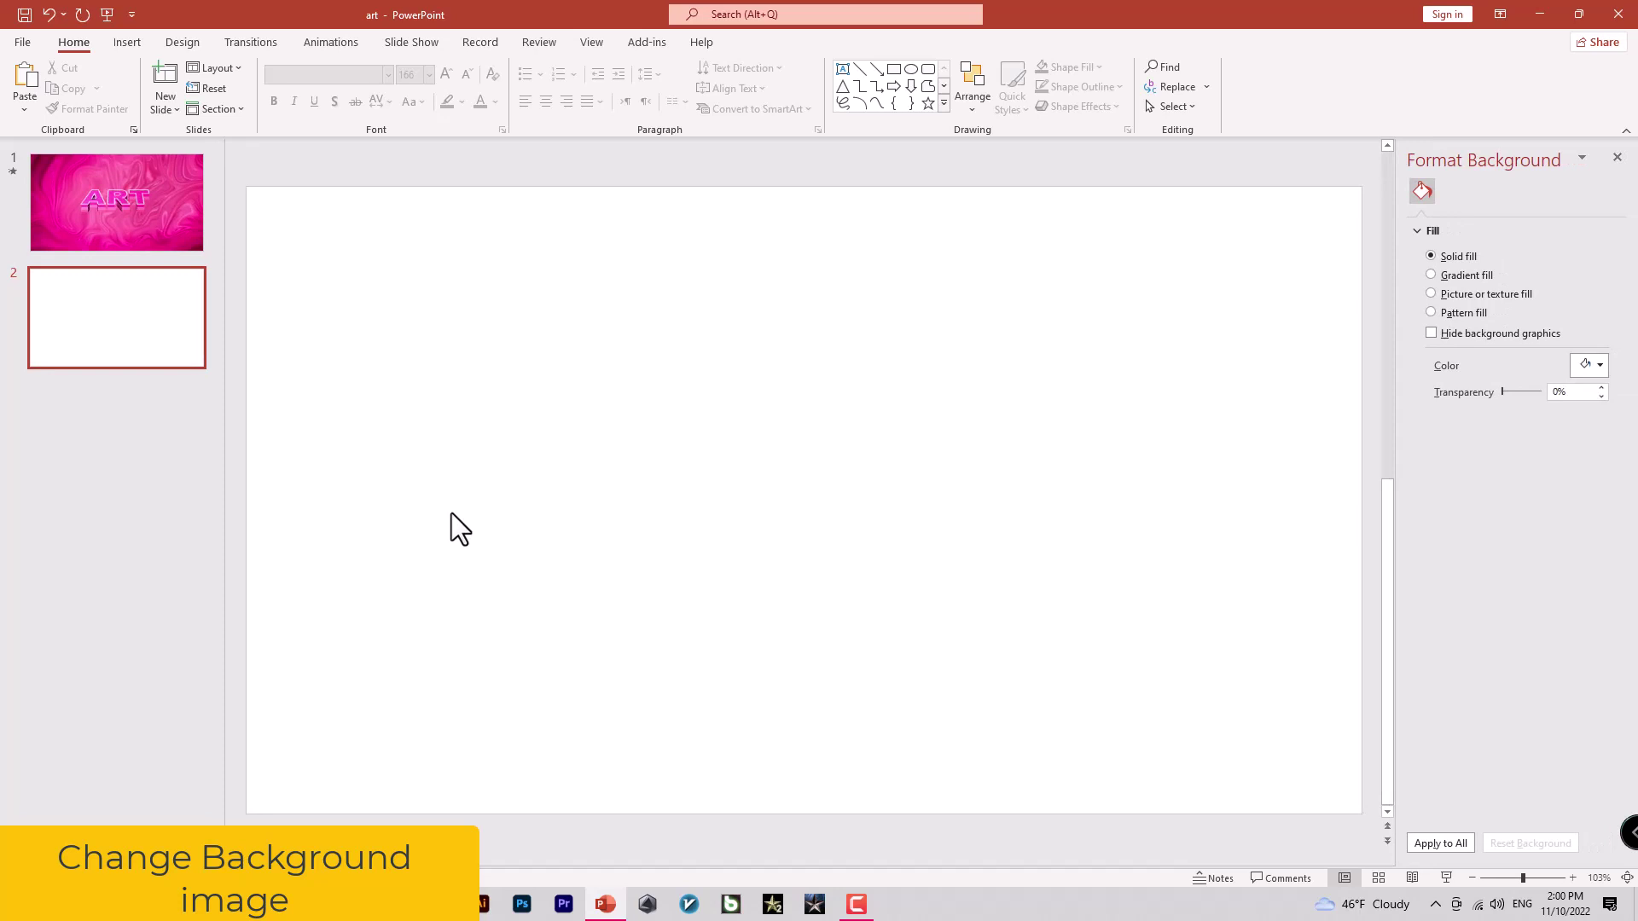
left_click(1513, 295)
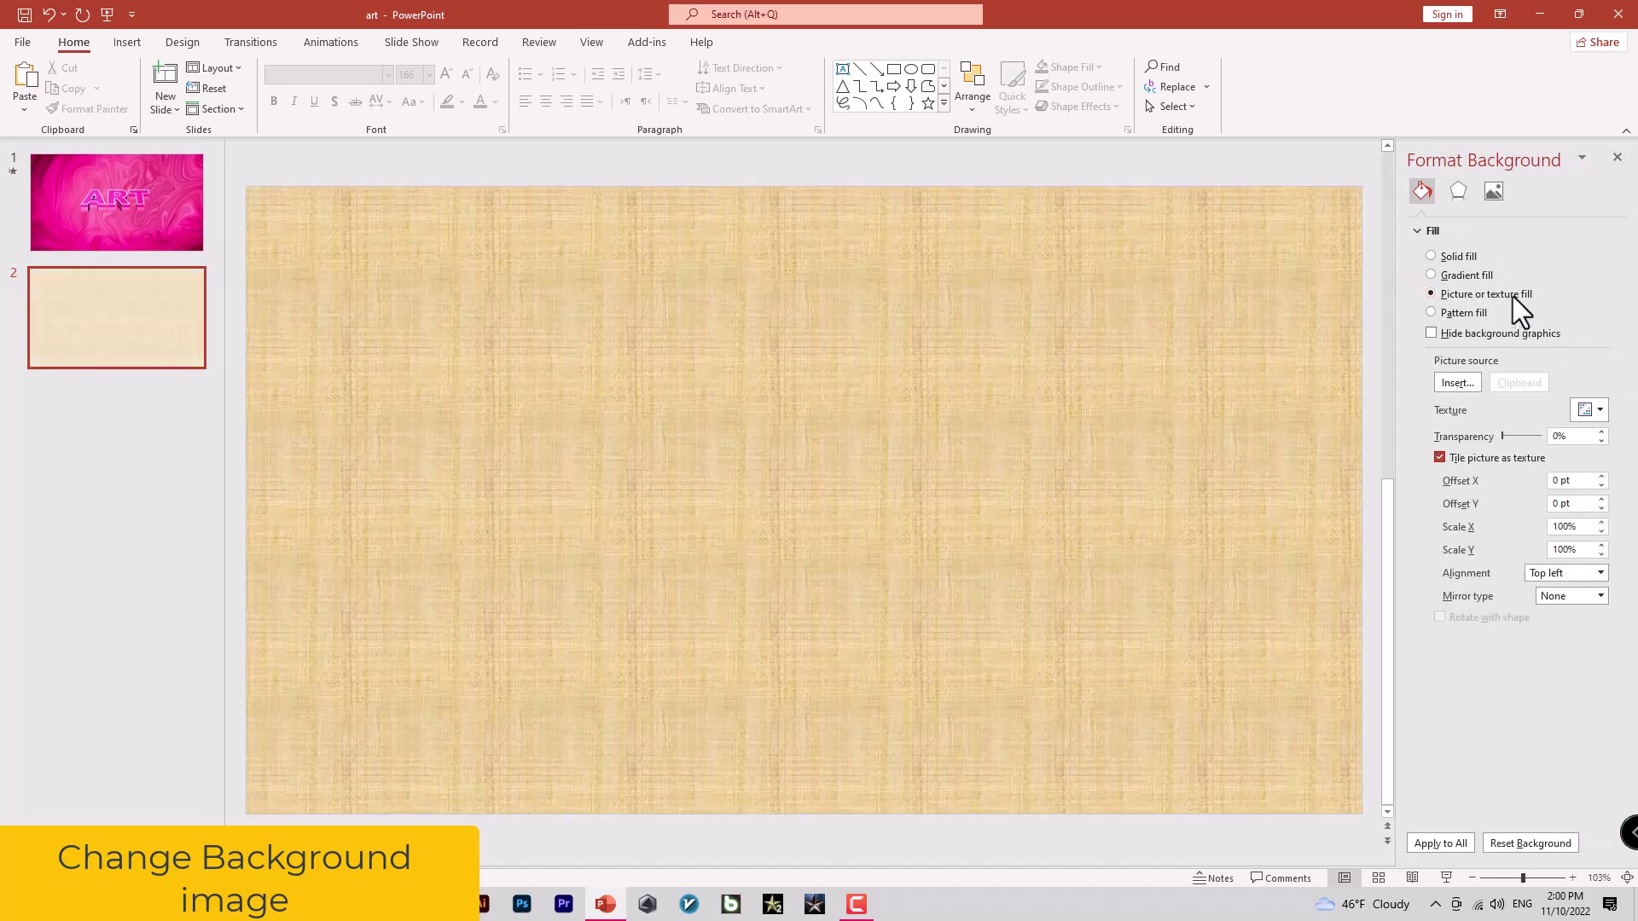
left_click(1460, 385)
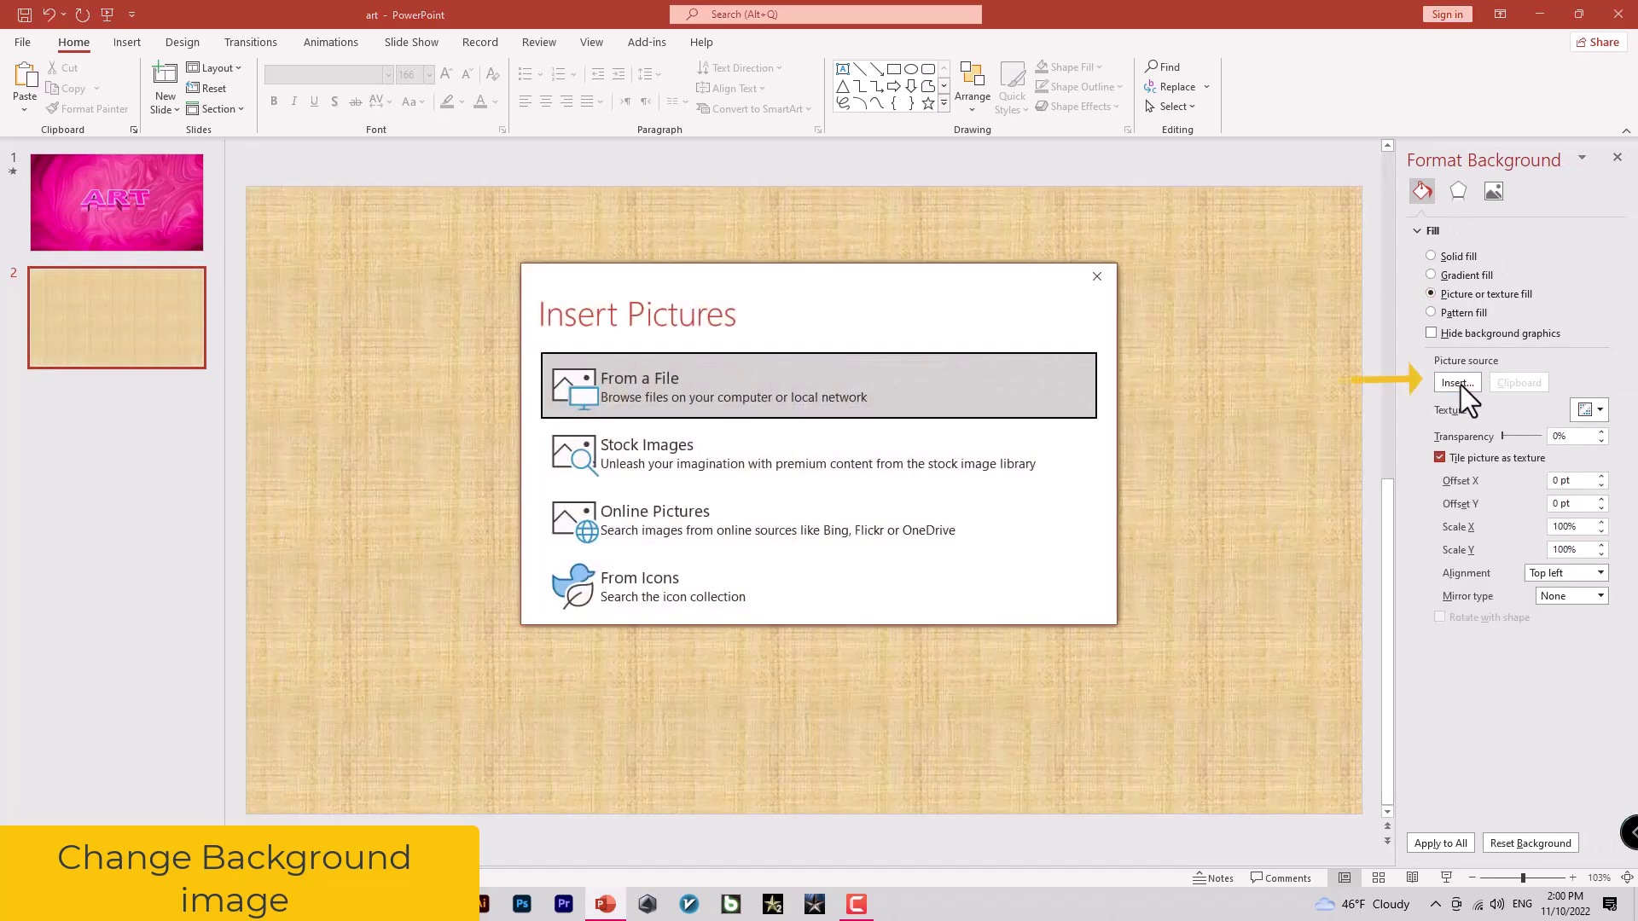
left_click(734, 381)
left_click(261, 331)
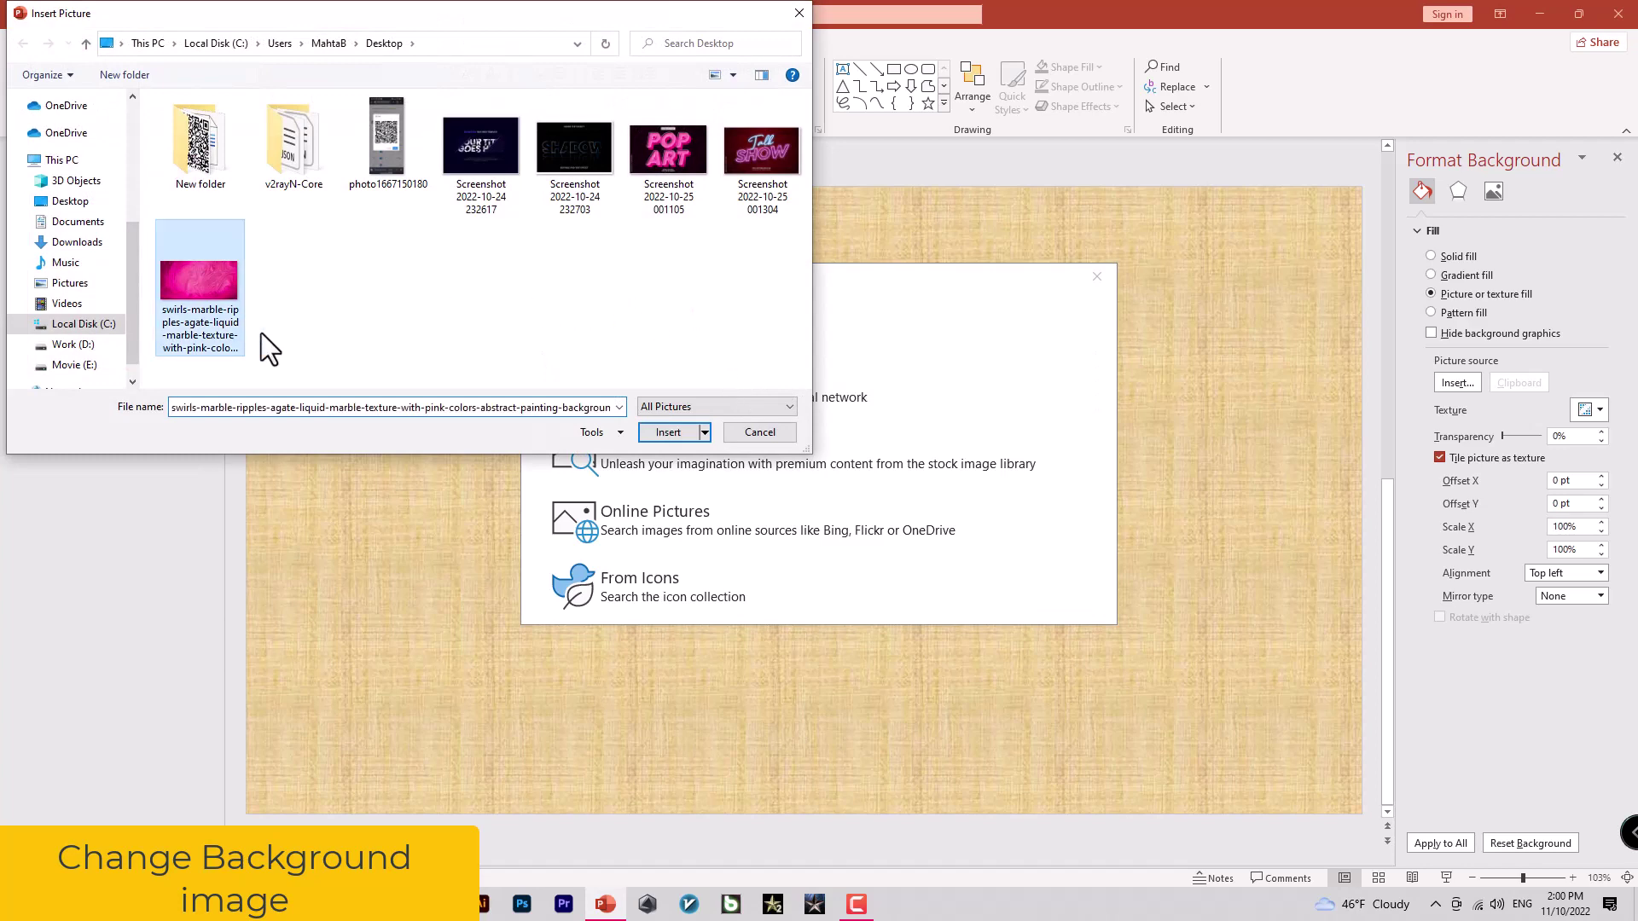
left_click(667, 432)
left_click(128, 42)
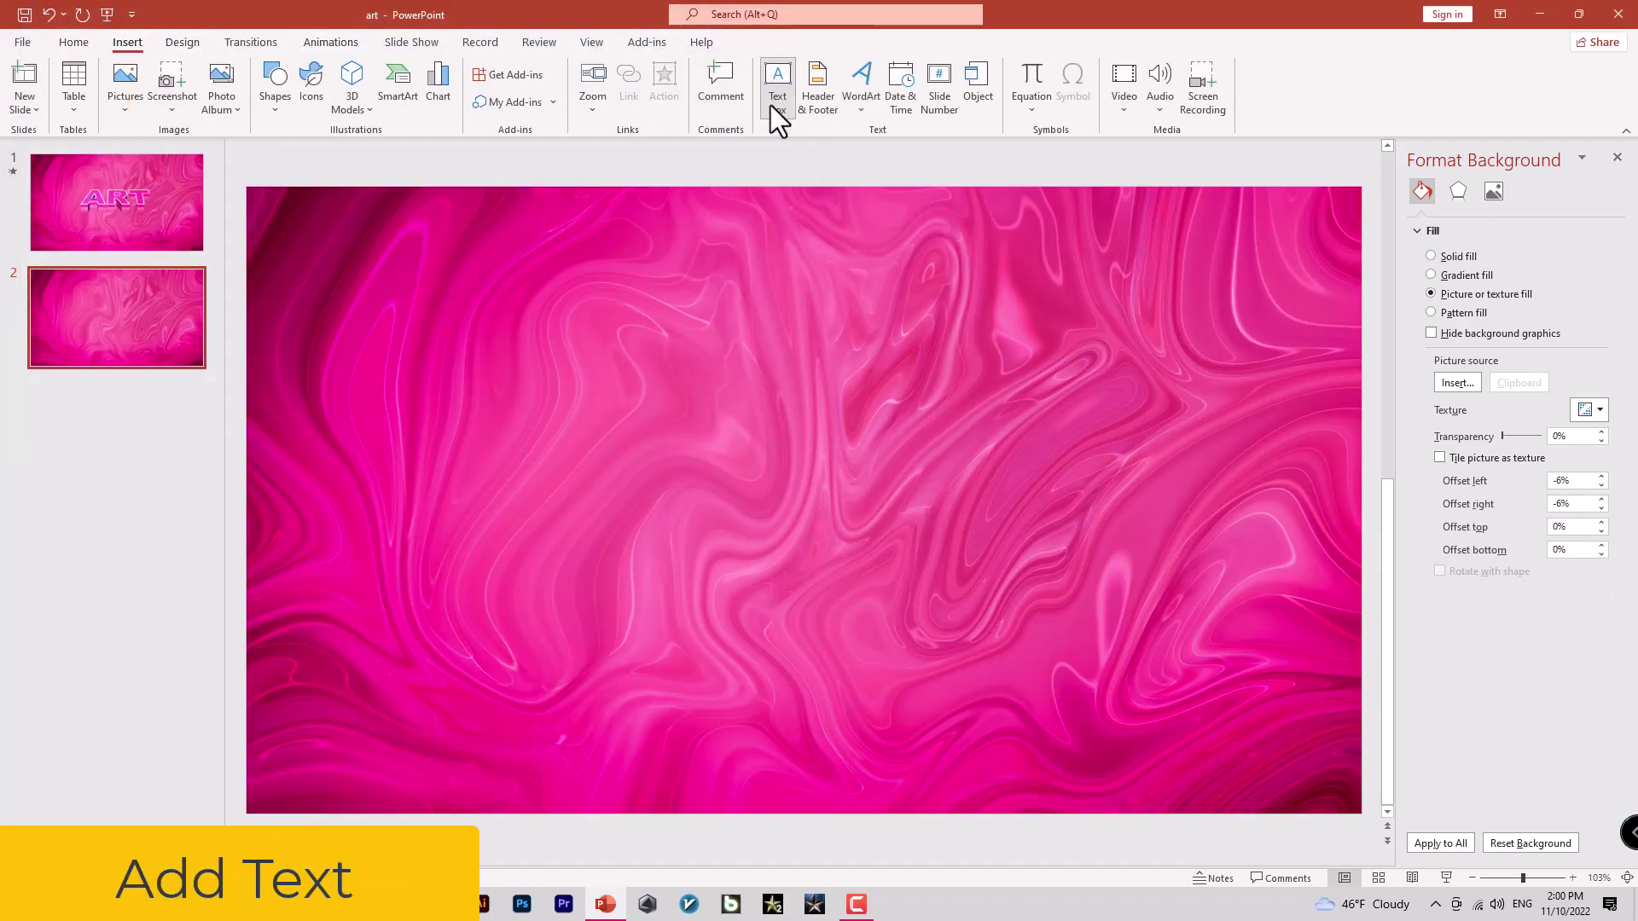
- Add a text box reading 'ART' and enlarge it to 199 pt
left_click(777, 85)
left_click(657, 499)
type("ART")
double_click(685, 521)
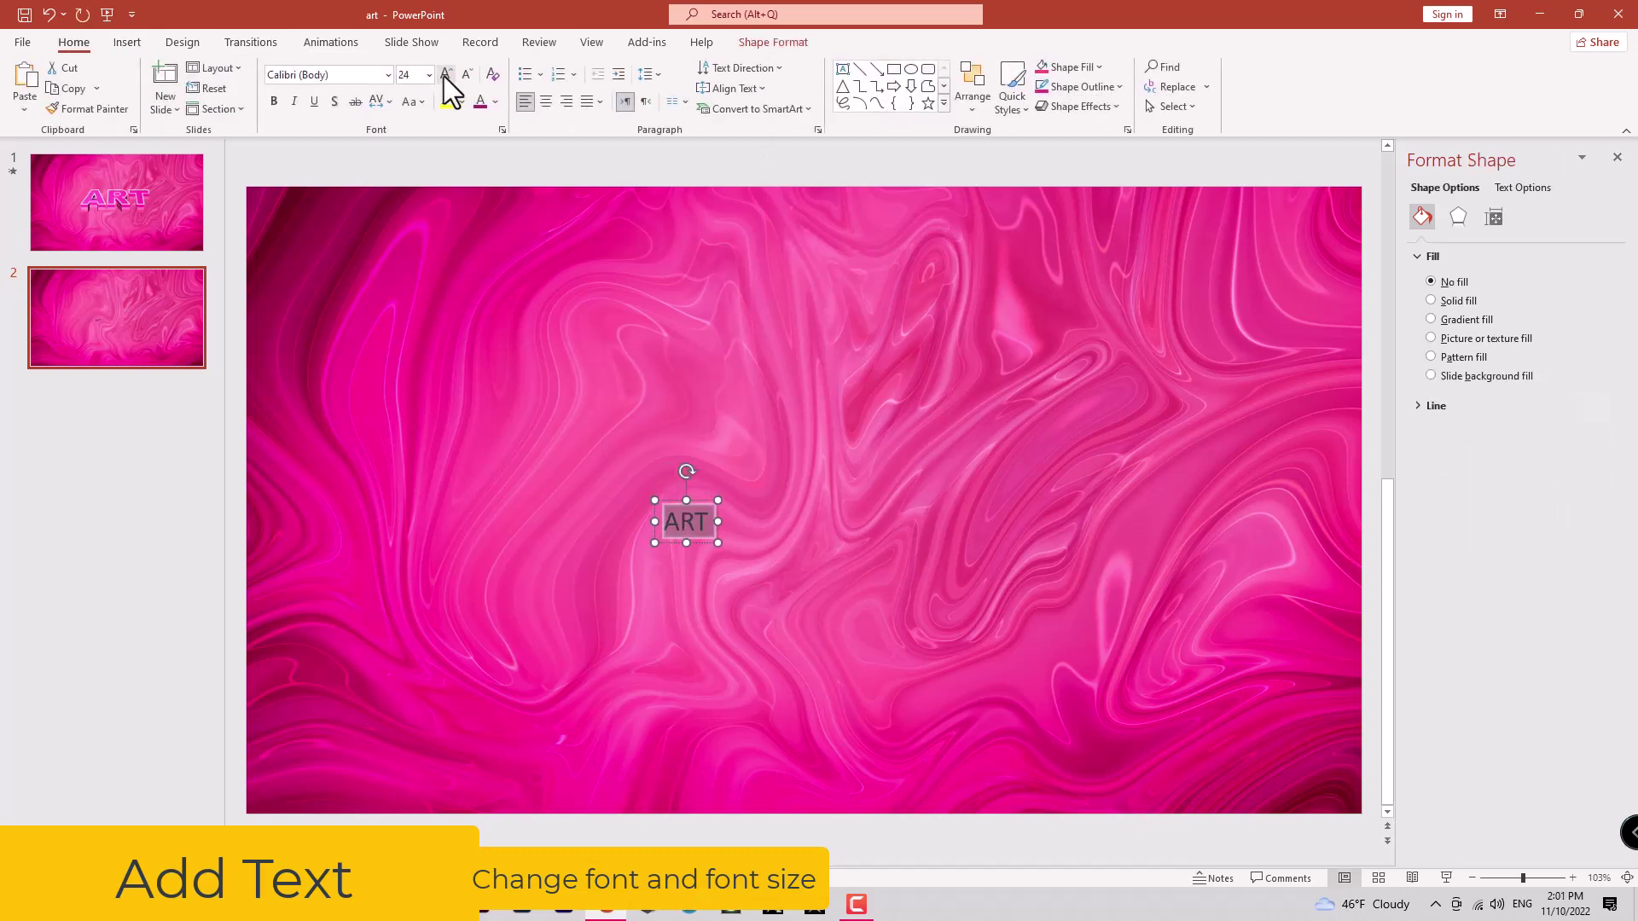
left_click(445, 74)
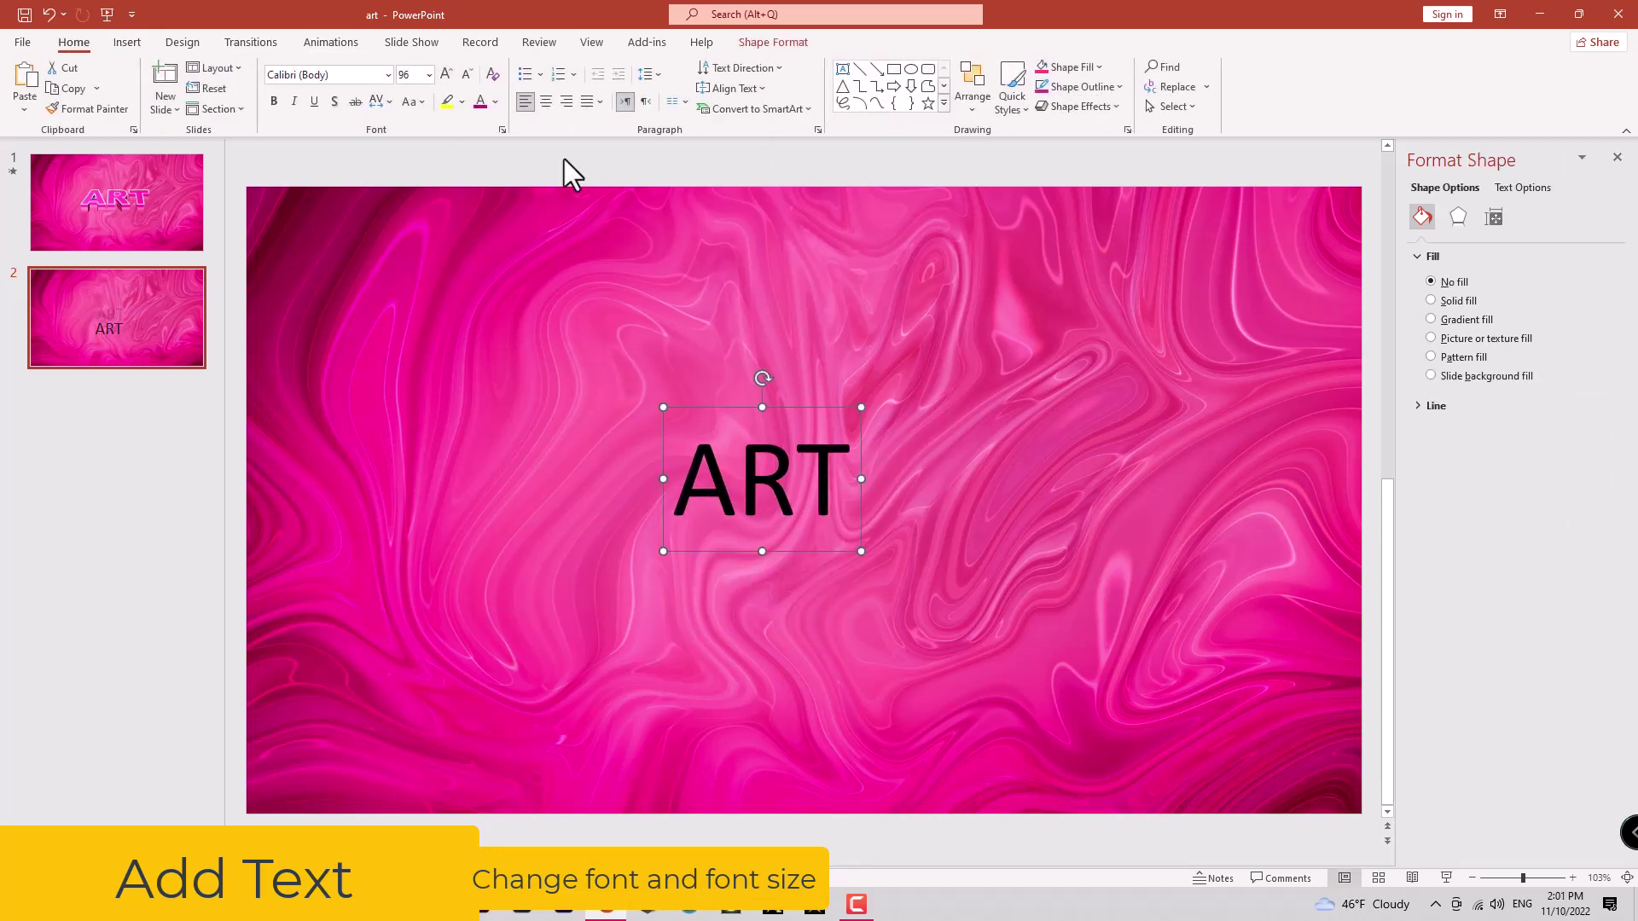
left_click(446, 74)
- Set the ART text in Arial Black and centre the box on the slide
left_click_drag(938, 409, 848, 333)
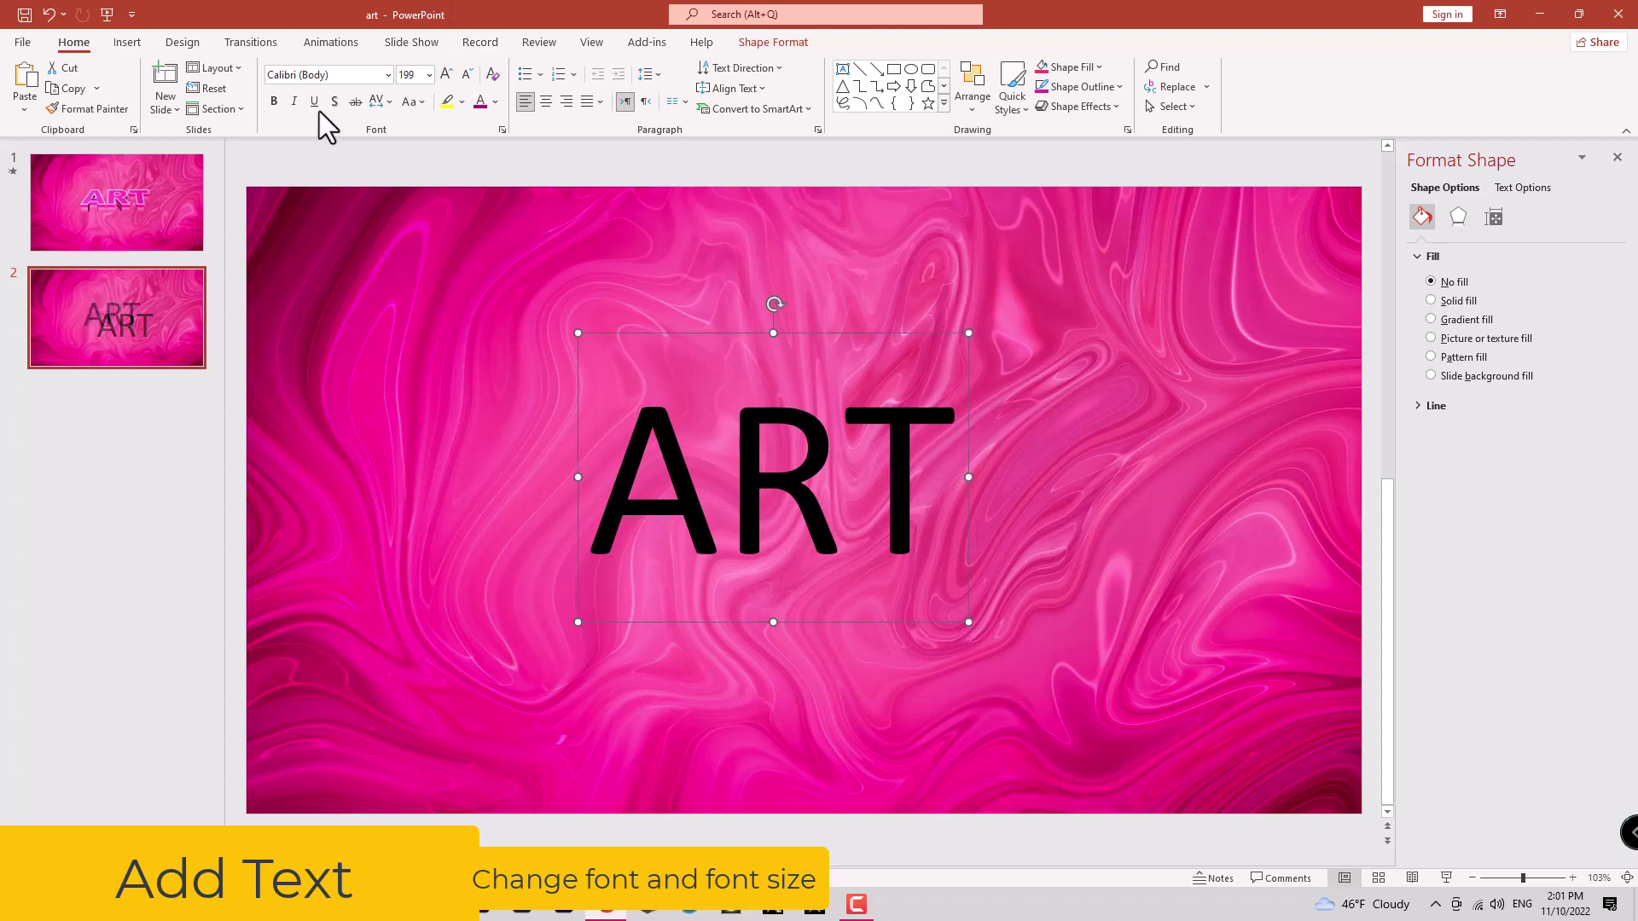
left_click(387, 75)
left_click(352, 199)
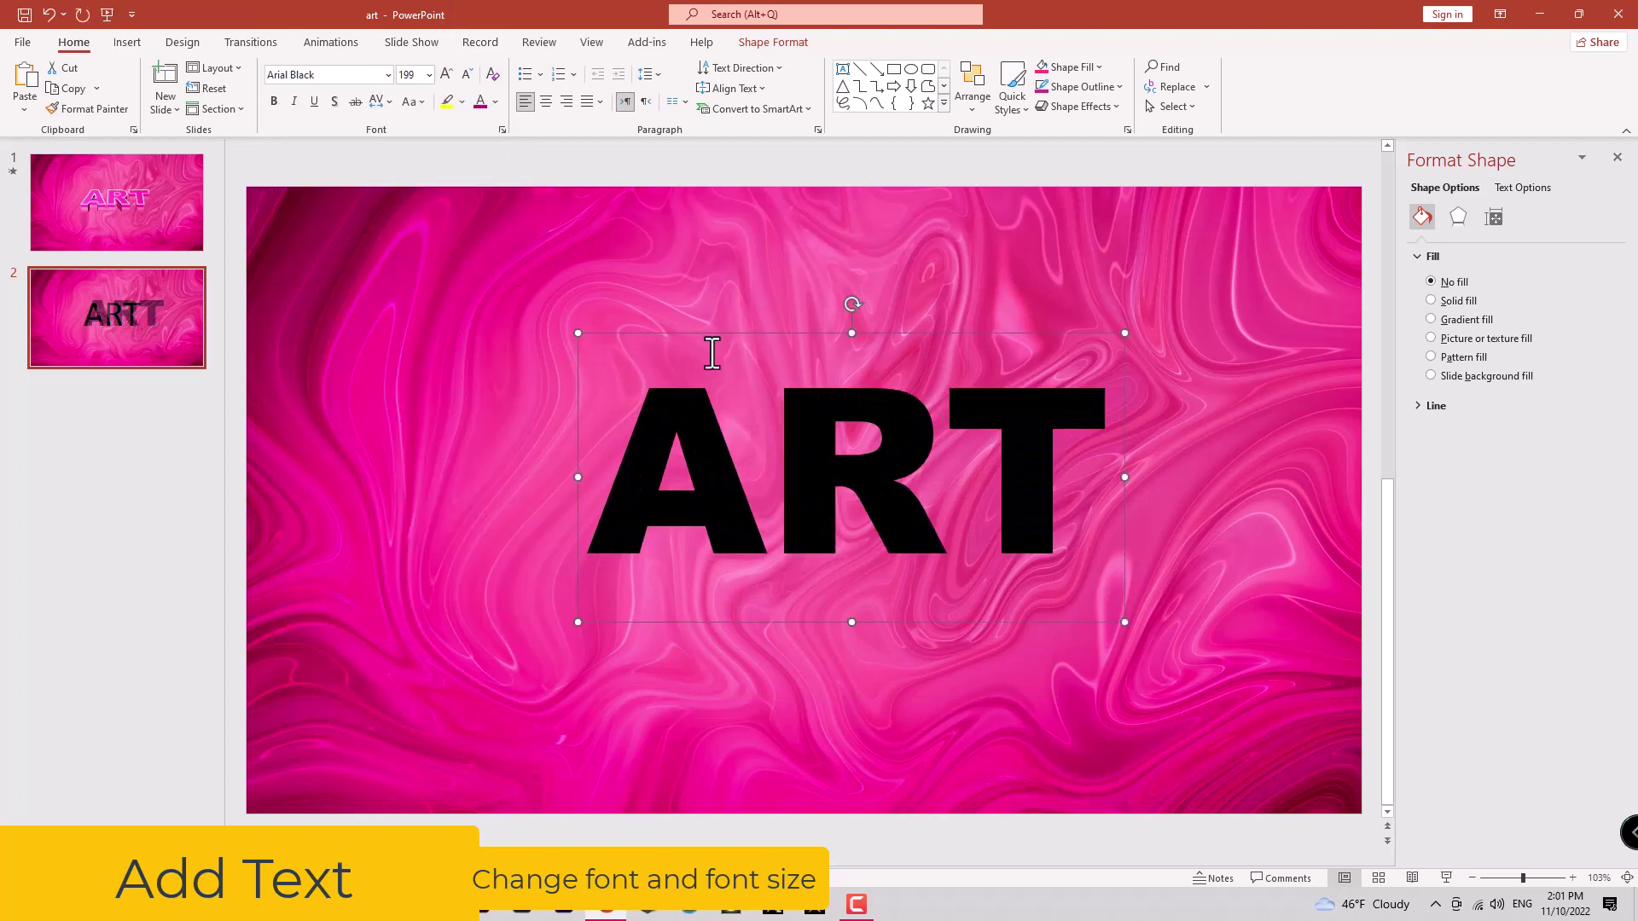
left_click_drag(939, 331, 891, 329)
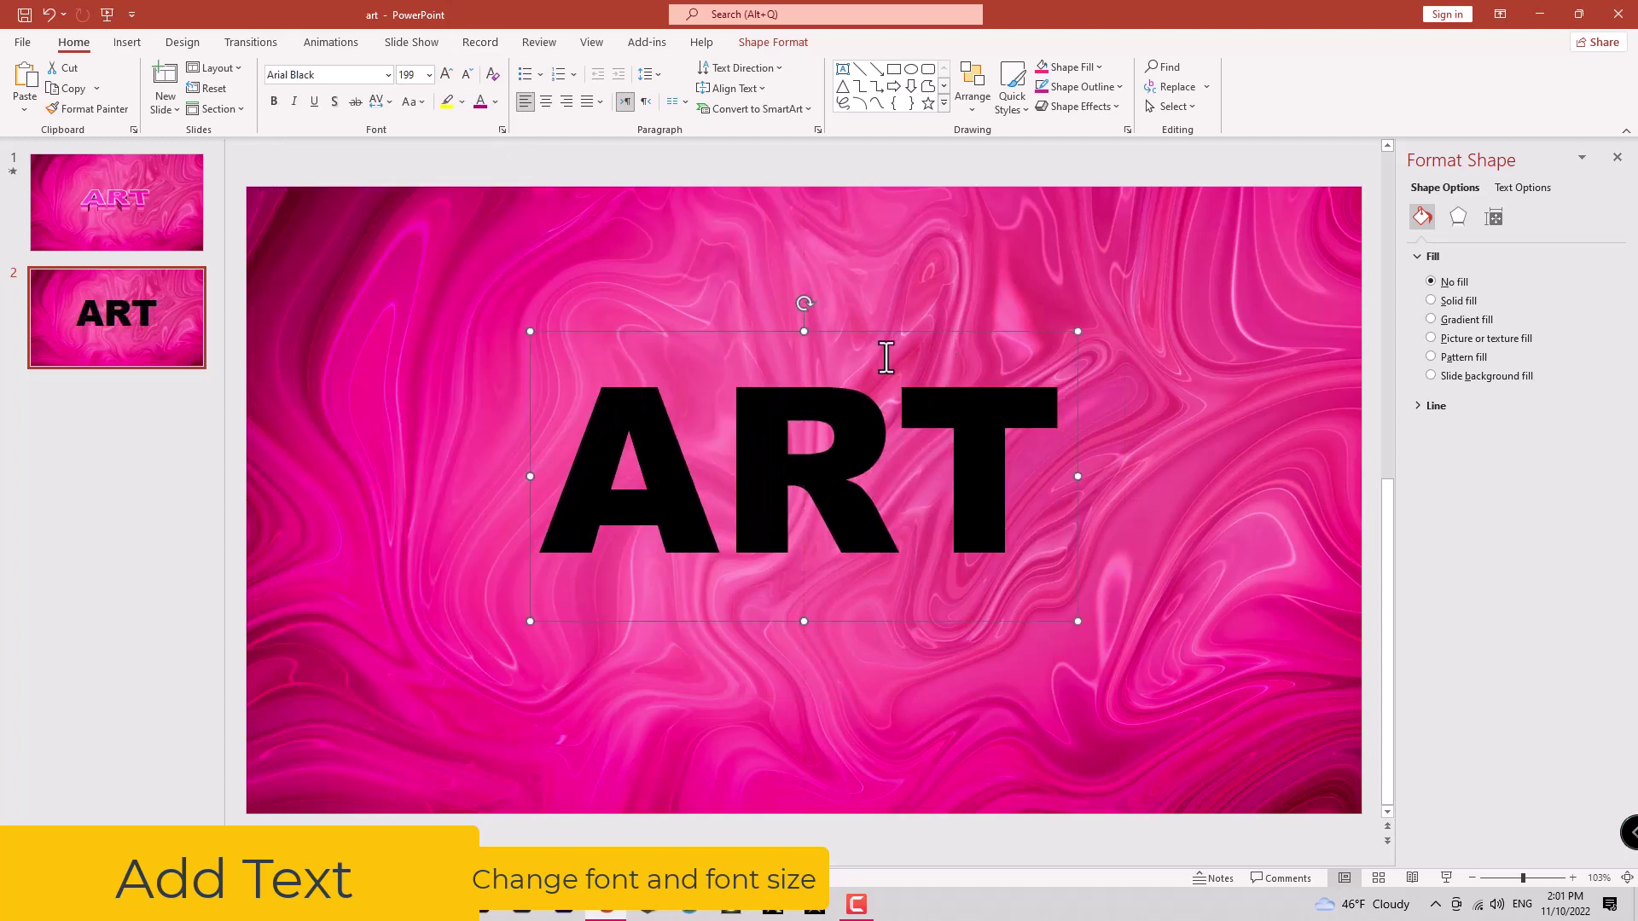
left_click(1524, 189)
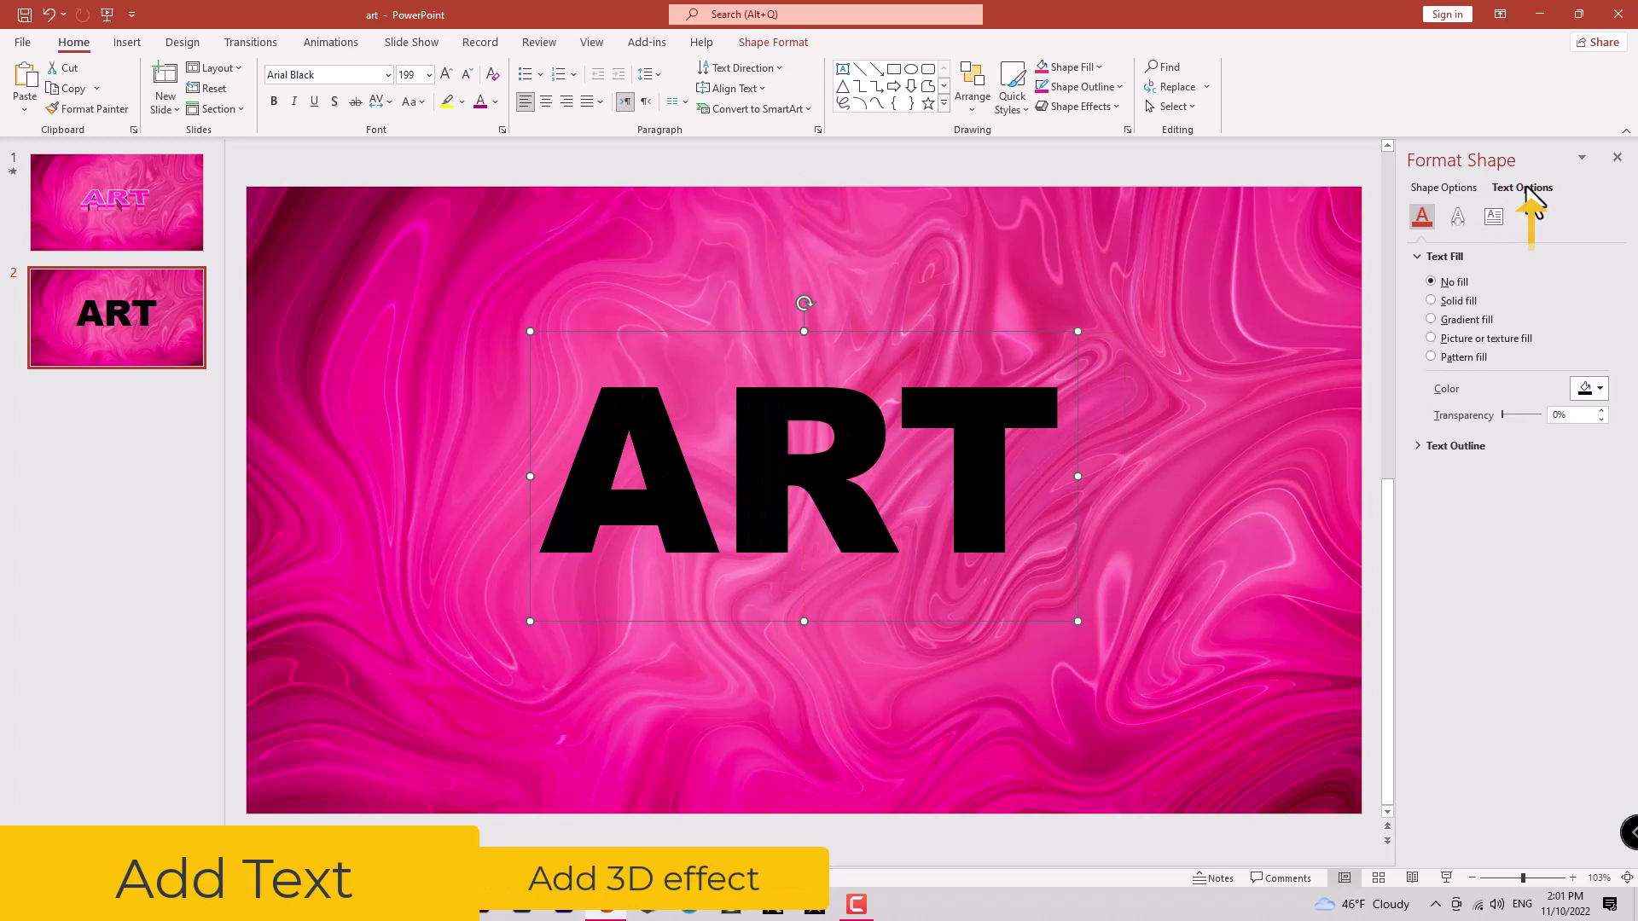
- Apply a Perspective 3-D rotation preset to ART and set its depth to 16.5 pt
left_click(1458, 217)
scroll(1518, 581, "down", 1)
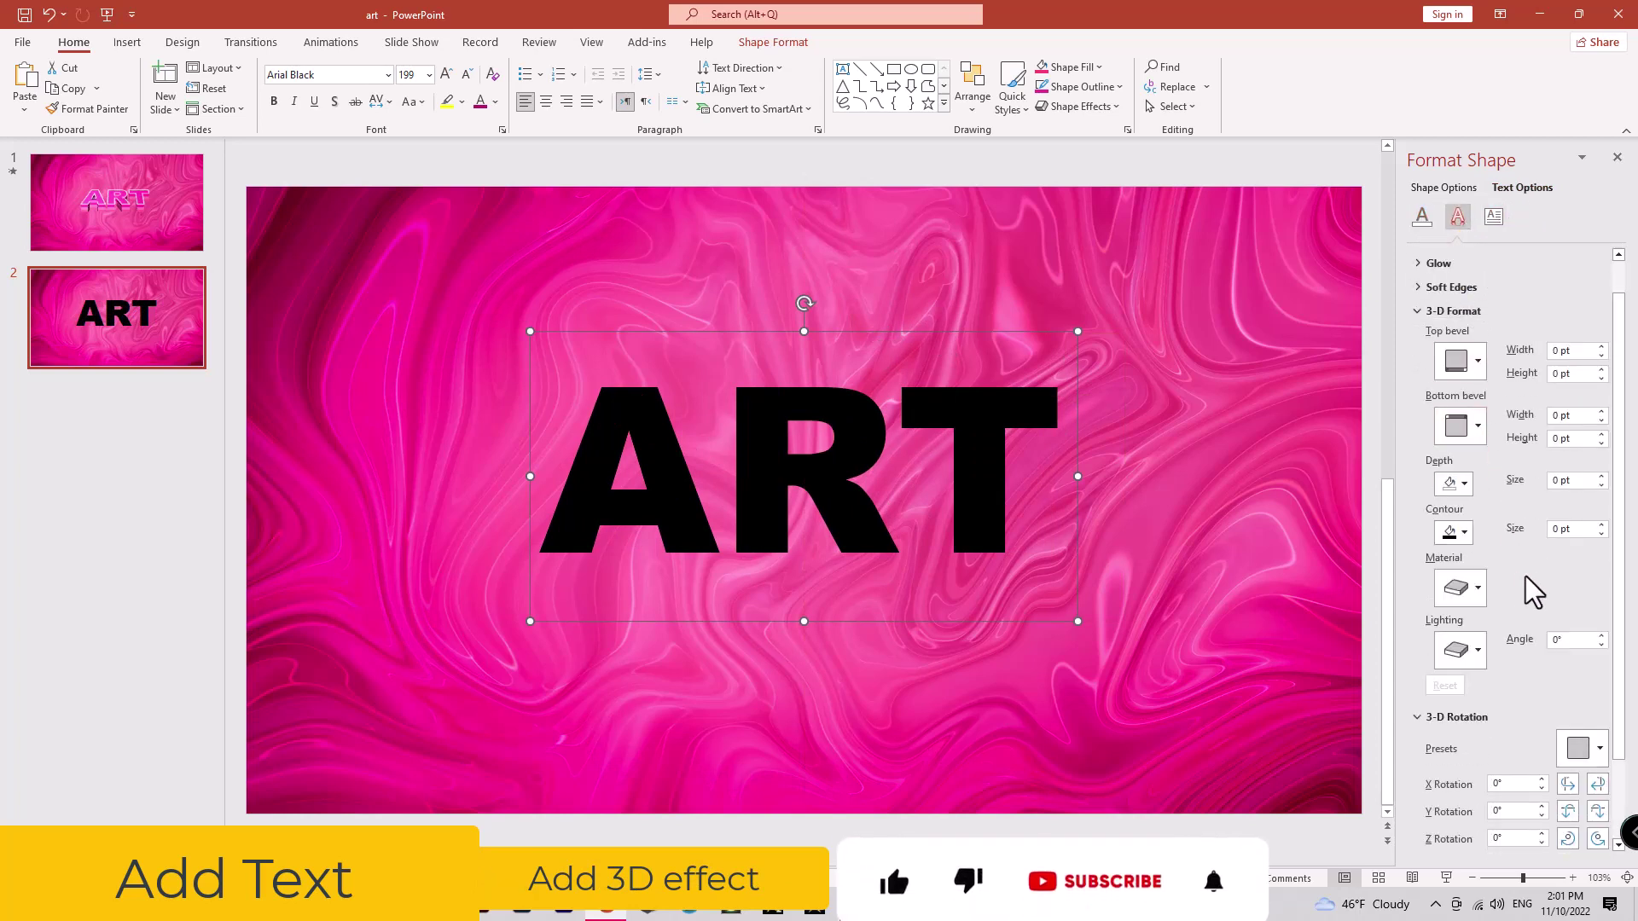
scroll(1528, 592, "down", 2)
left_click(1591, 670)
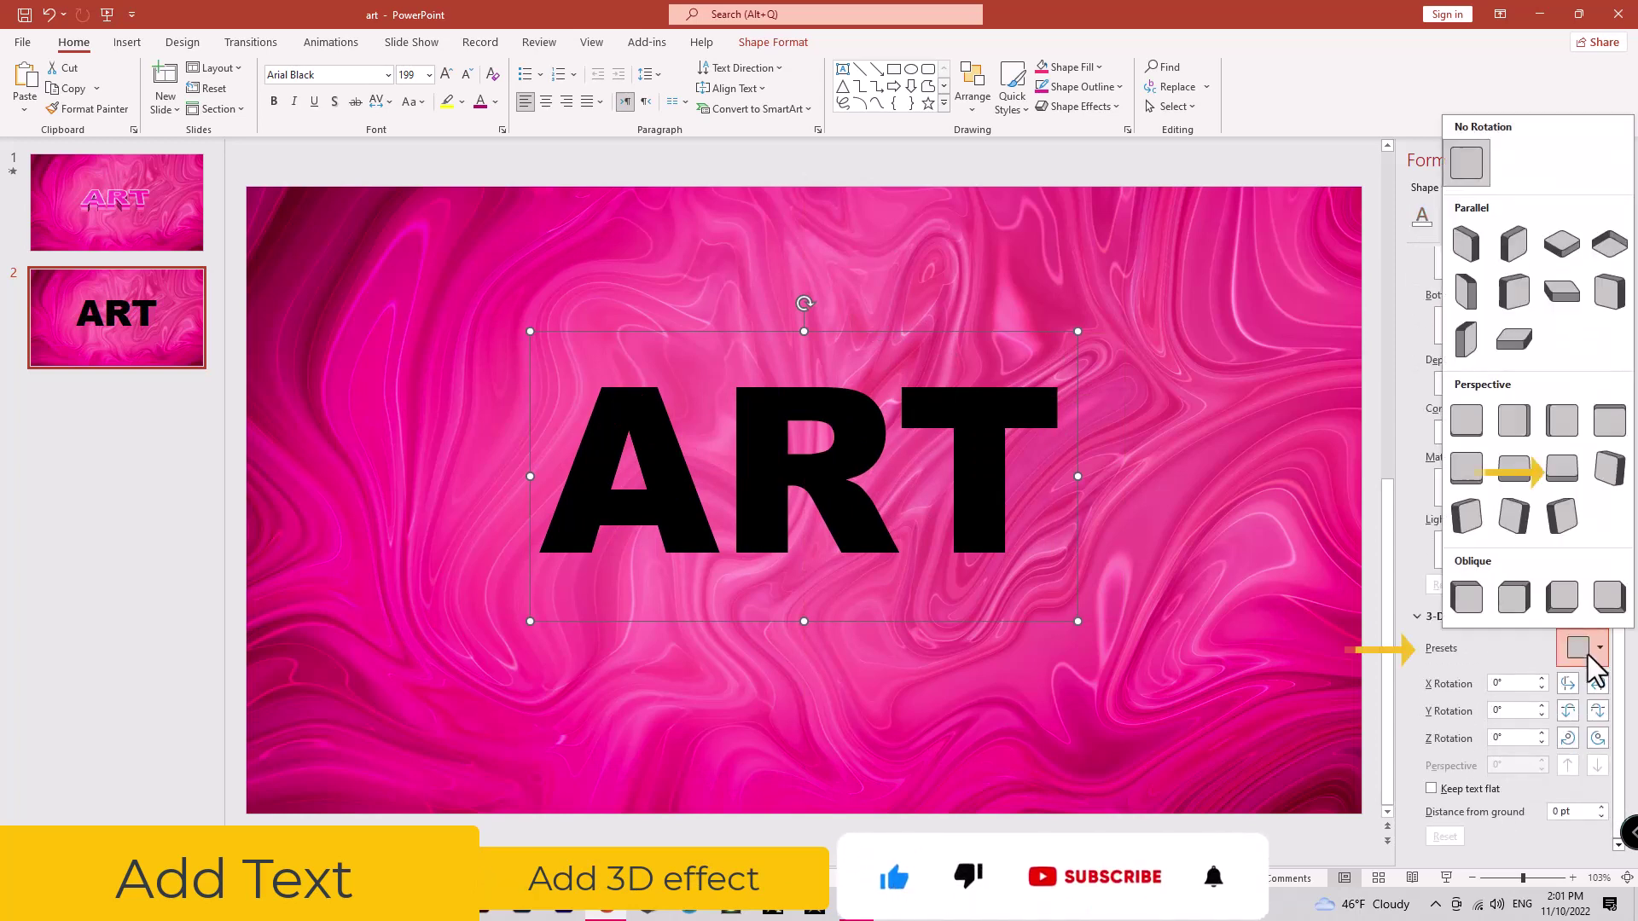
left_click(1565, 474)
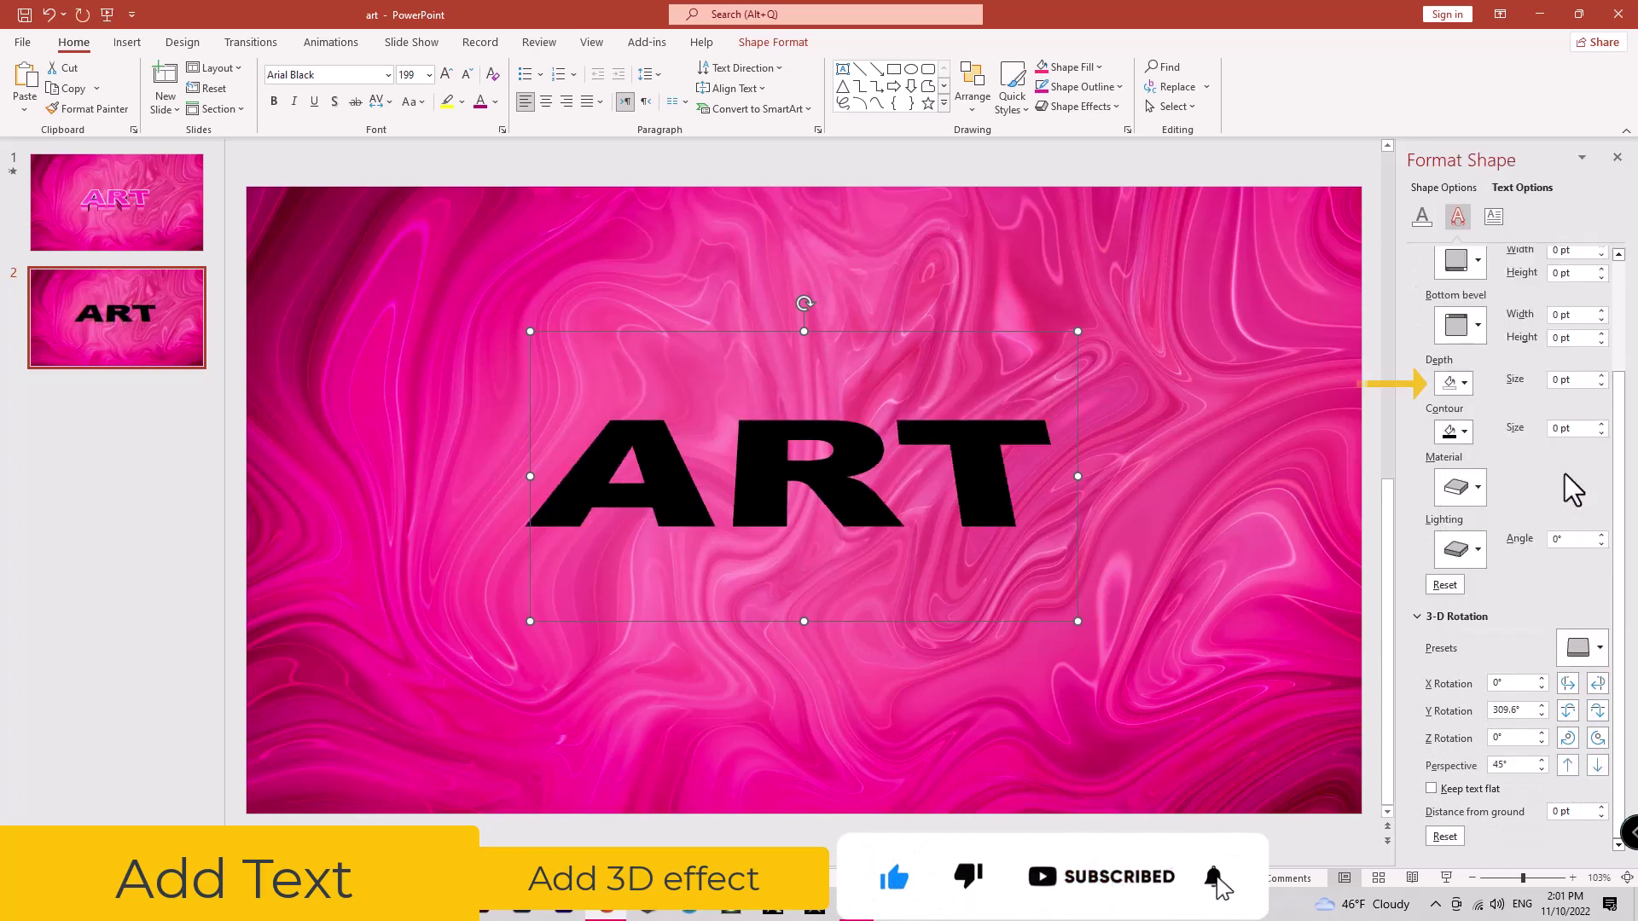
double_click(1573, 380)
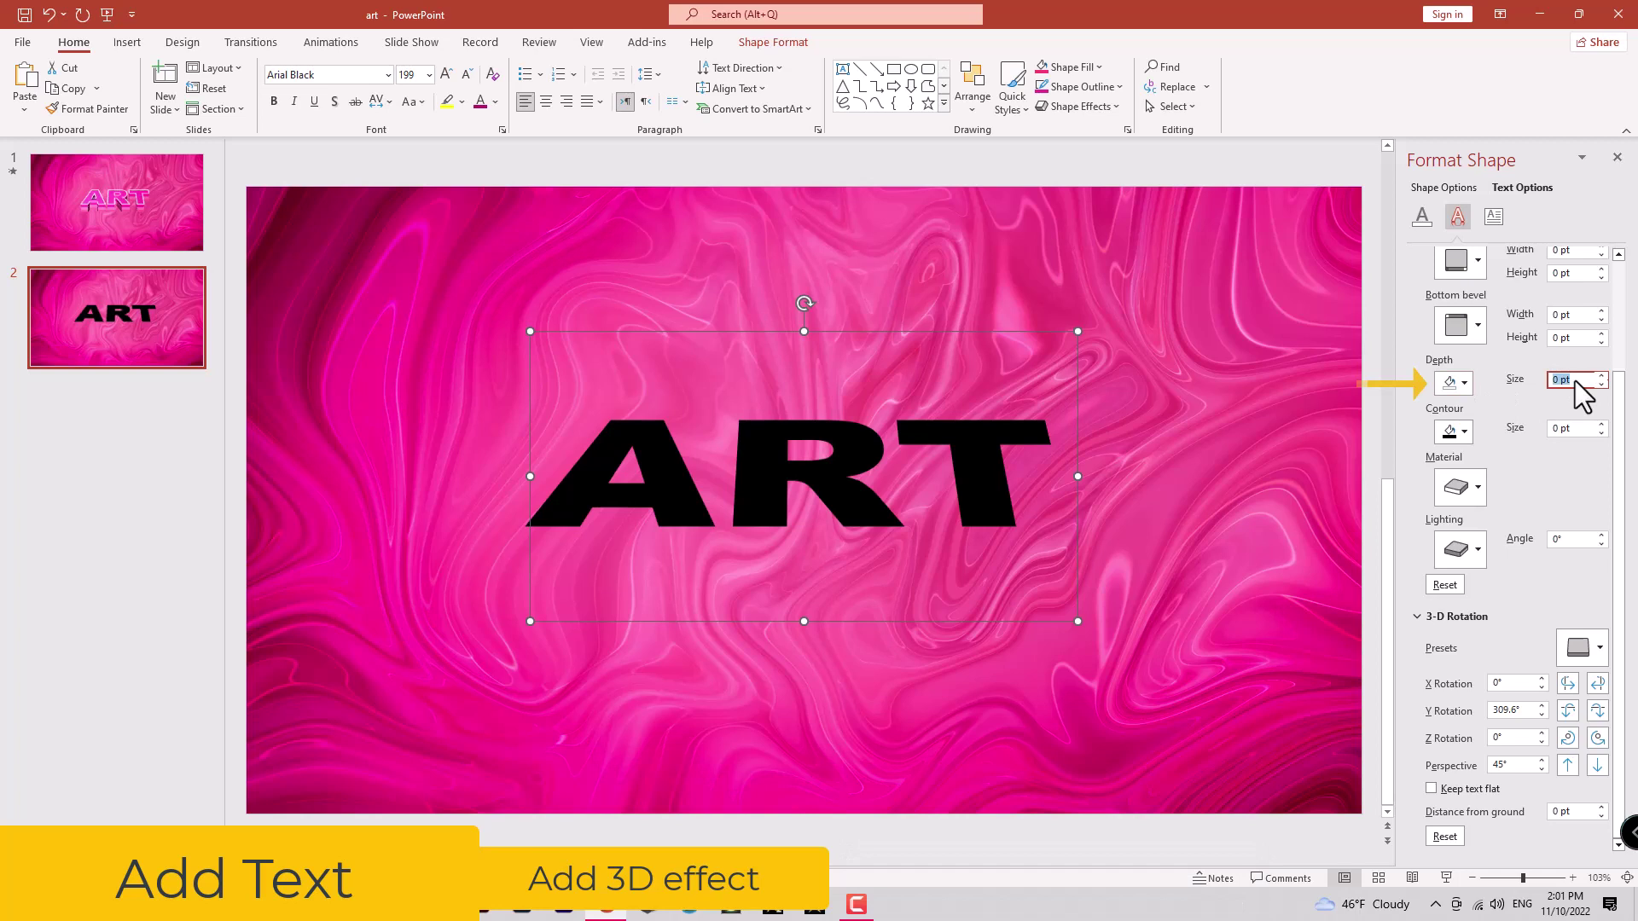
type("16.5")
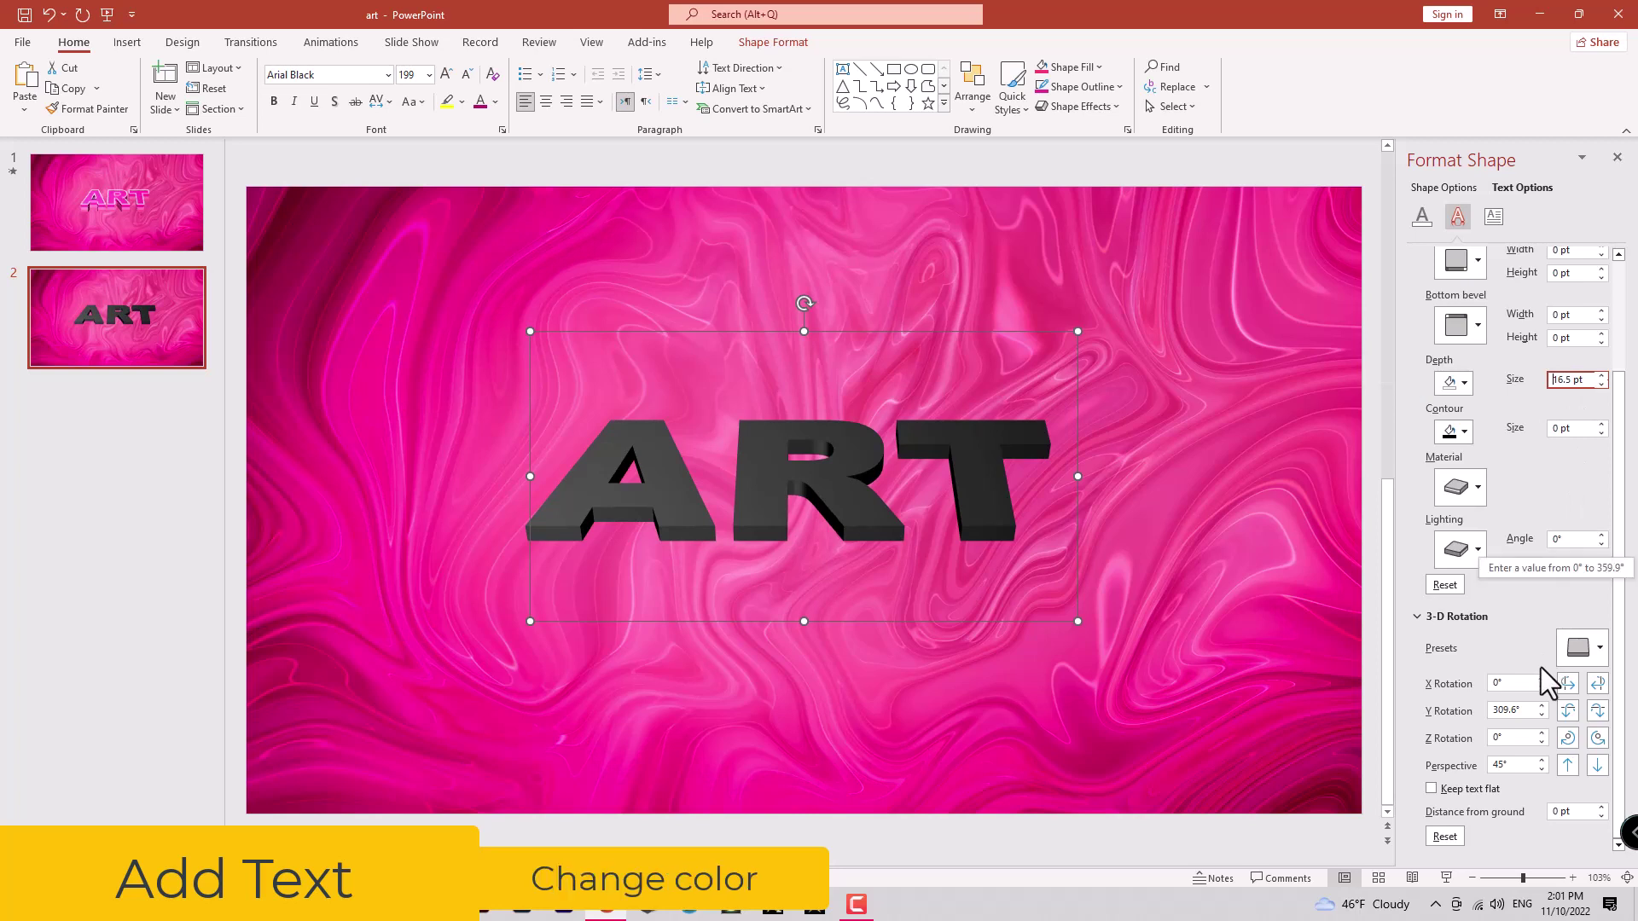
- Colour the ART letters pink
left_click(833, 479)
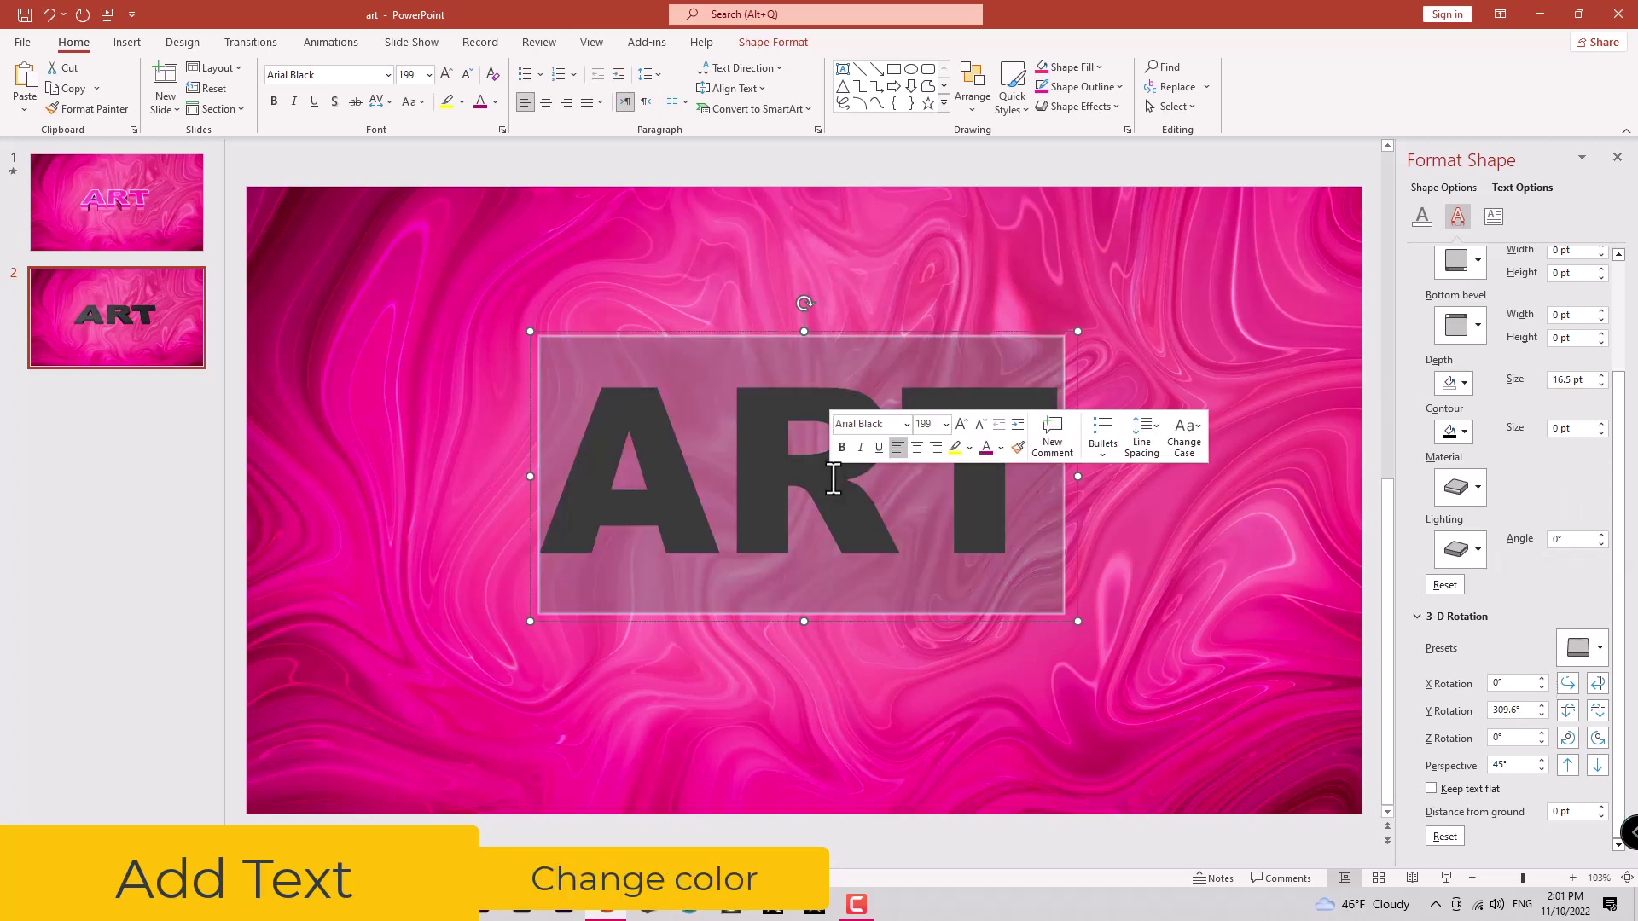
left_click(1001, 449)
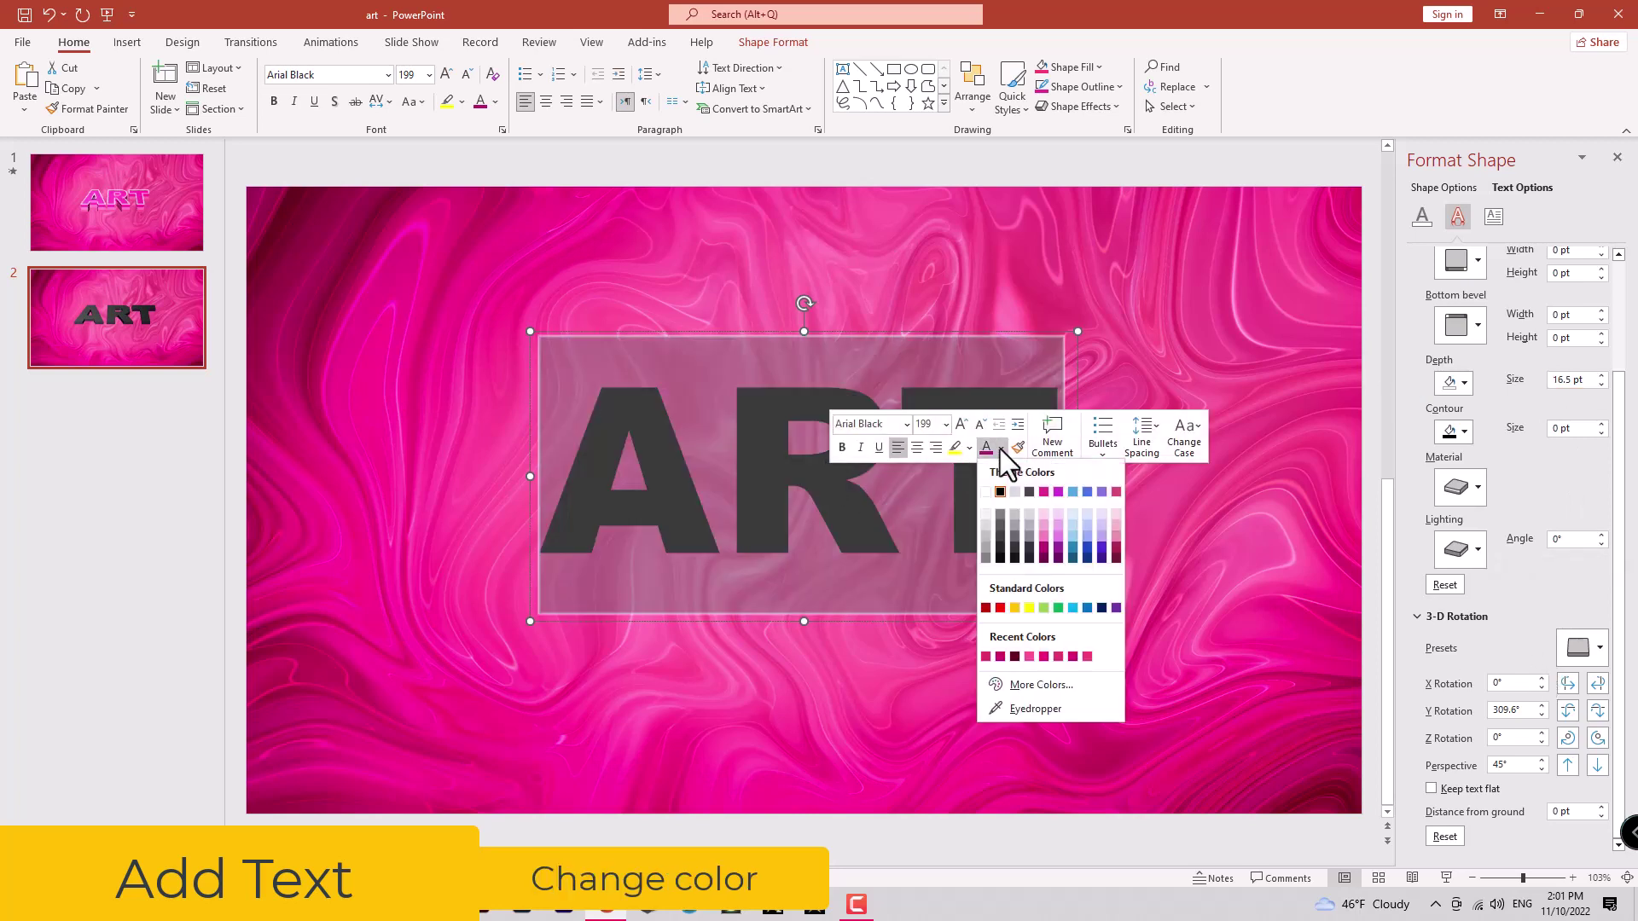
left_click(1028, 656)
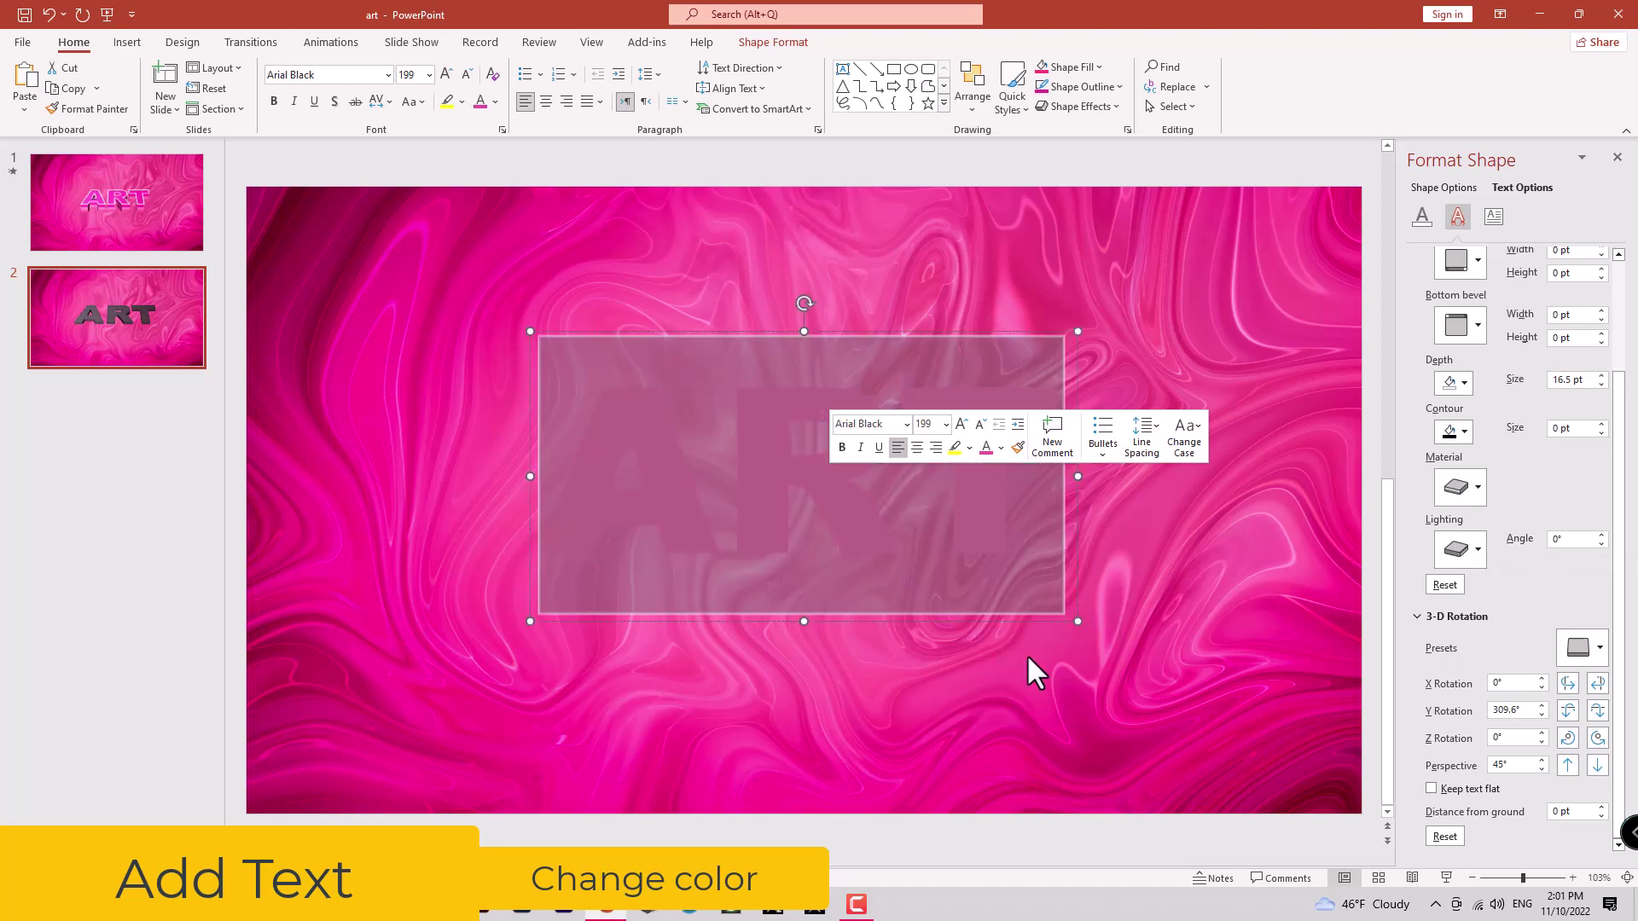
left_click(1026, 653)
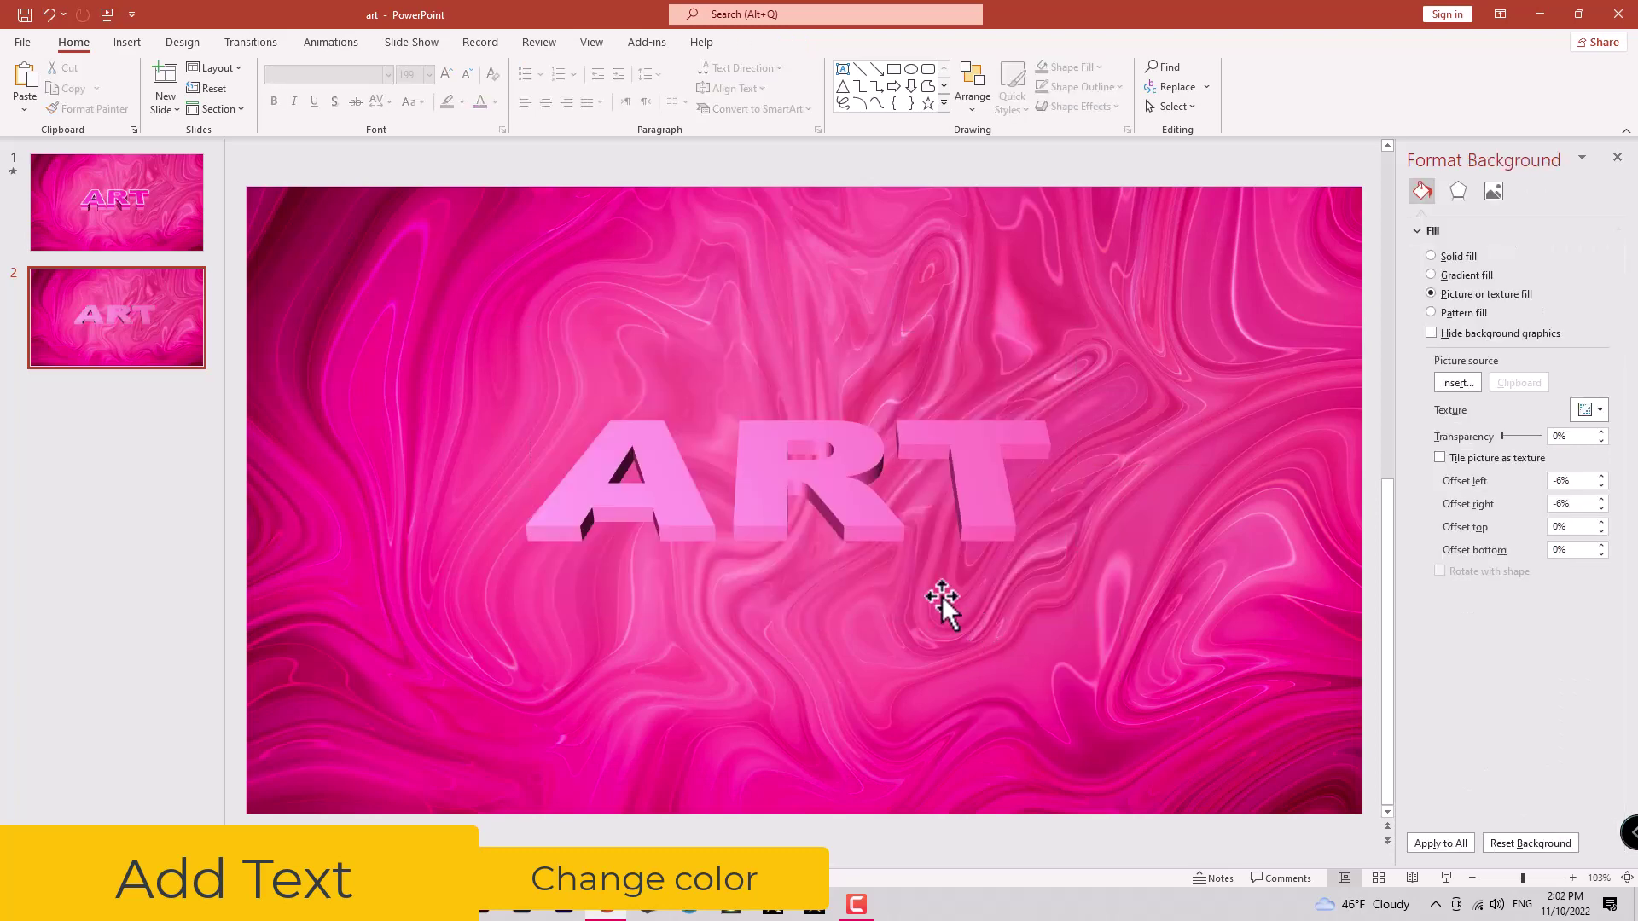
- Raise the ART text's 3-D extrusion depth to 25.5 pt
double_click(892, 516)
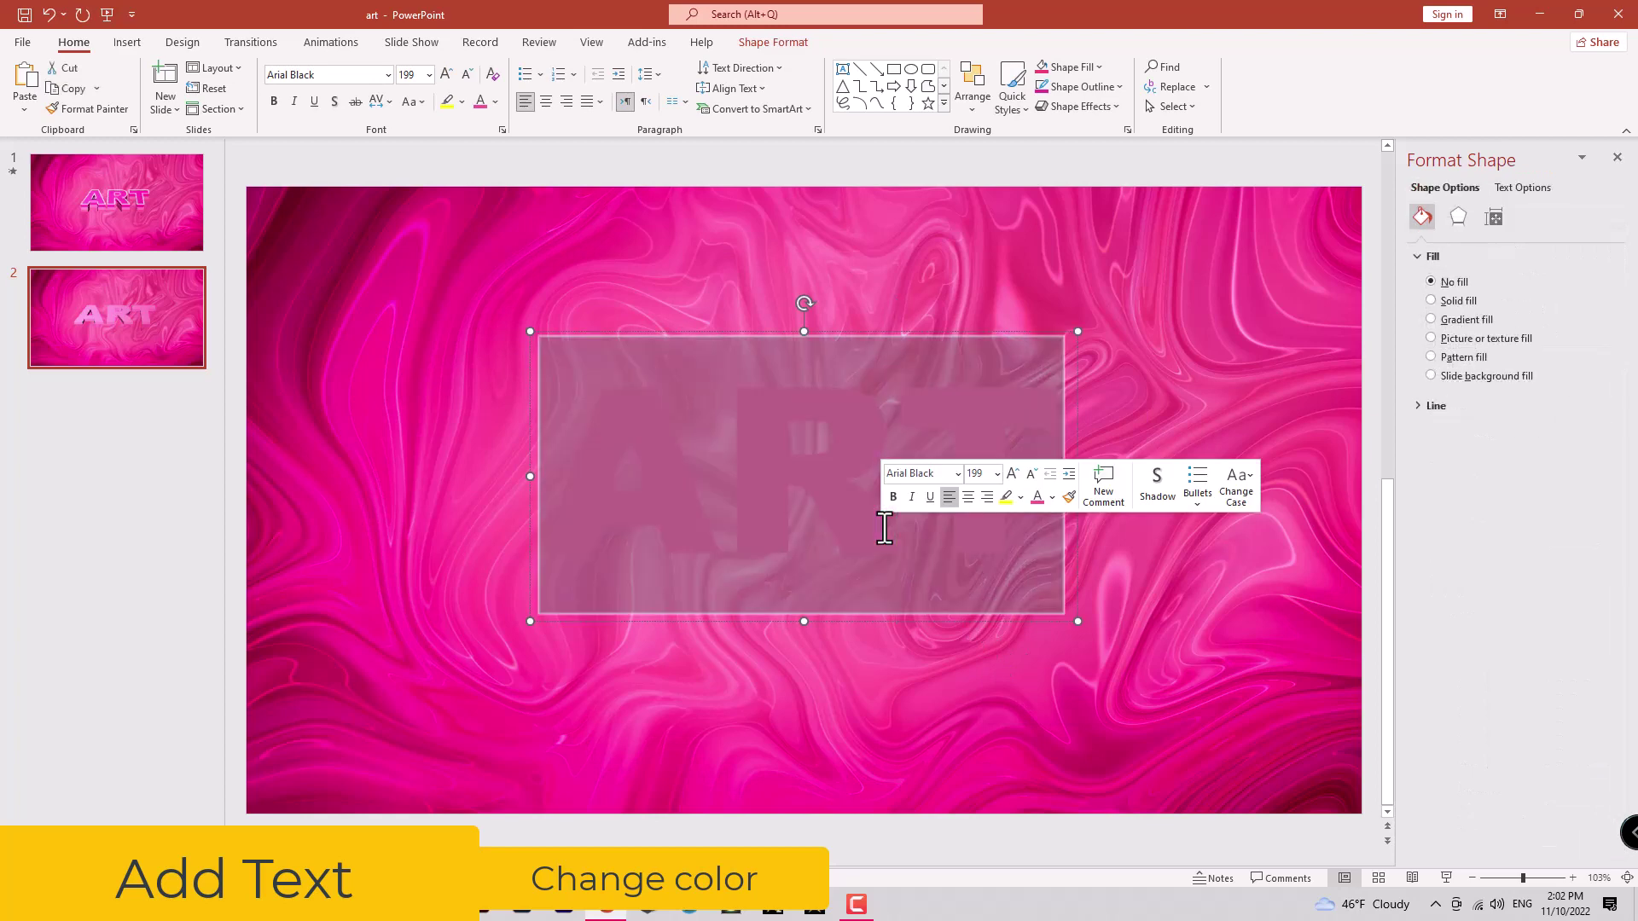
left_click(1522, 188)
left_click(1458, 217)
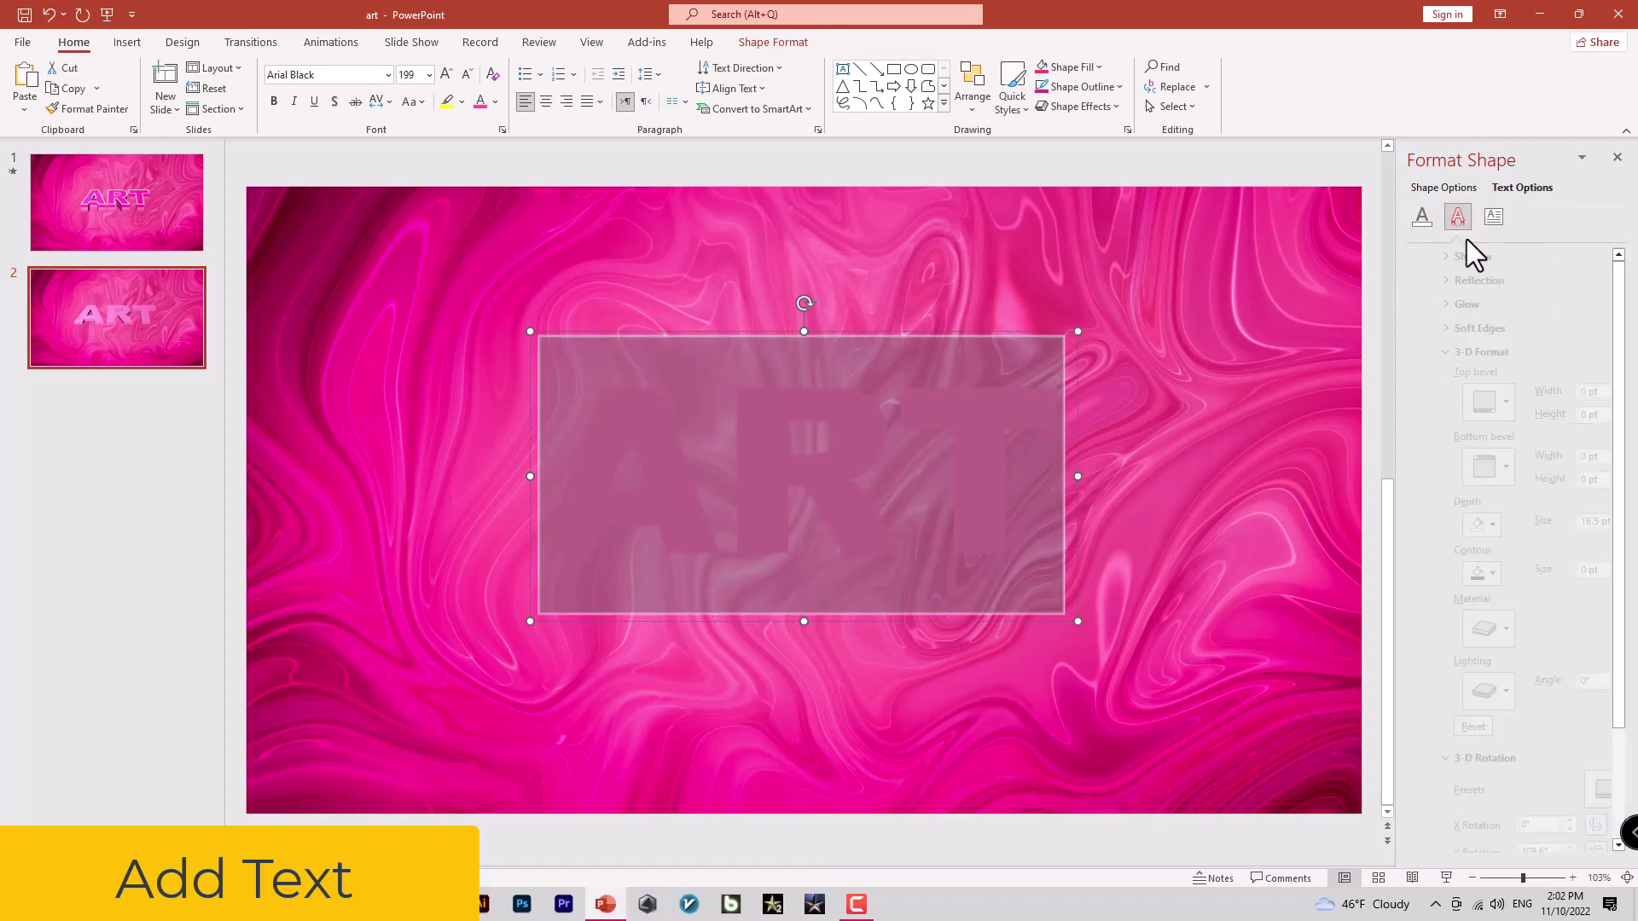
left_click(1600, 518)
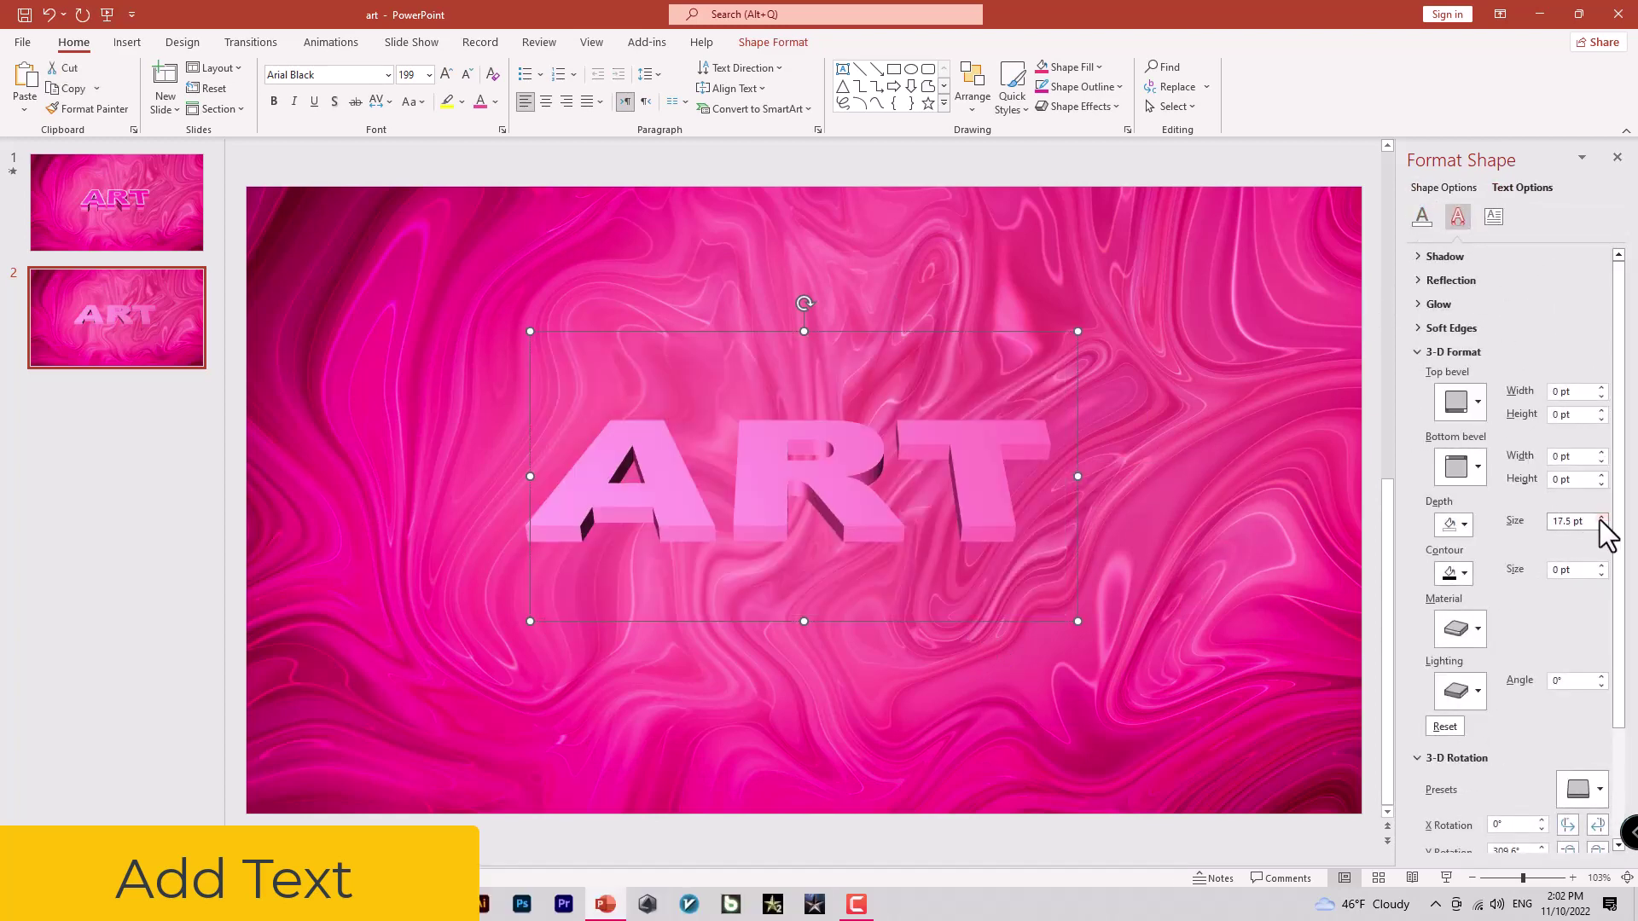
left_click(1600, 517)
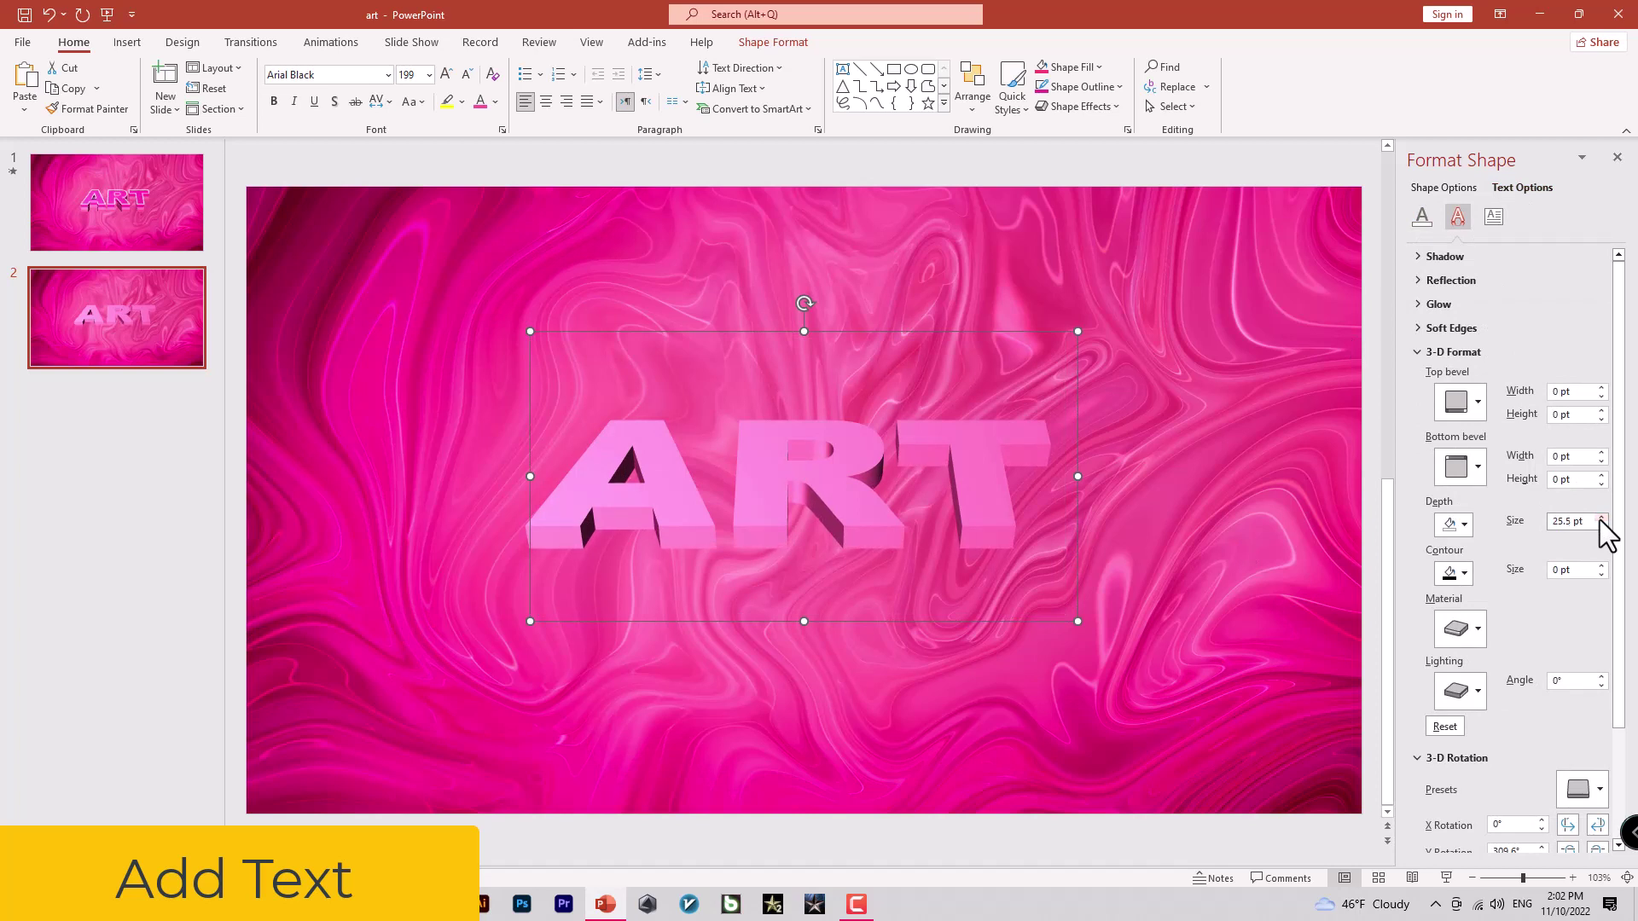
scroll(1503, 611, "down", 3)
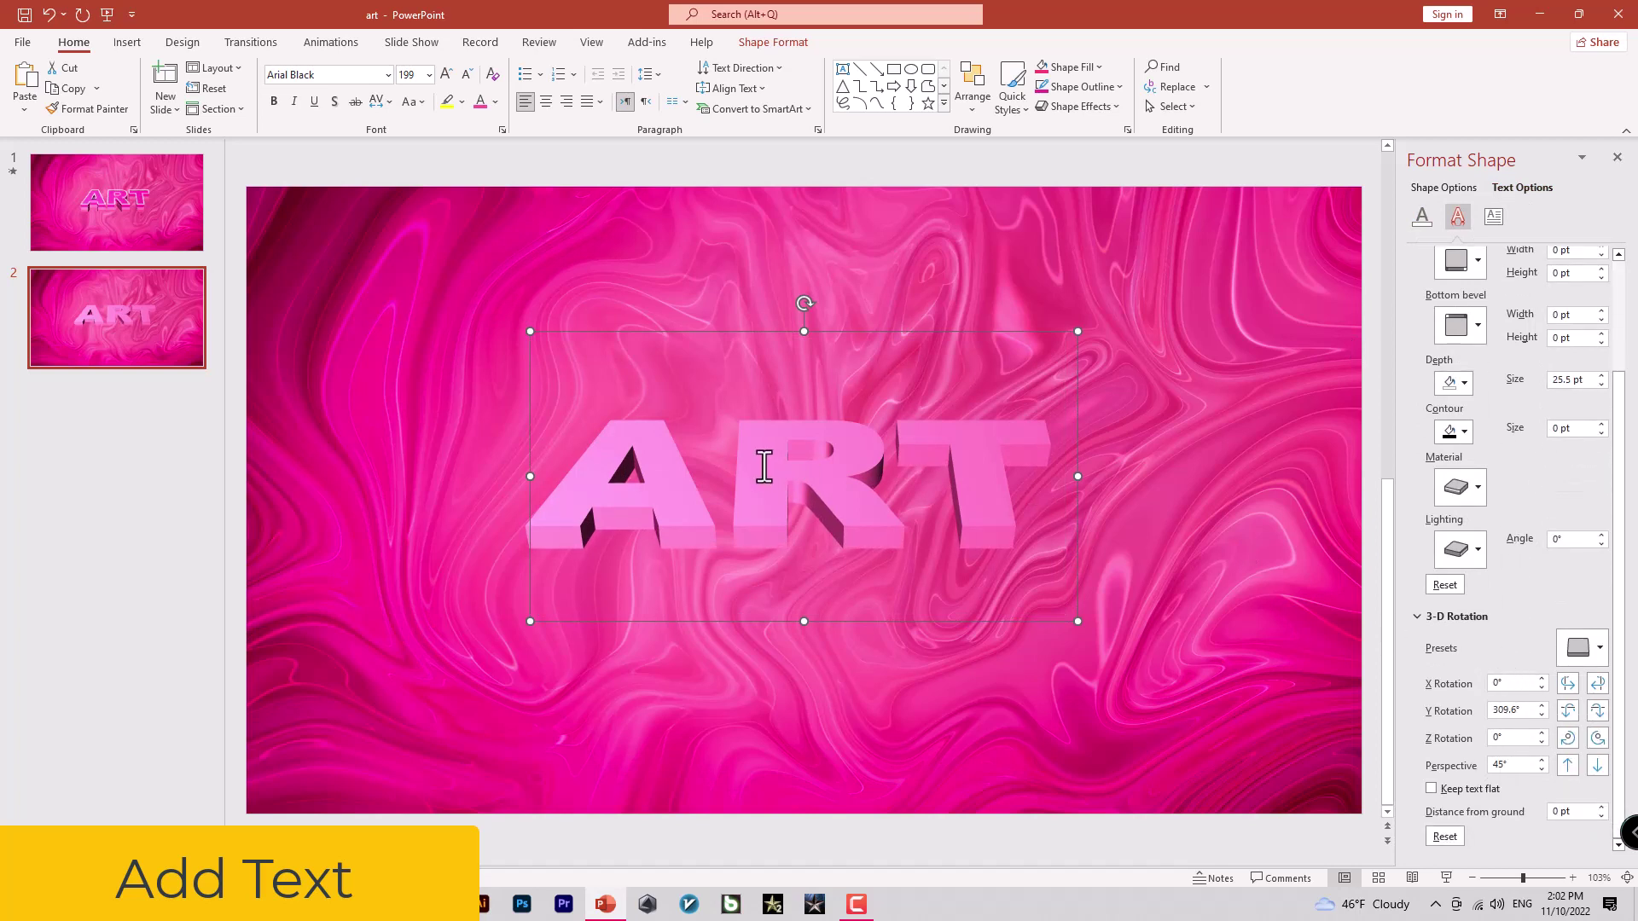
- Paste a duplicate of ART over the original and recolour it a lighter pink
key("ctrl+c")
key("ctrl+v")
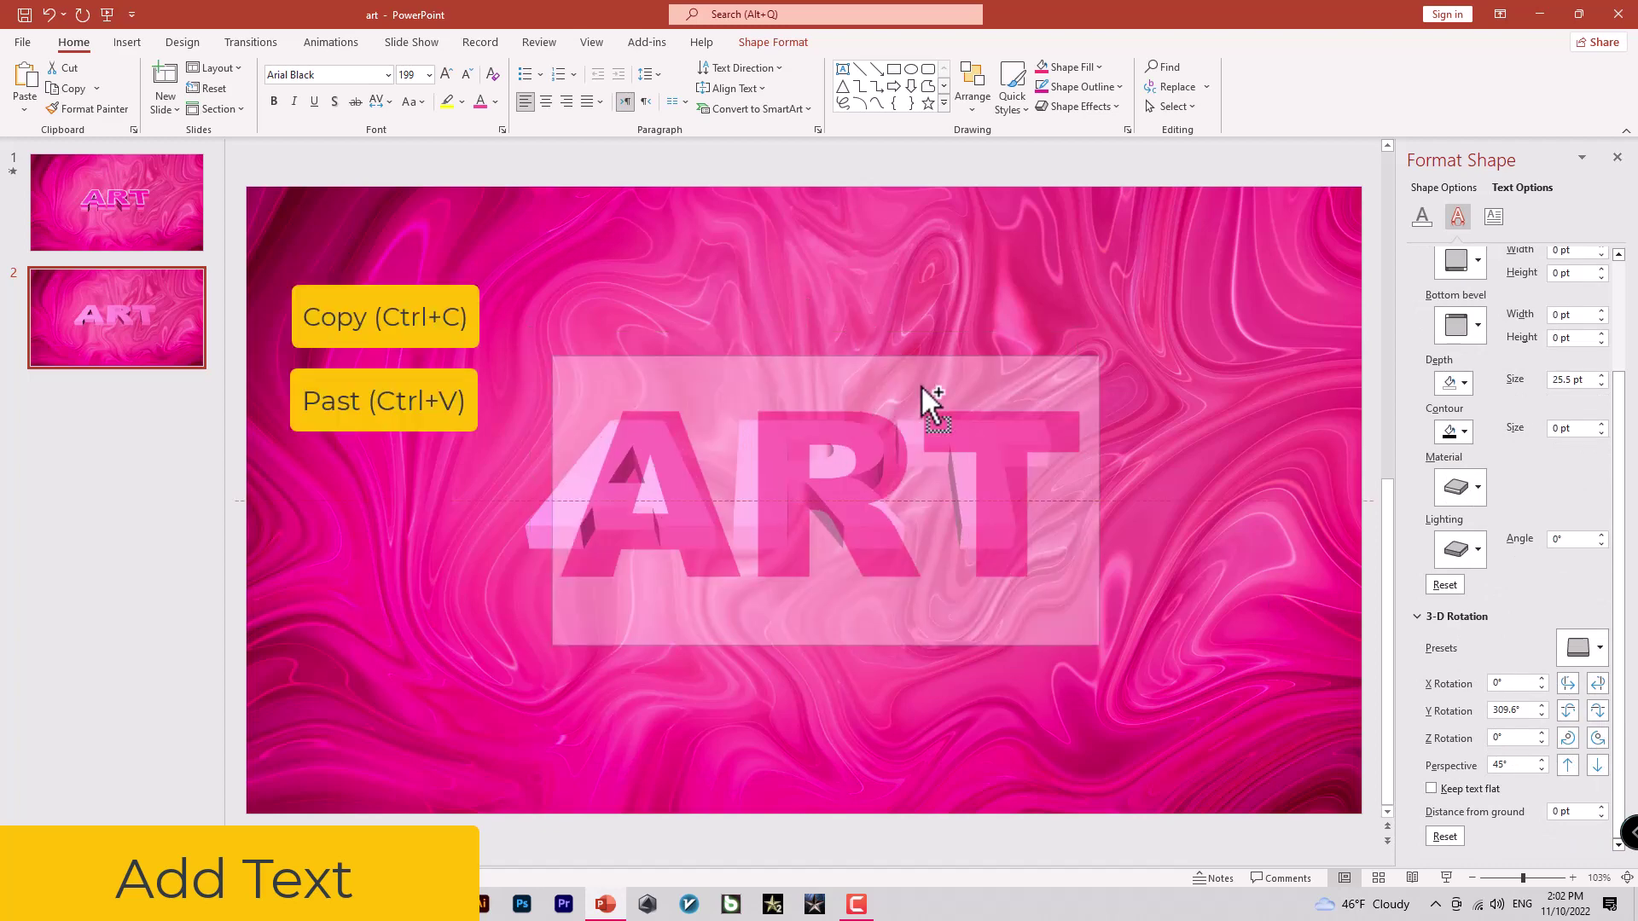
mouse_move(860, 331)
left_mouse_down()
mouse_move(1080, 495)
mouse_move(851, 311)
left_mouse_up()
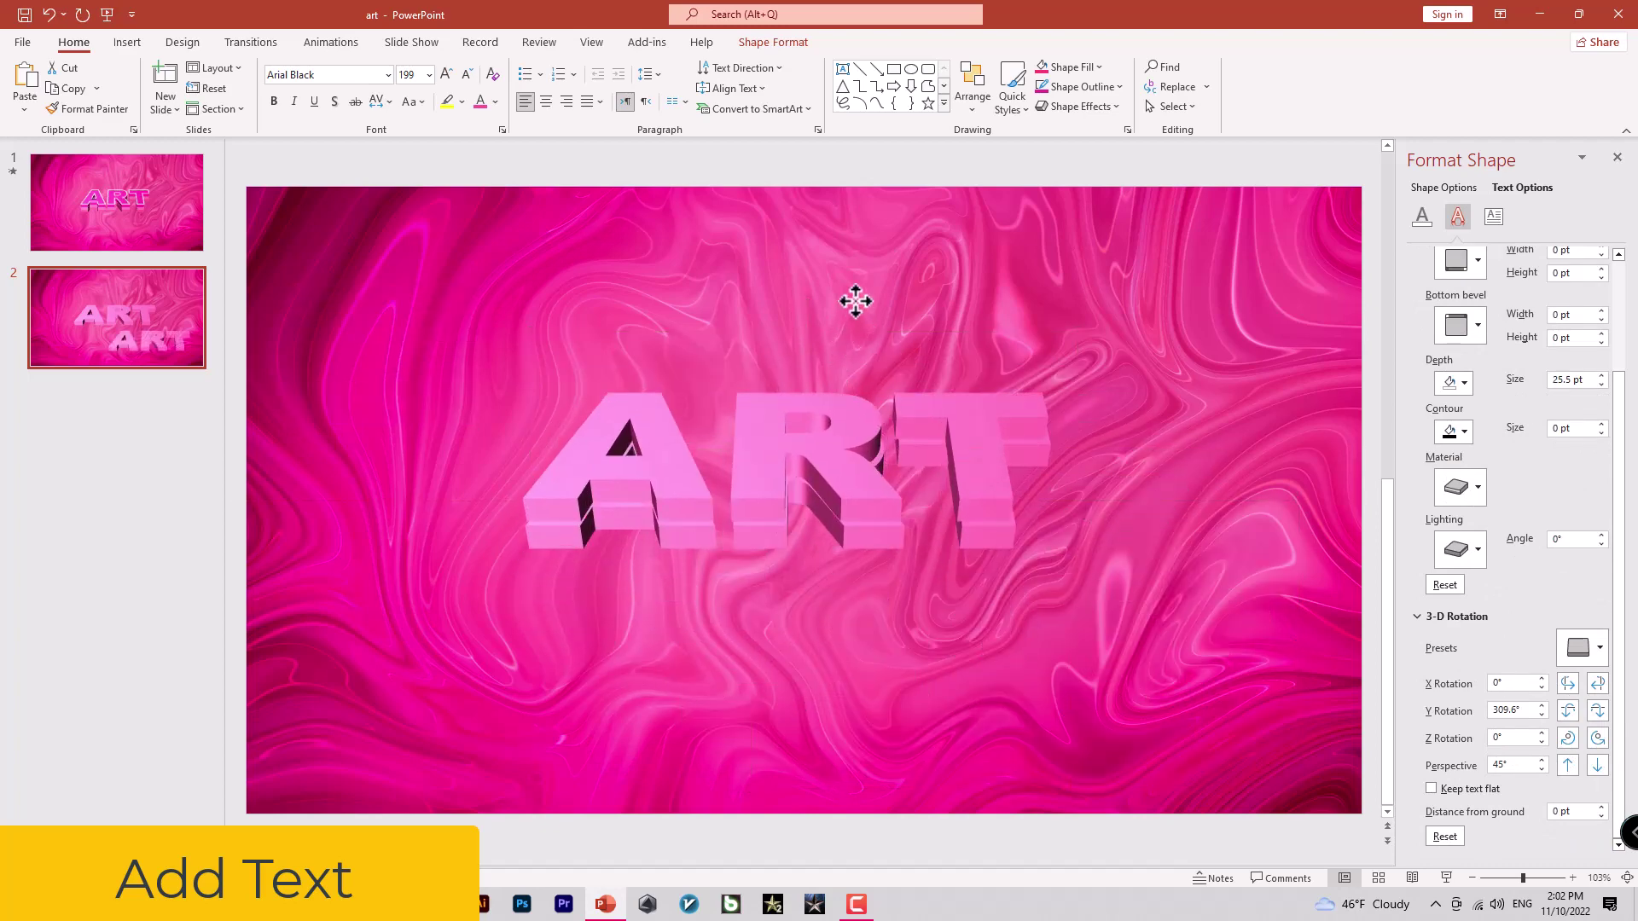
triple_click(705, 450)
left_click(872, 419)
left_click(888, 628)
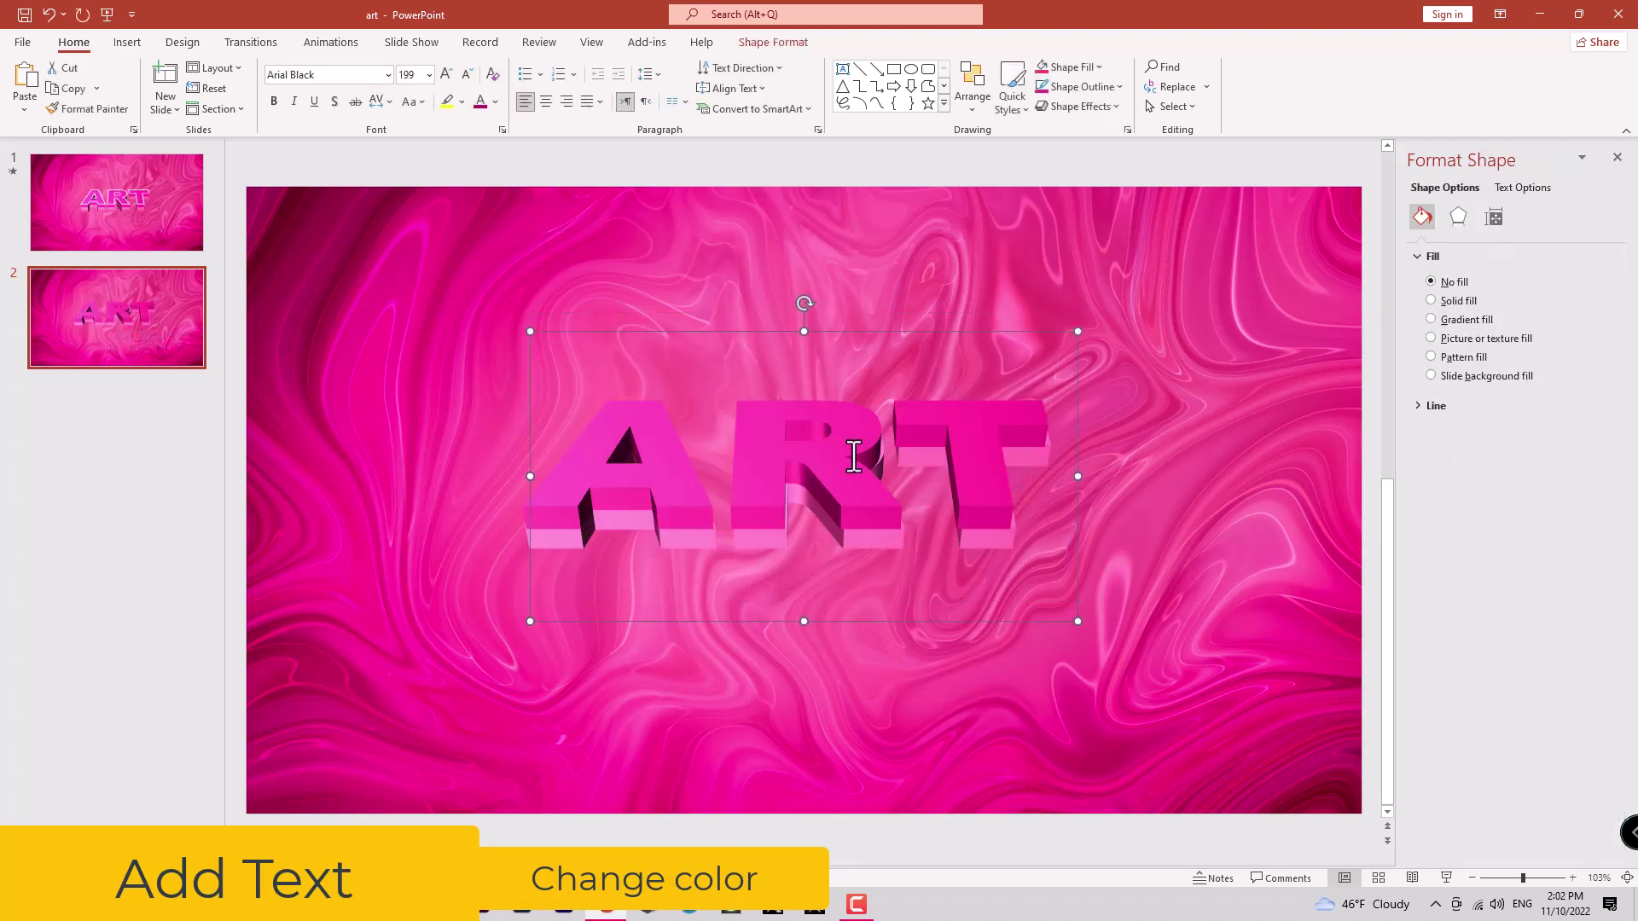
key("Escape")
- Stack another recoloured pink ART copy on the layers, with one more copy placed up-right
left_click(972, 409)
key("ctrl+c")
key("ctrl+v")
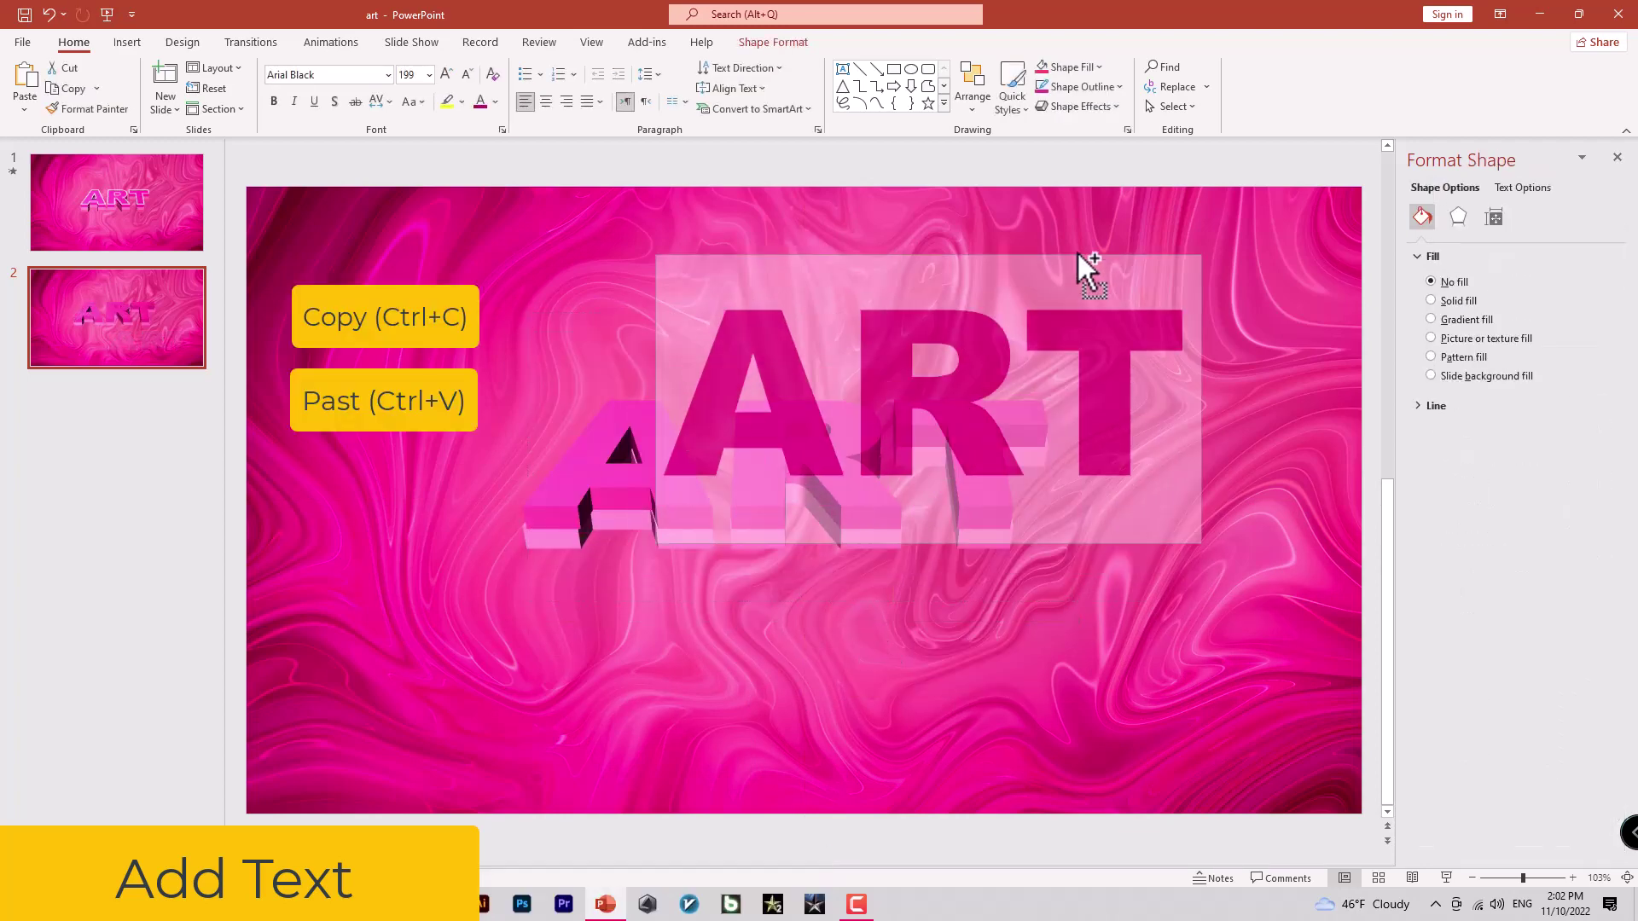
left_click_drag(972, 410, 905, 287)
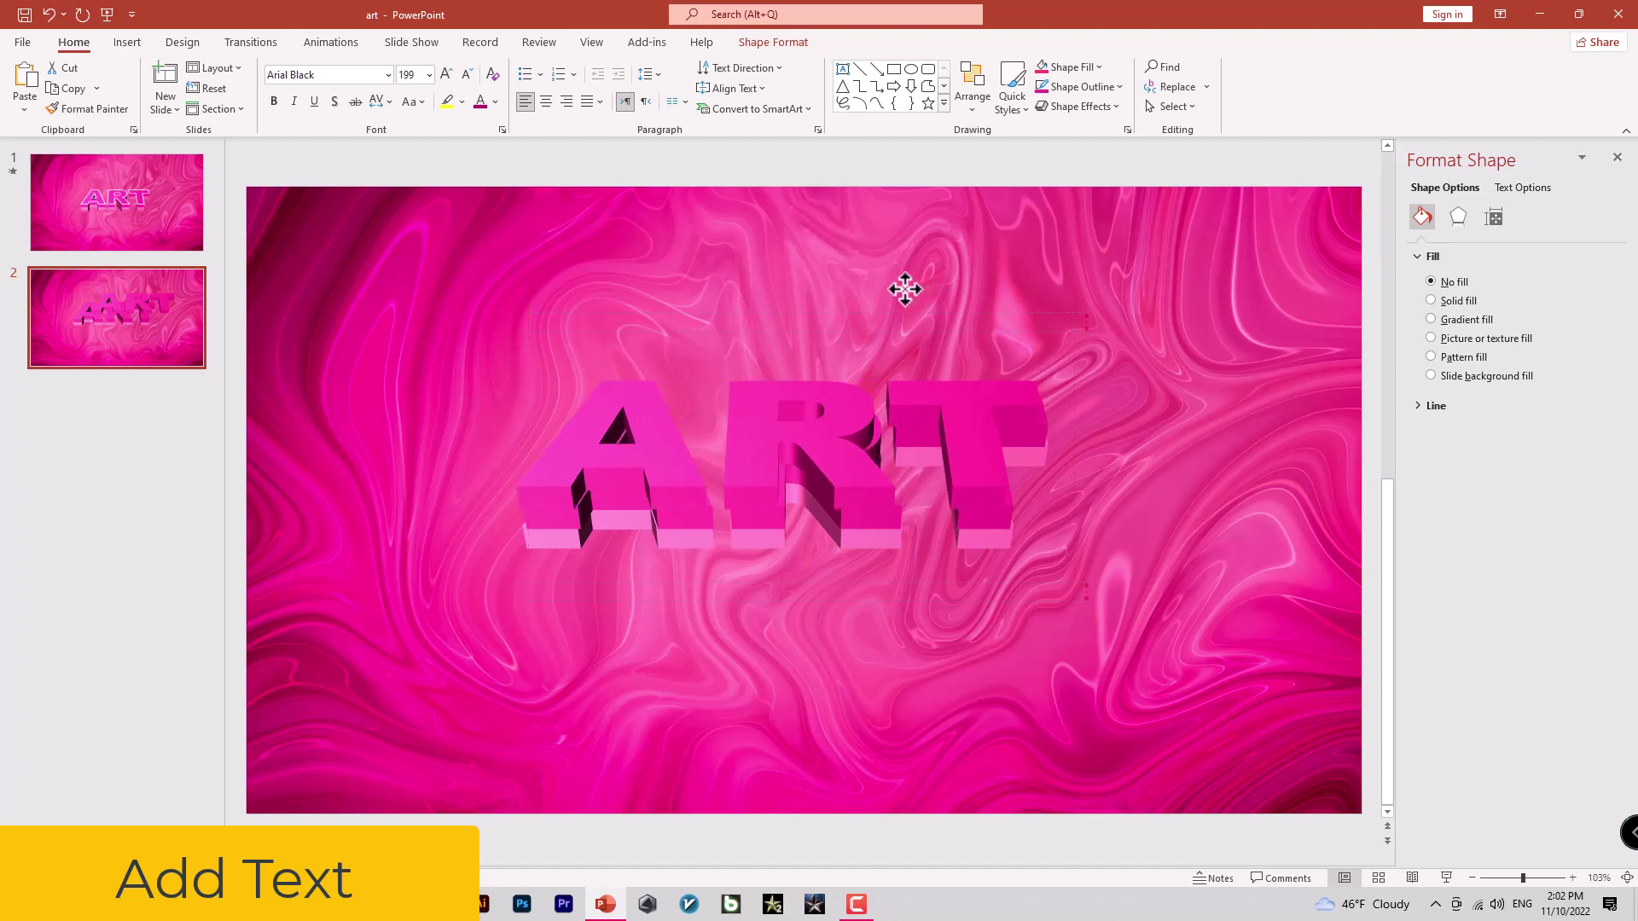
triple_click(904, 401)
left_click(979, 391)
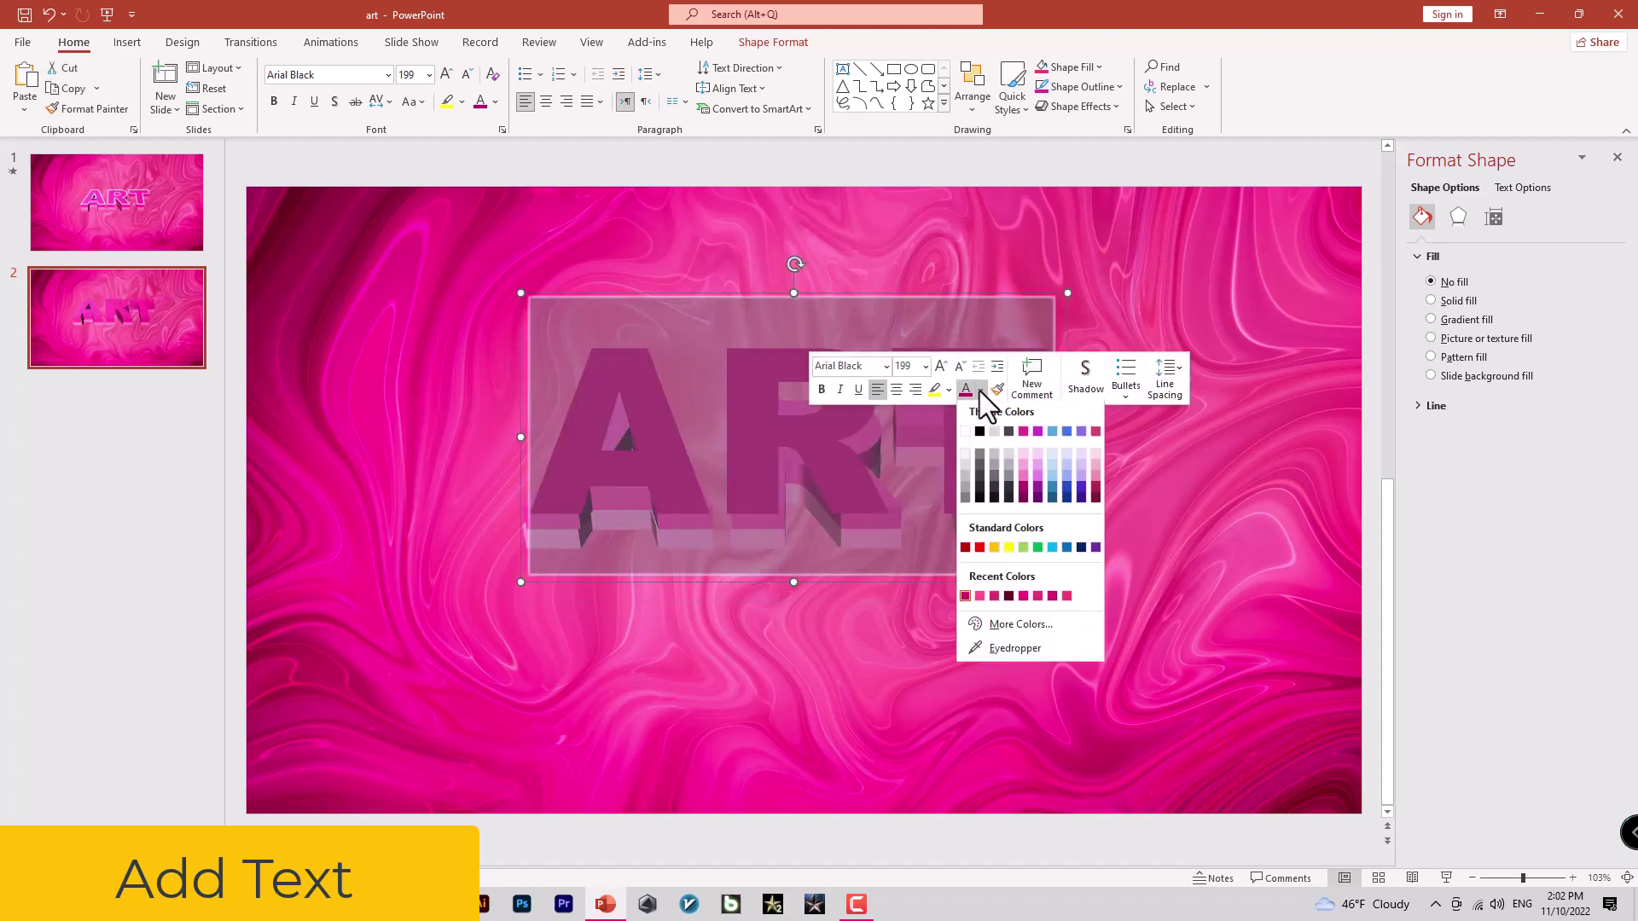
left_click(1066, 598)
left_click(858, 291)
left_click(807, 631)
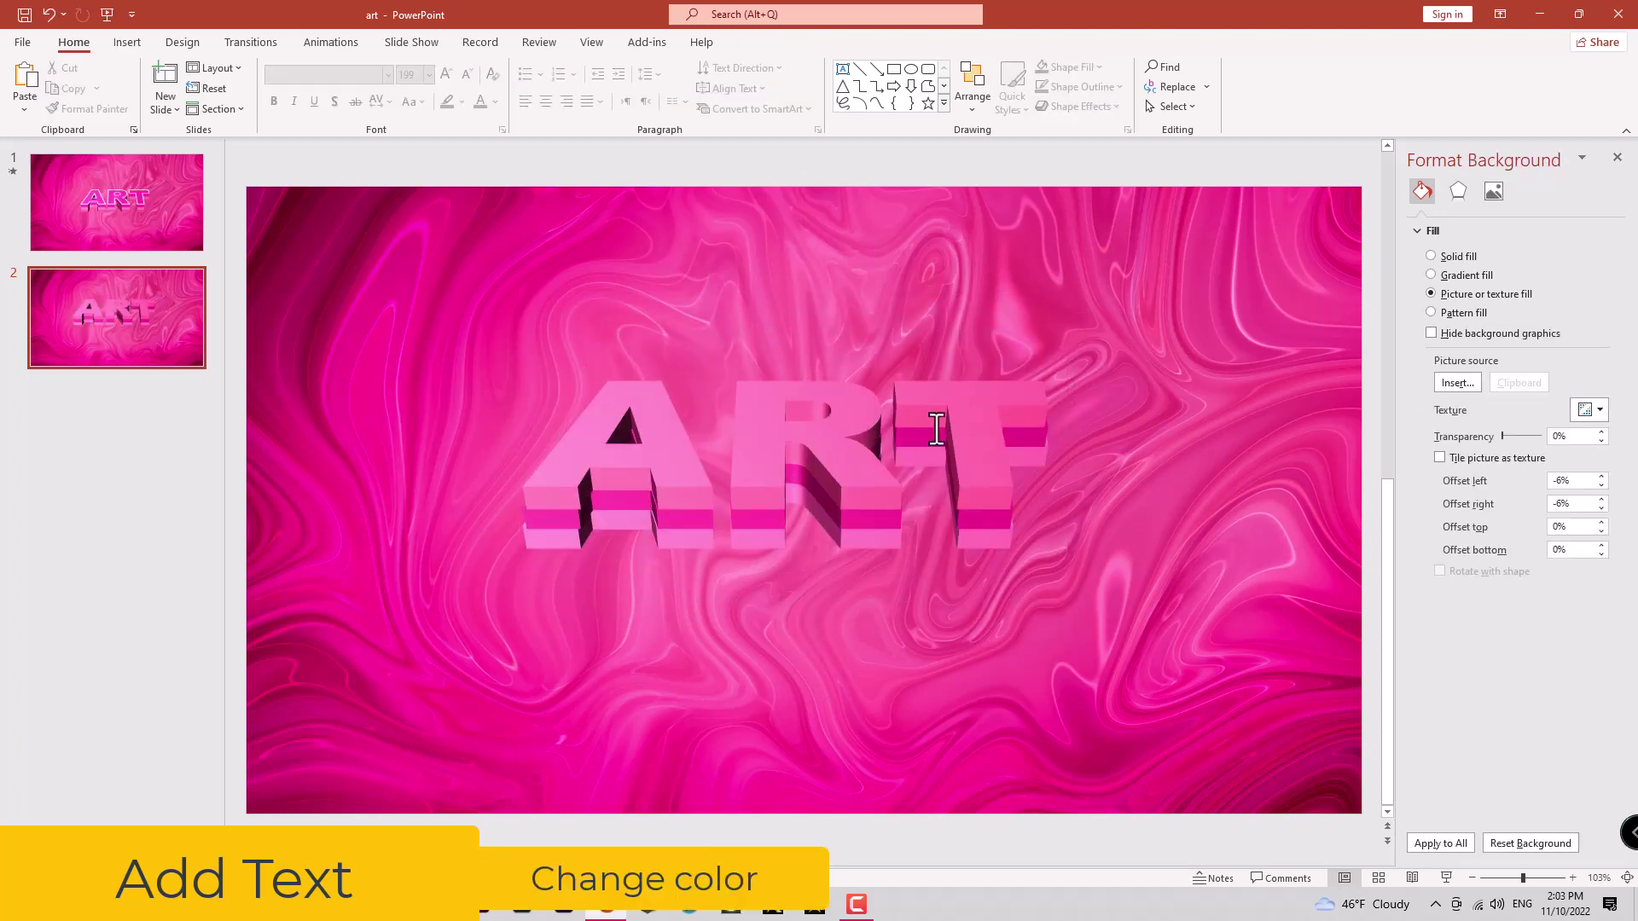
triple_click(948, 389)
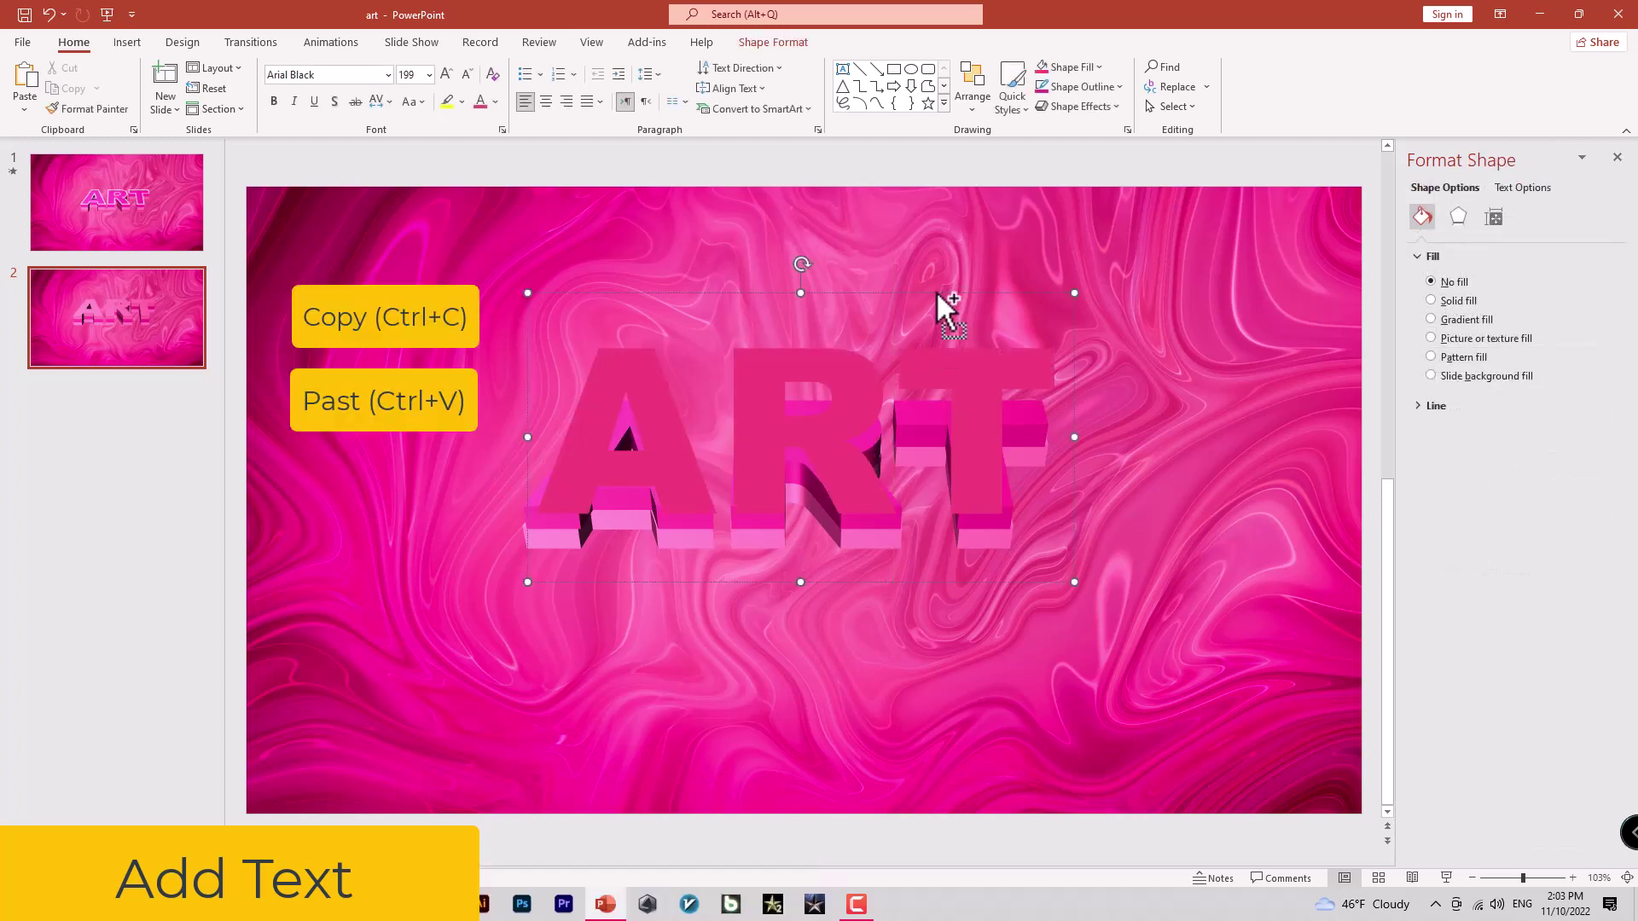
left_click_drag(935, 290, 1098, 250)
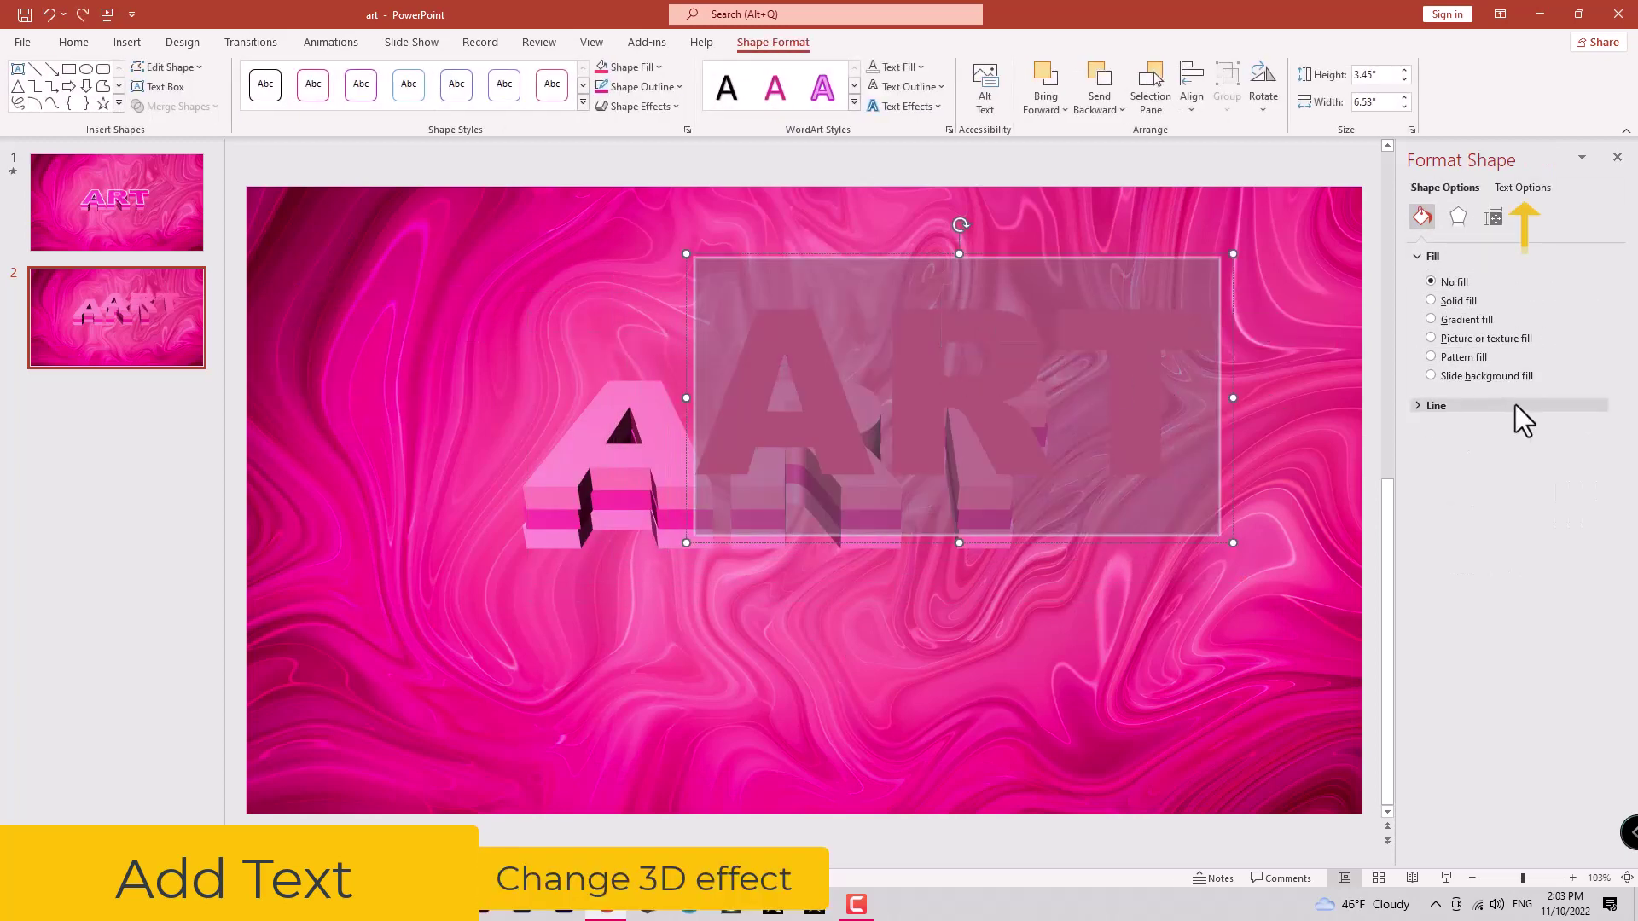
left_click(1523, 188)
- Set the top ART copy's 3-D depth to 0 pt
left_click(1458, 217)
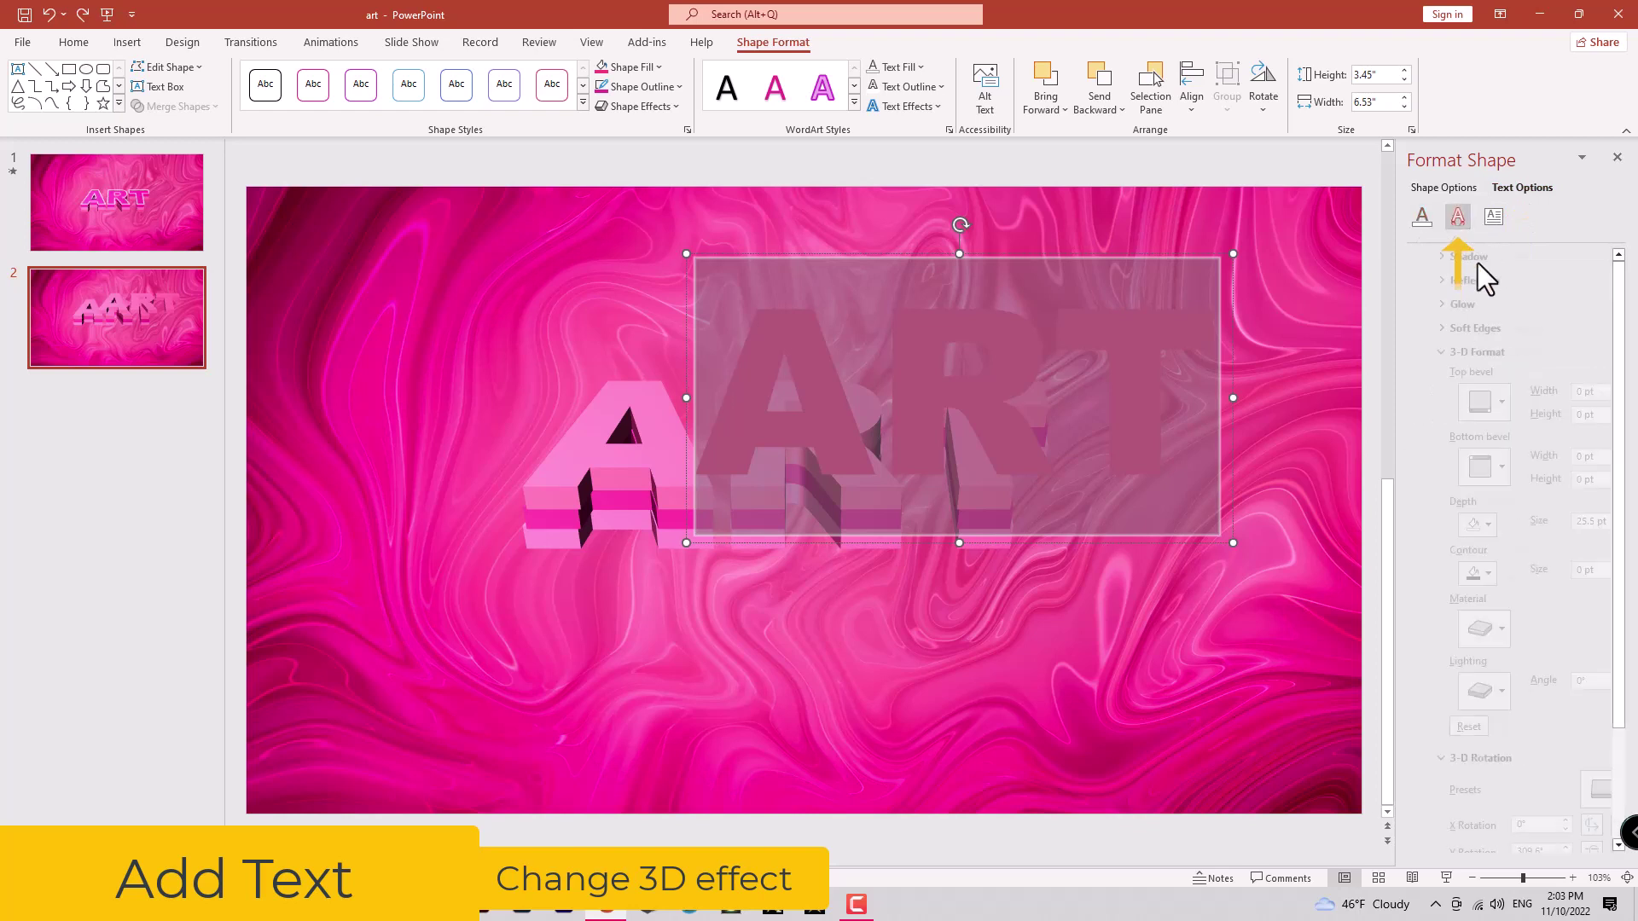
left_click(1584, 522)
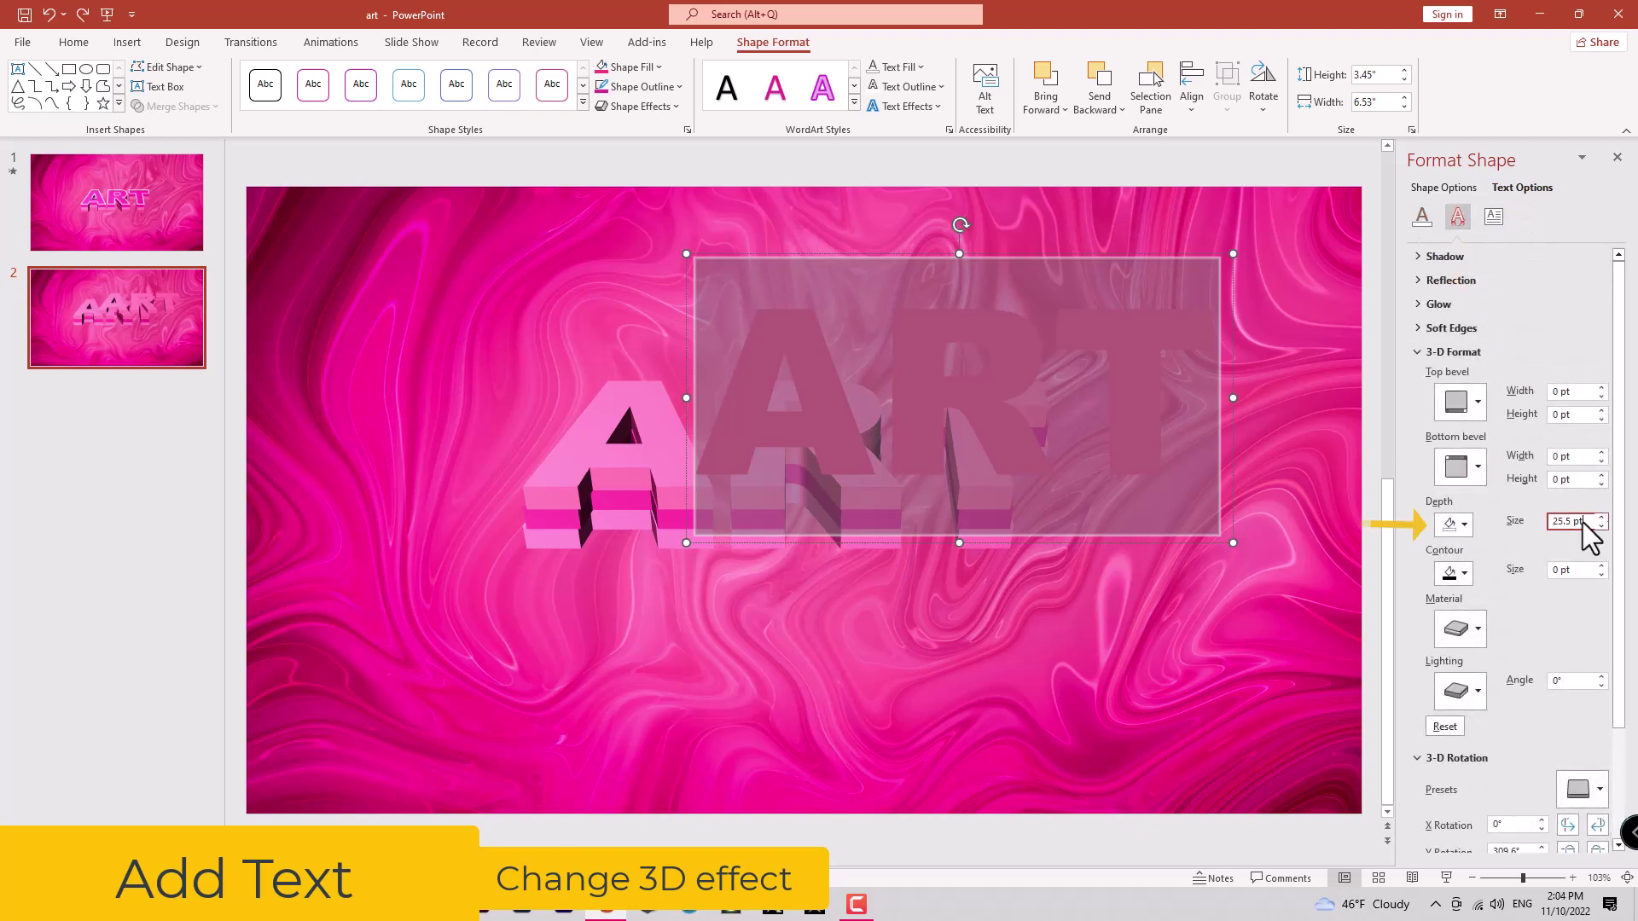
type("0")
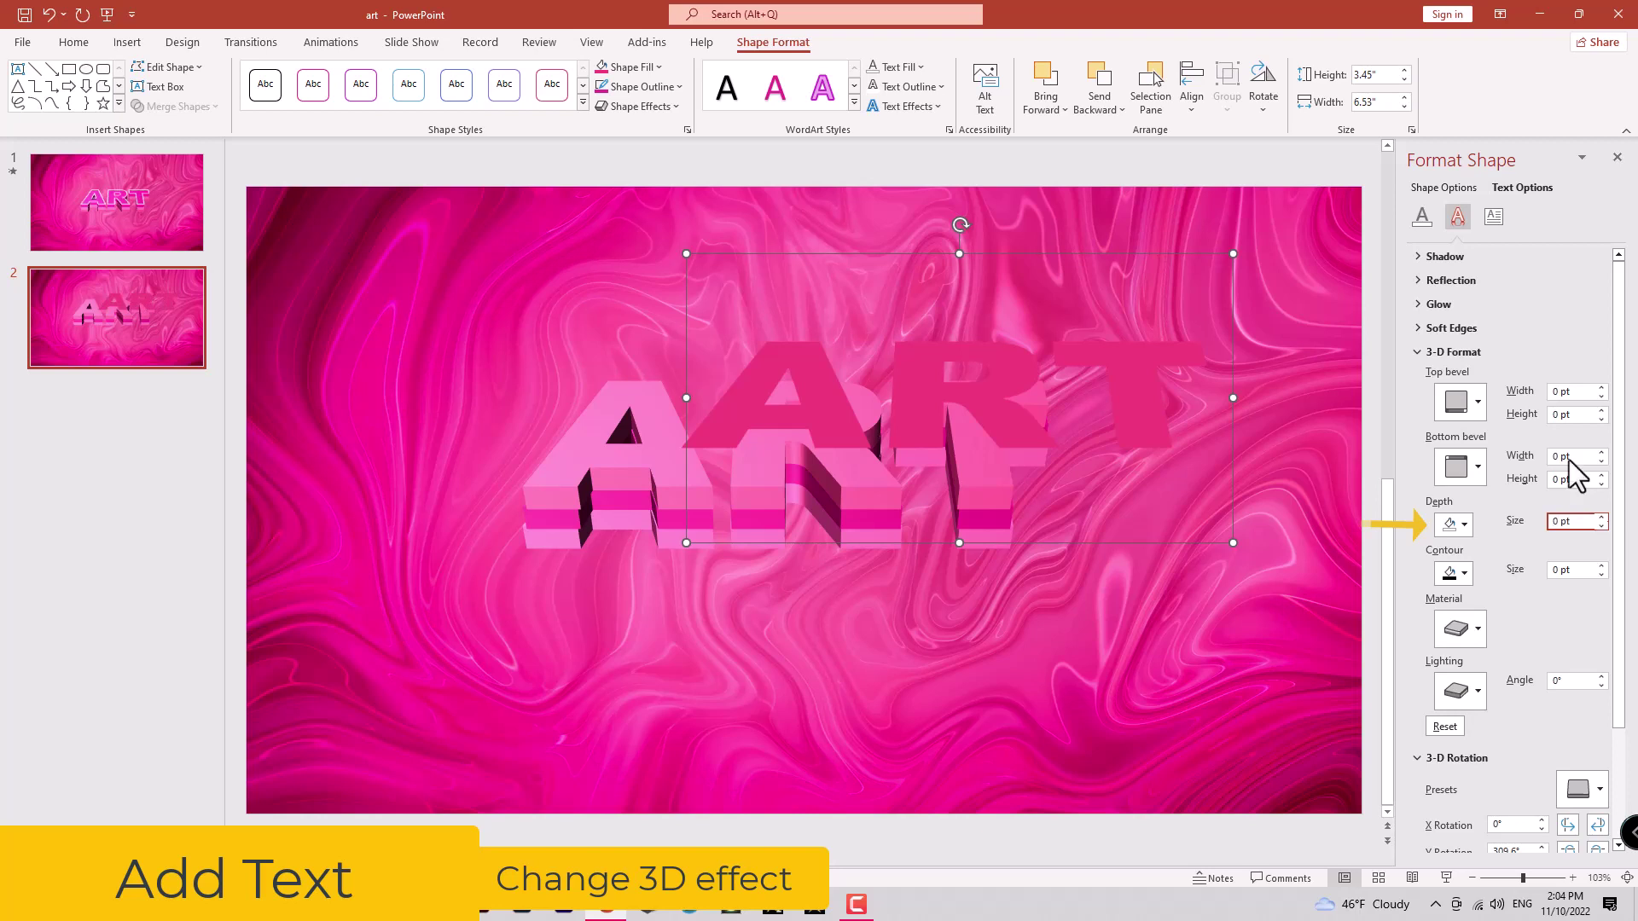
left_click(917, 68)
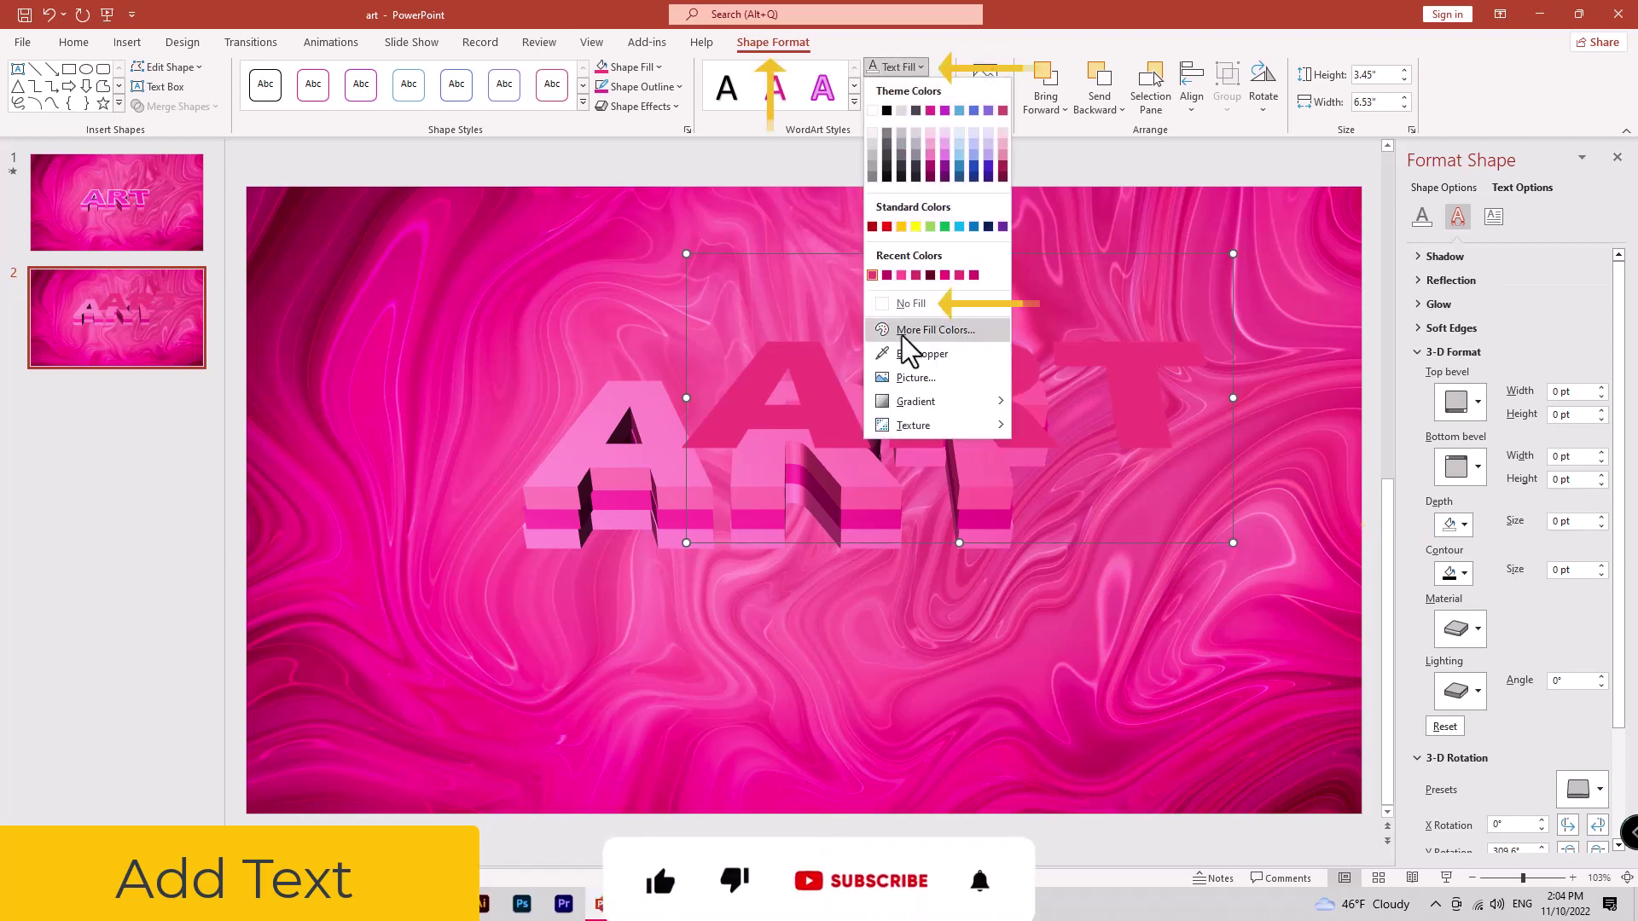
- Give the top ART copy no fill and a white 2¼ pt outline, aligned over the 3-D letters
left_click(887, 307)
left_click(923, 87)
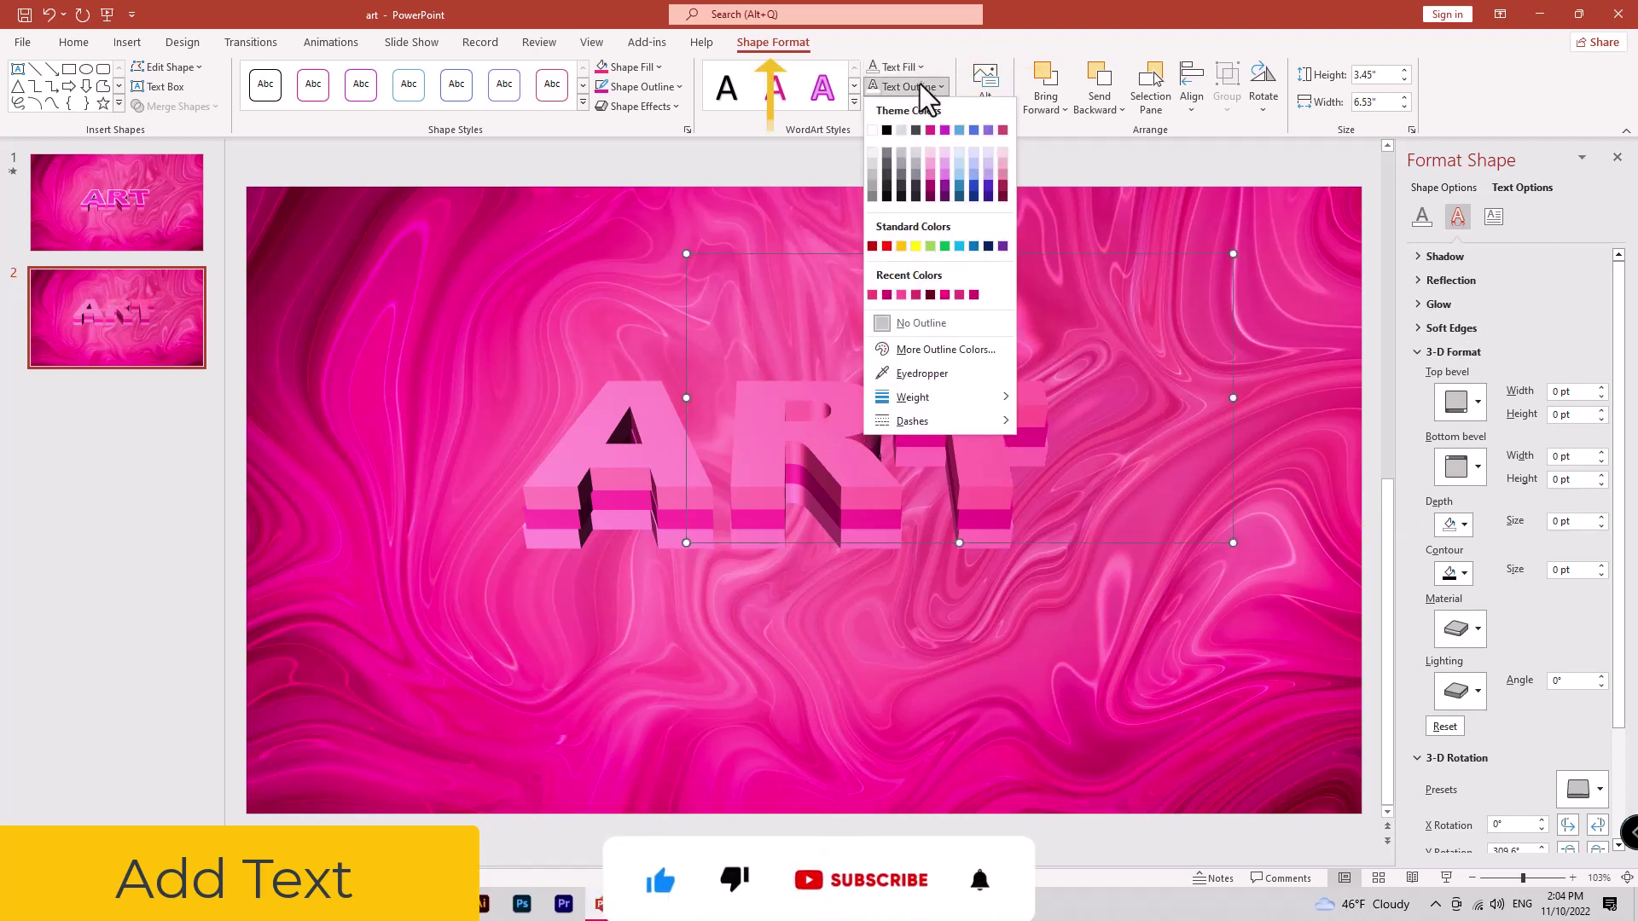
left_click(872, 153)
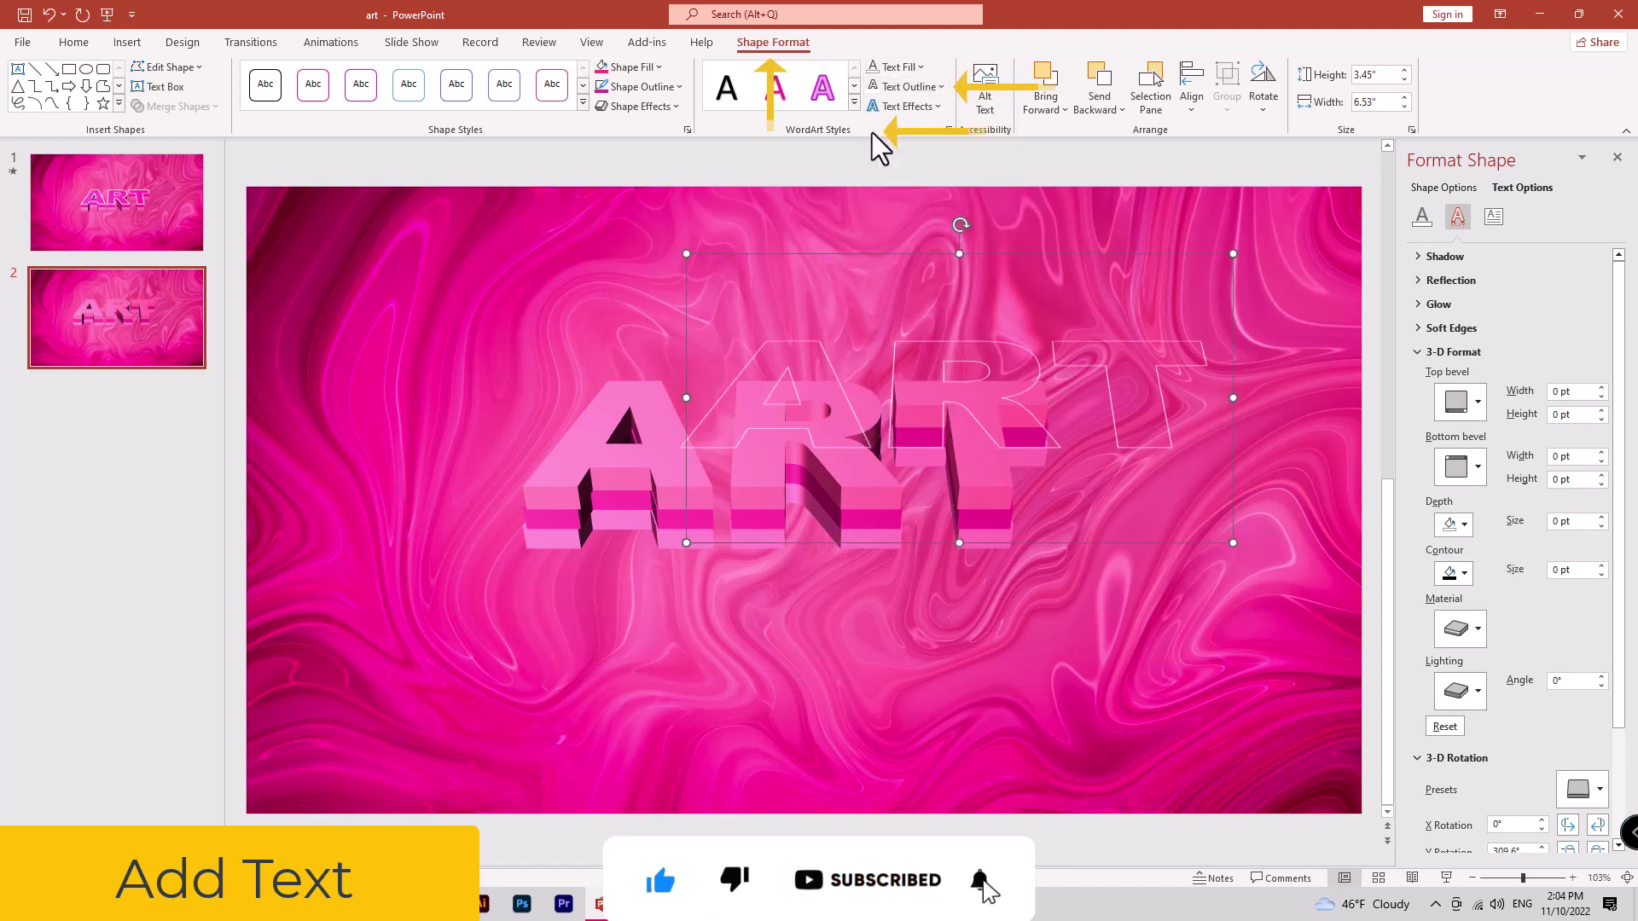
left_click(923, 87)
mouse_move(913, 397)
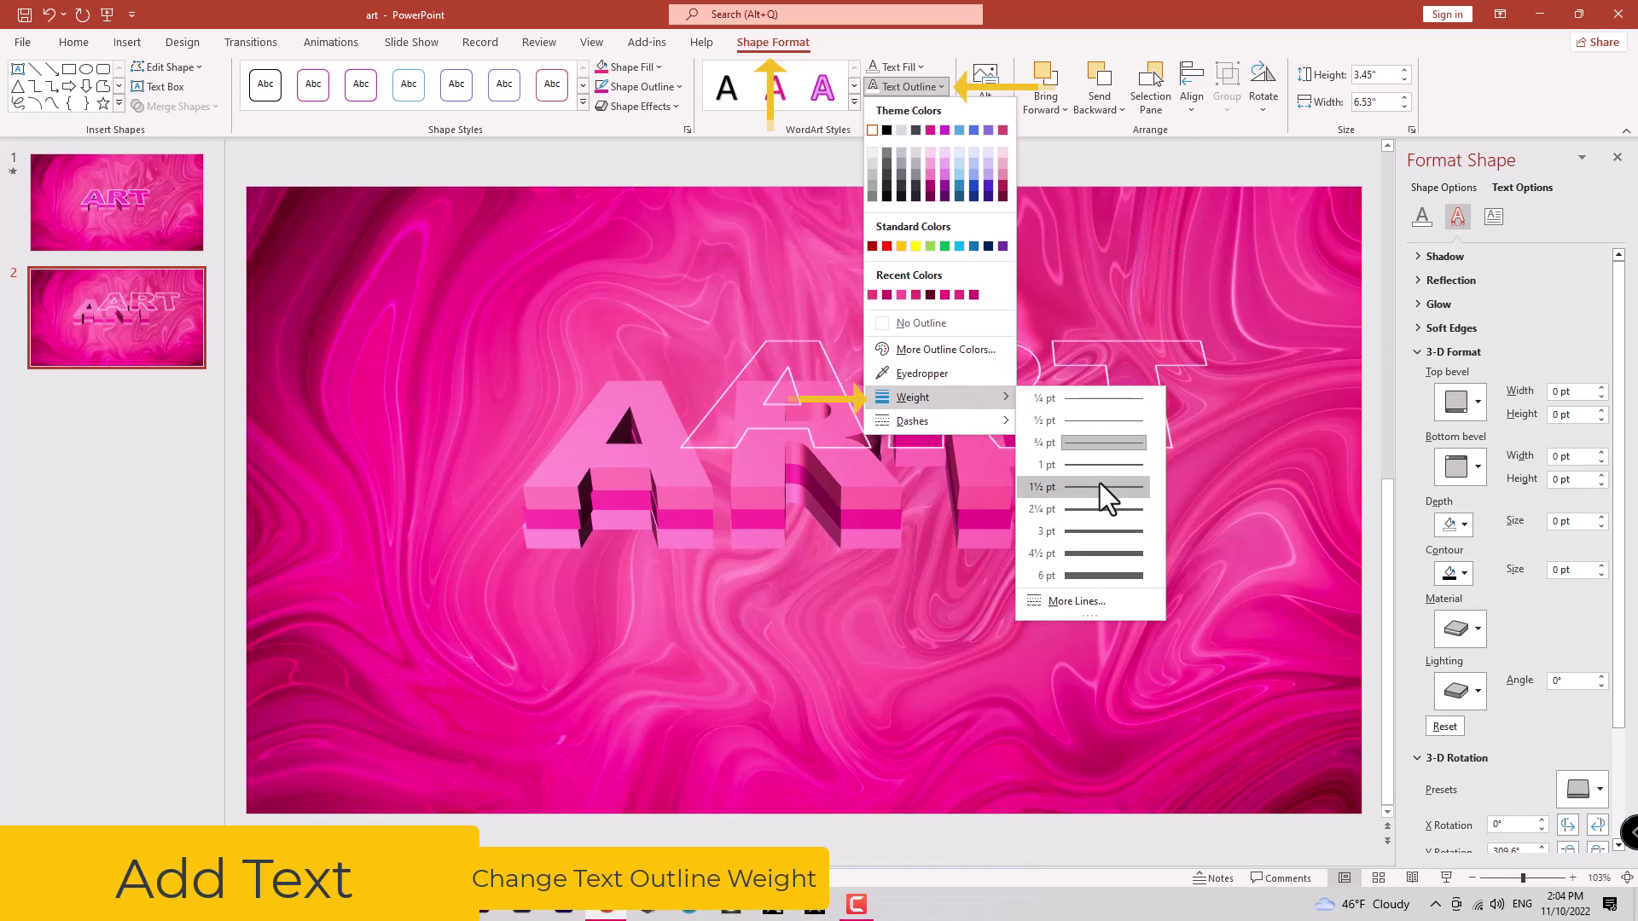
left_click(1093, 509)
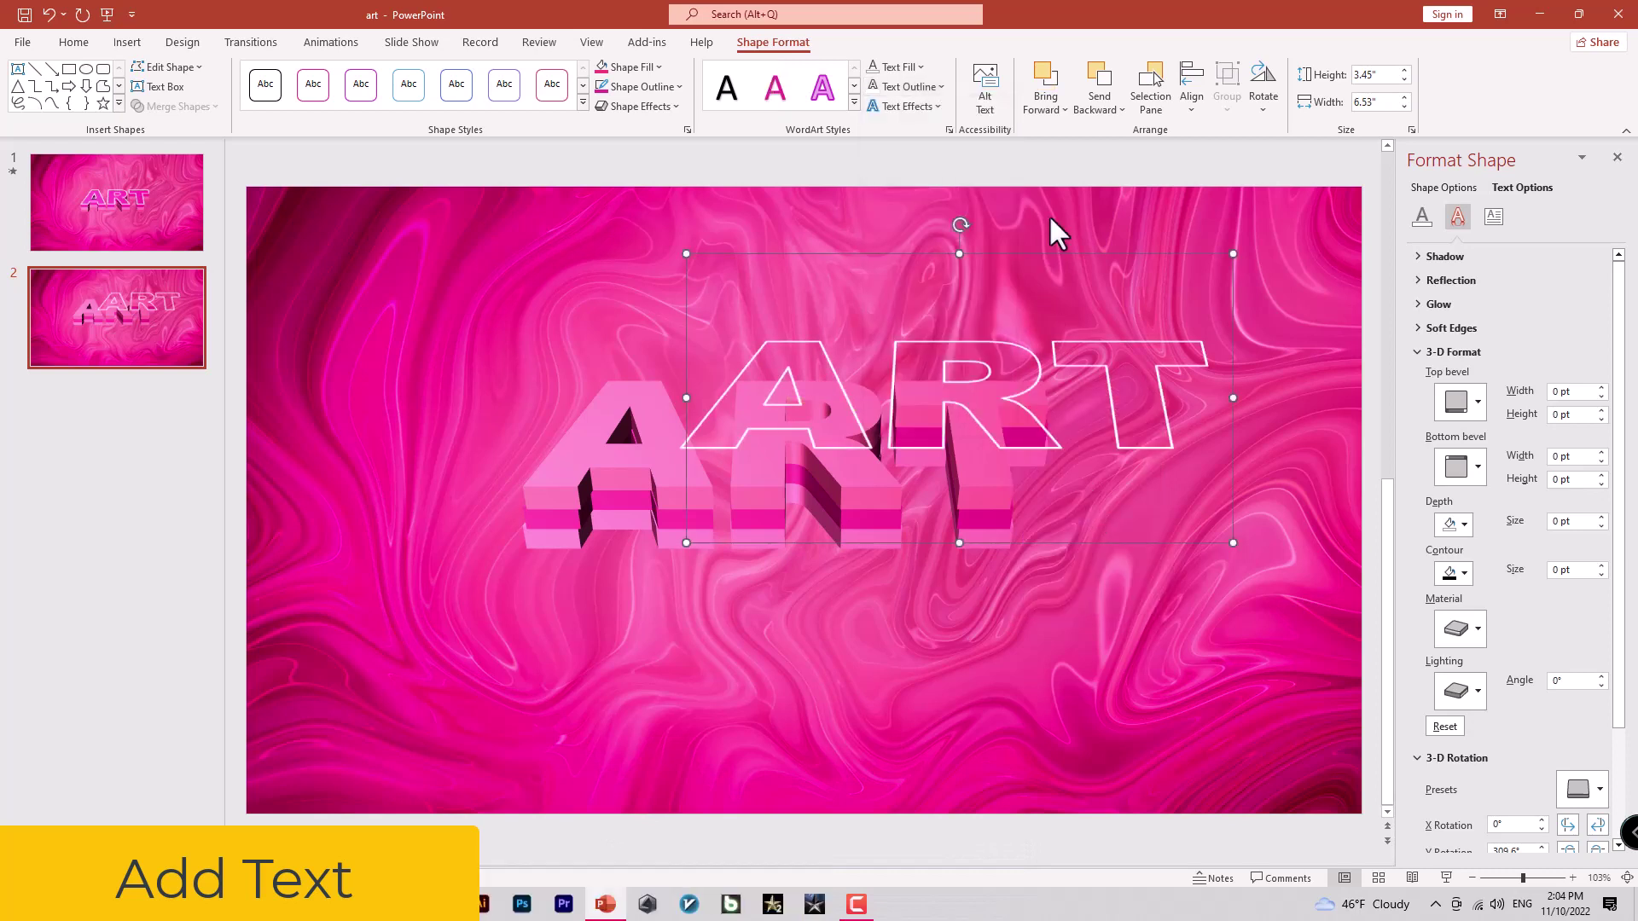
left_click_drag(1047, 249, 889, 281)
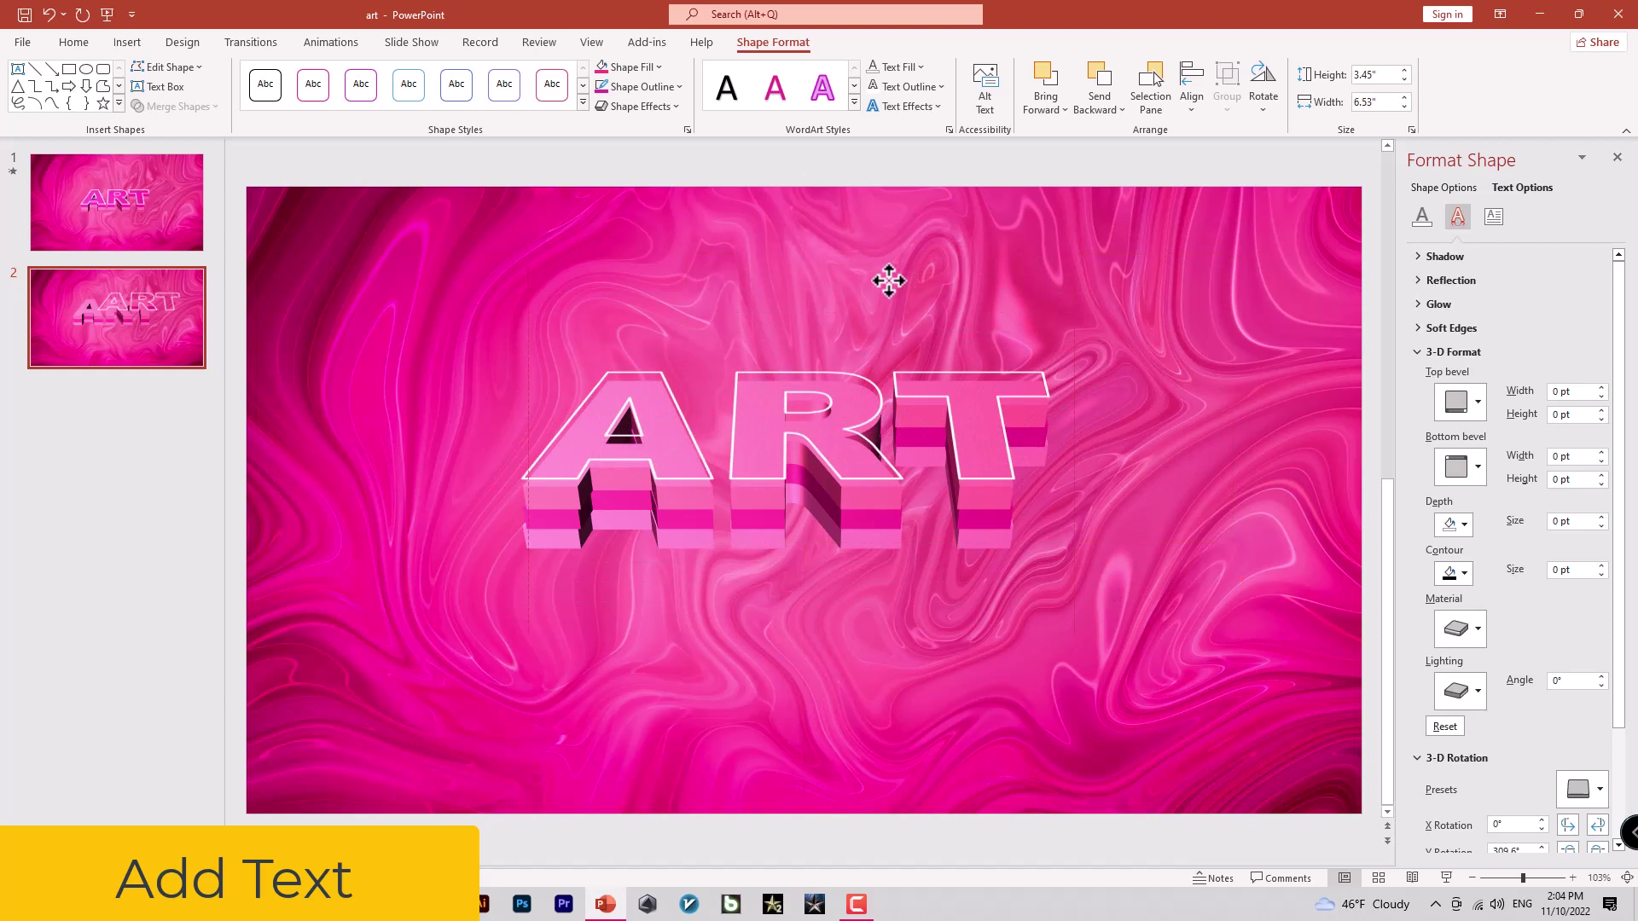
- In the Selection pane, hide TextBox 4, 3 and 2, then select TextBox 1
left_click_drag(889, 281, 888, 279)
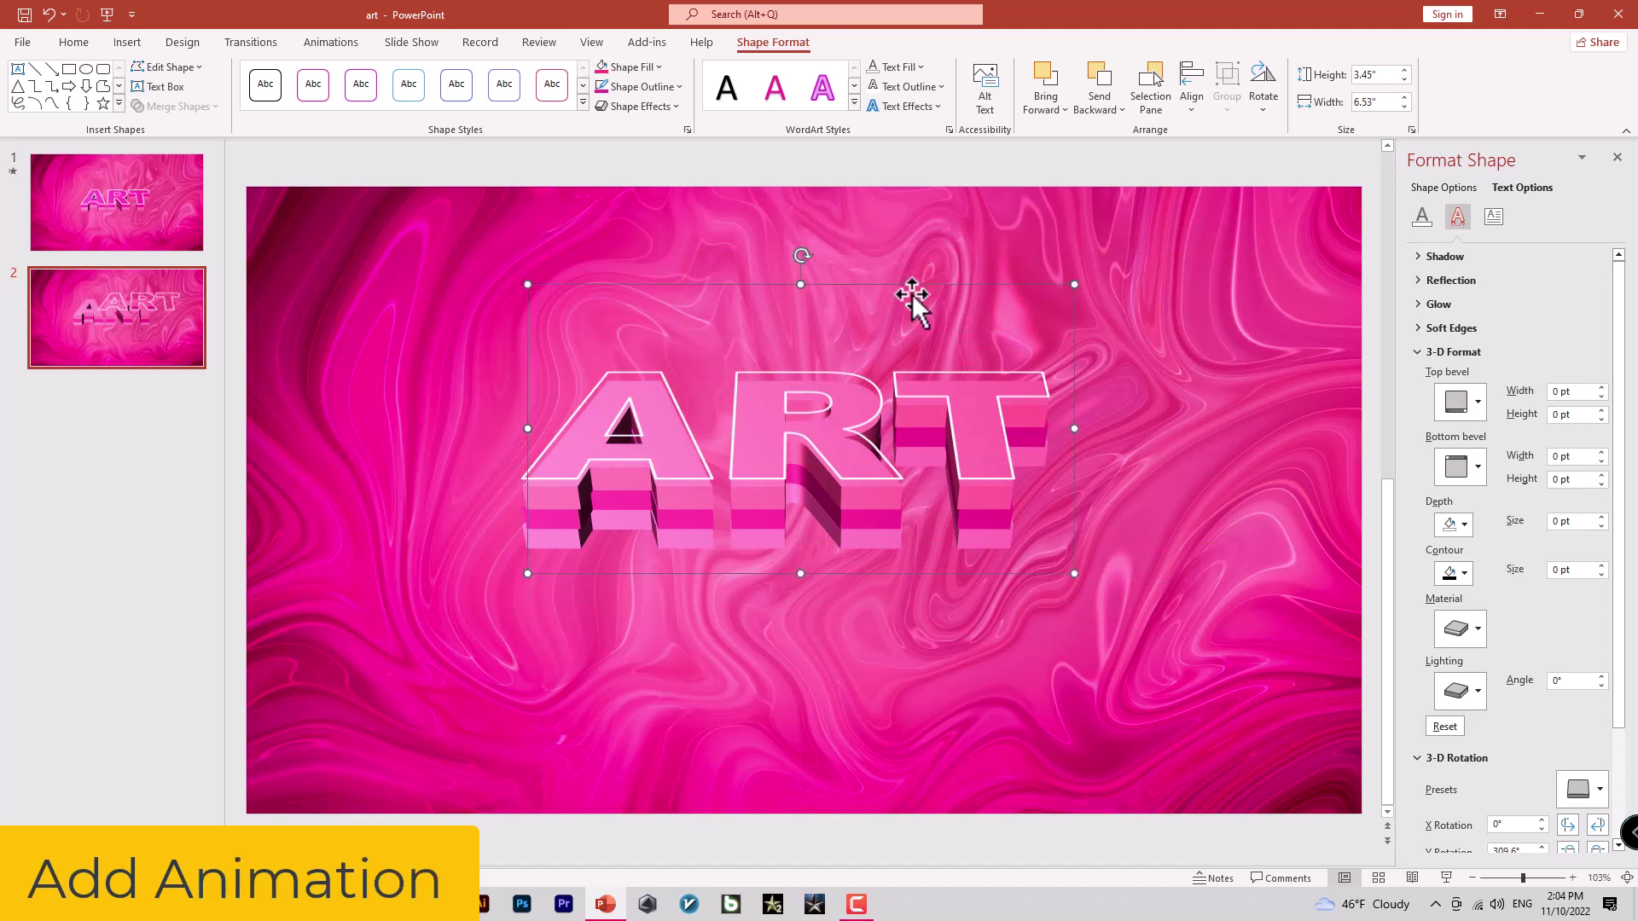
left_click(1202, 406)
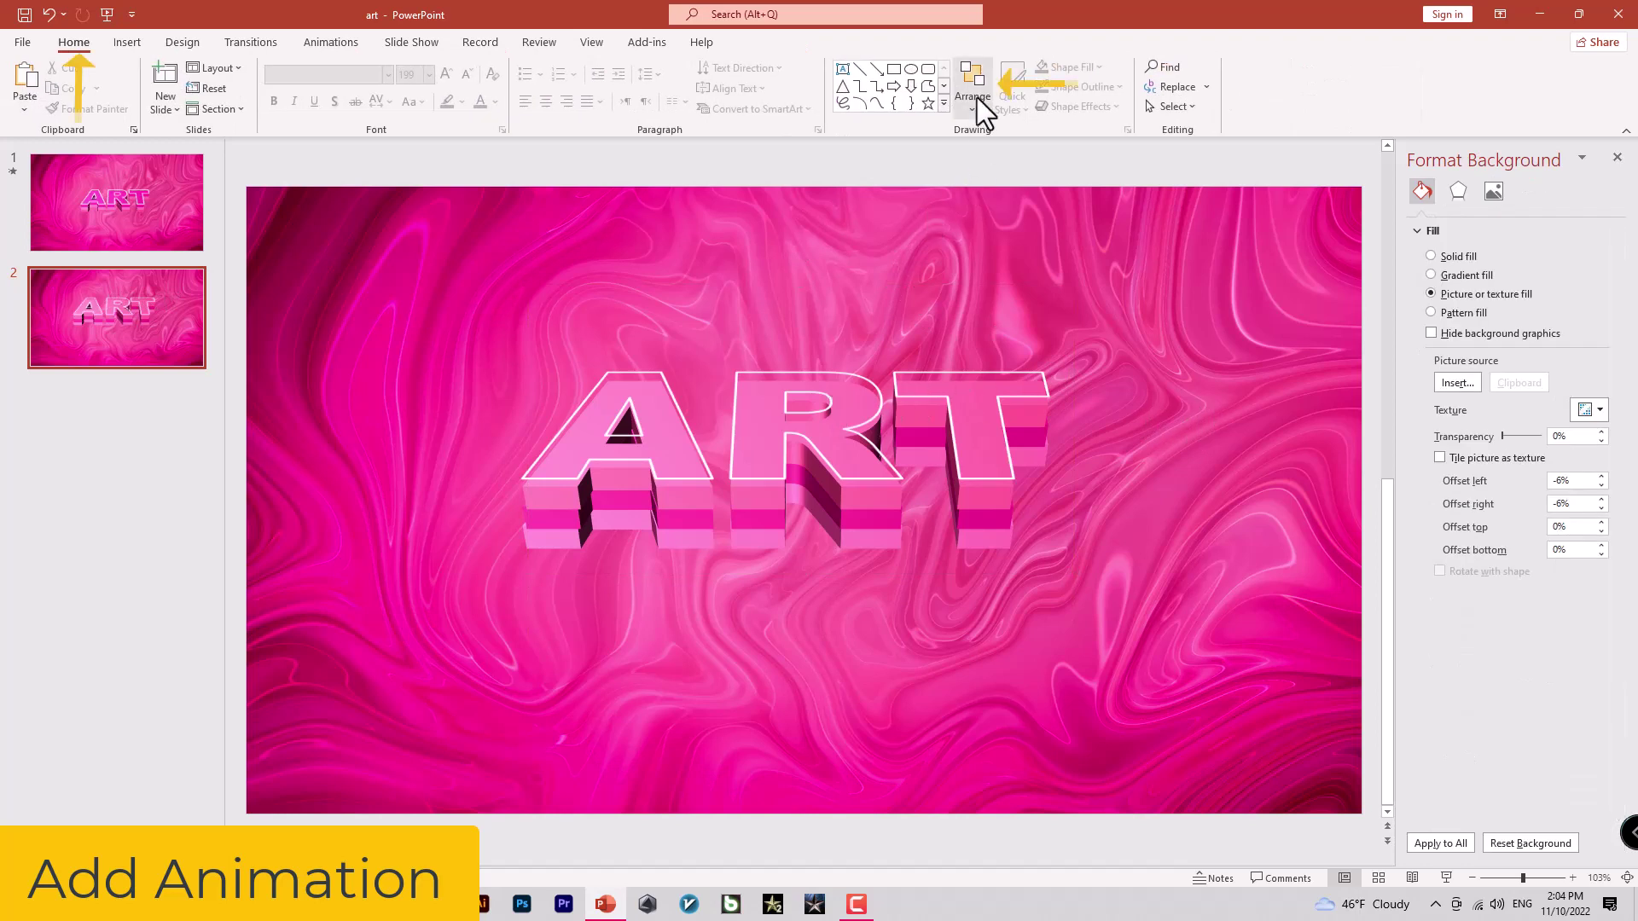
left_click(978, 99)
left_click(1015, 431)
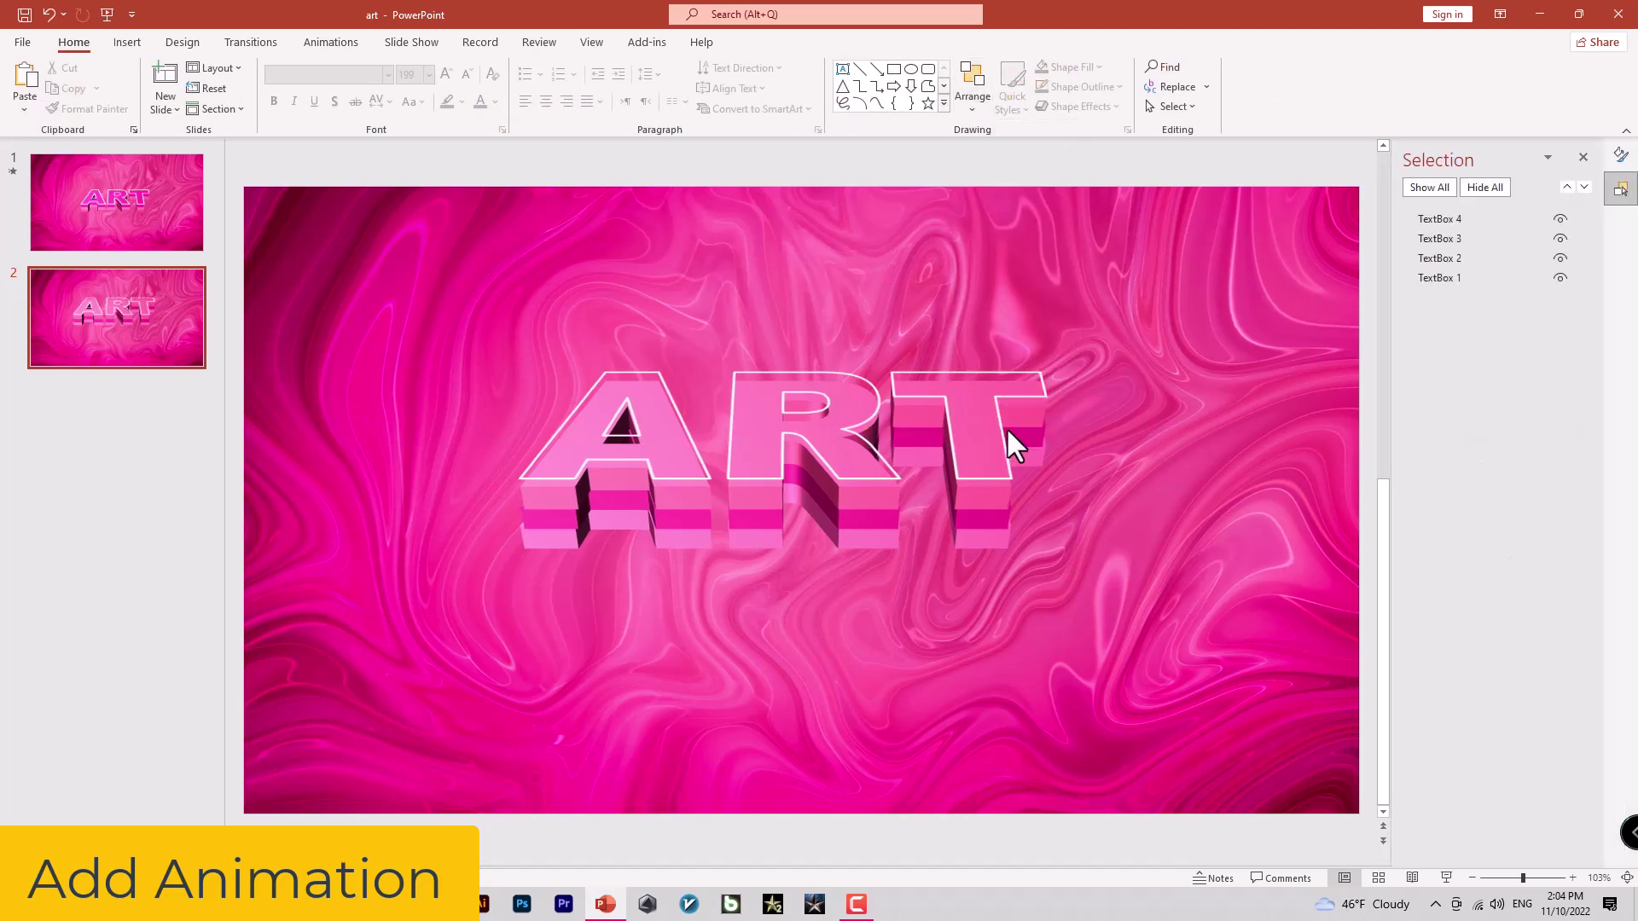
left_click(1559, 219)
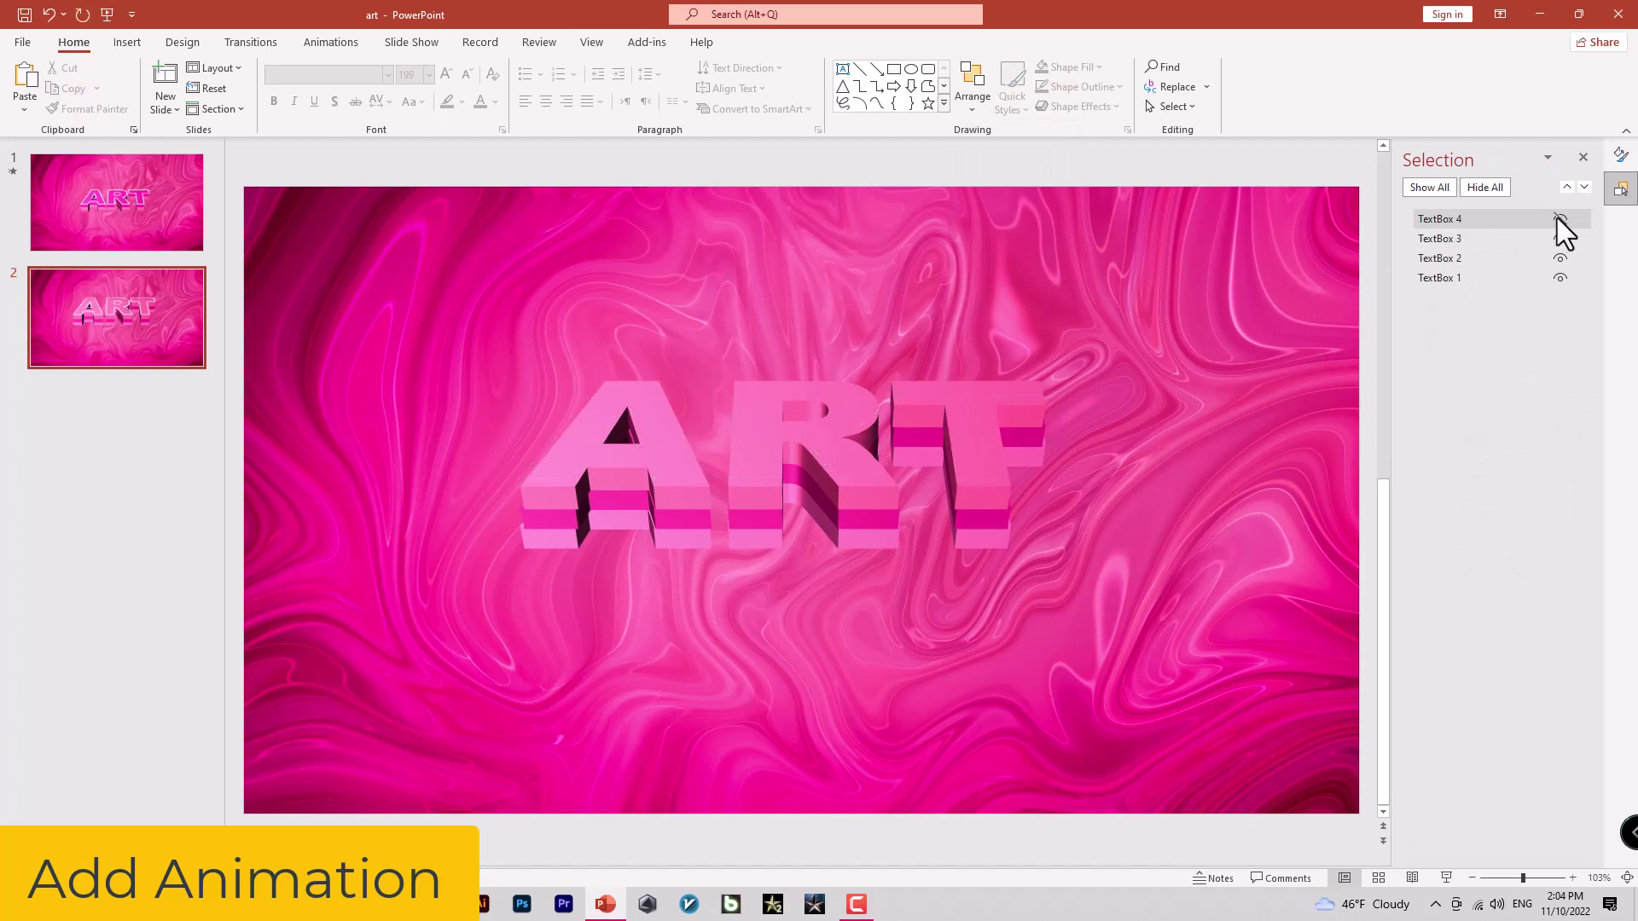
left_click(1559, 238)
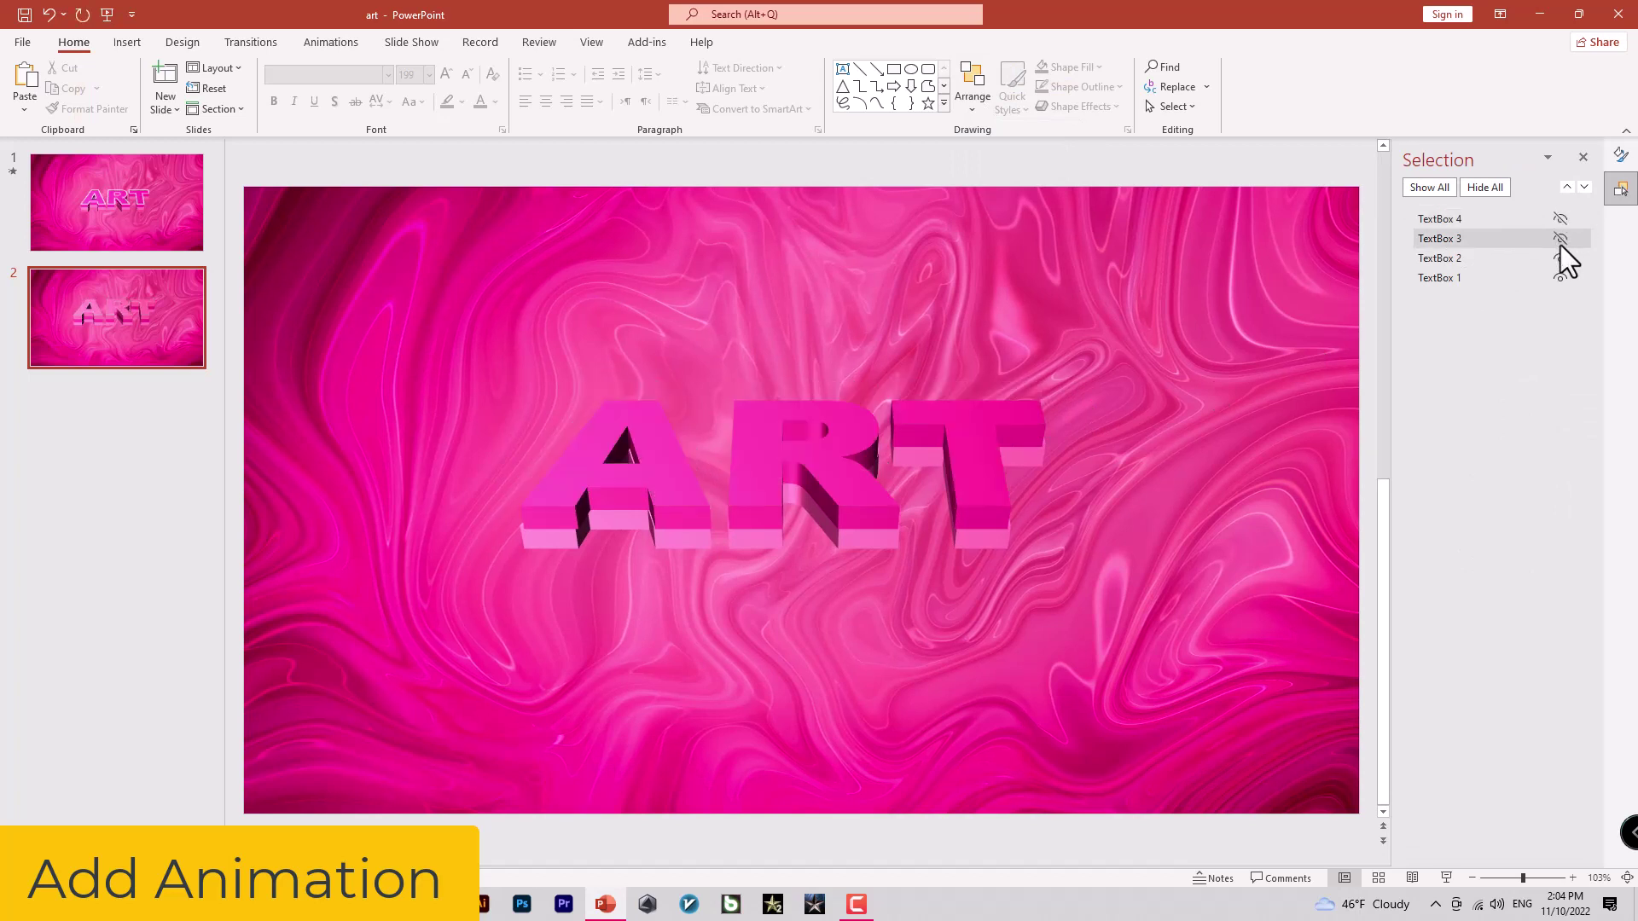
left_click(1560, 257)
left_click(714, 531)
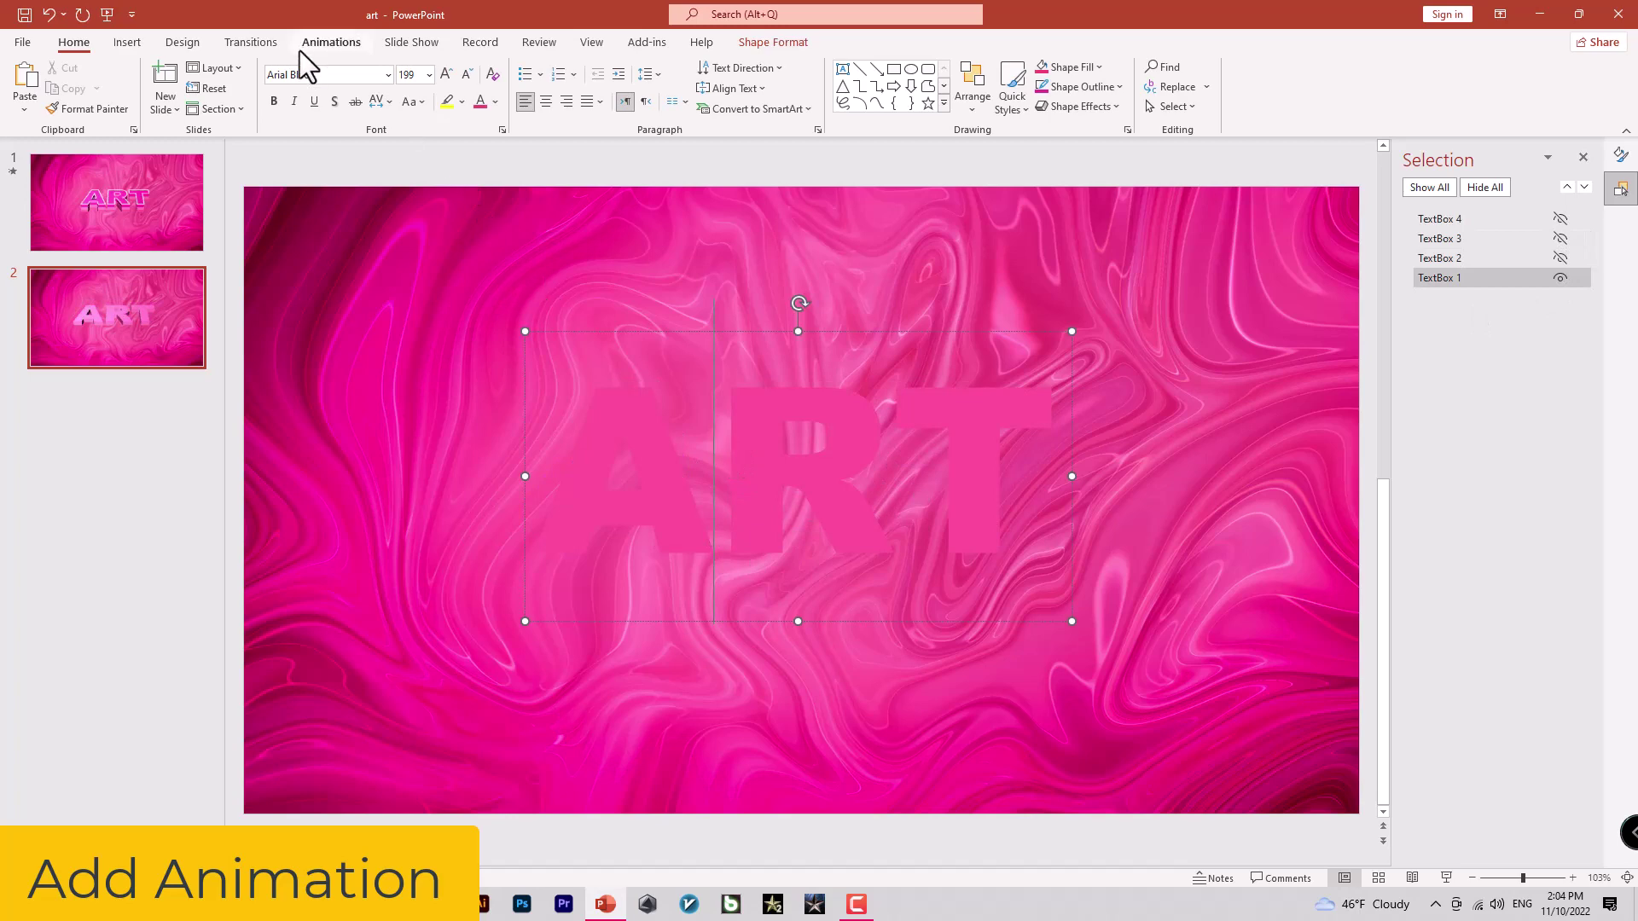
left_click(326, 43)
- Apply Appear to TextBox 1, then unhide and apply Appear to TextBoxes 2, 3 and 4
left_click(174, 80)
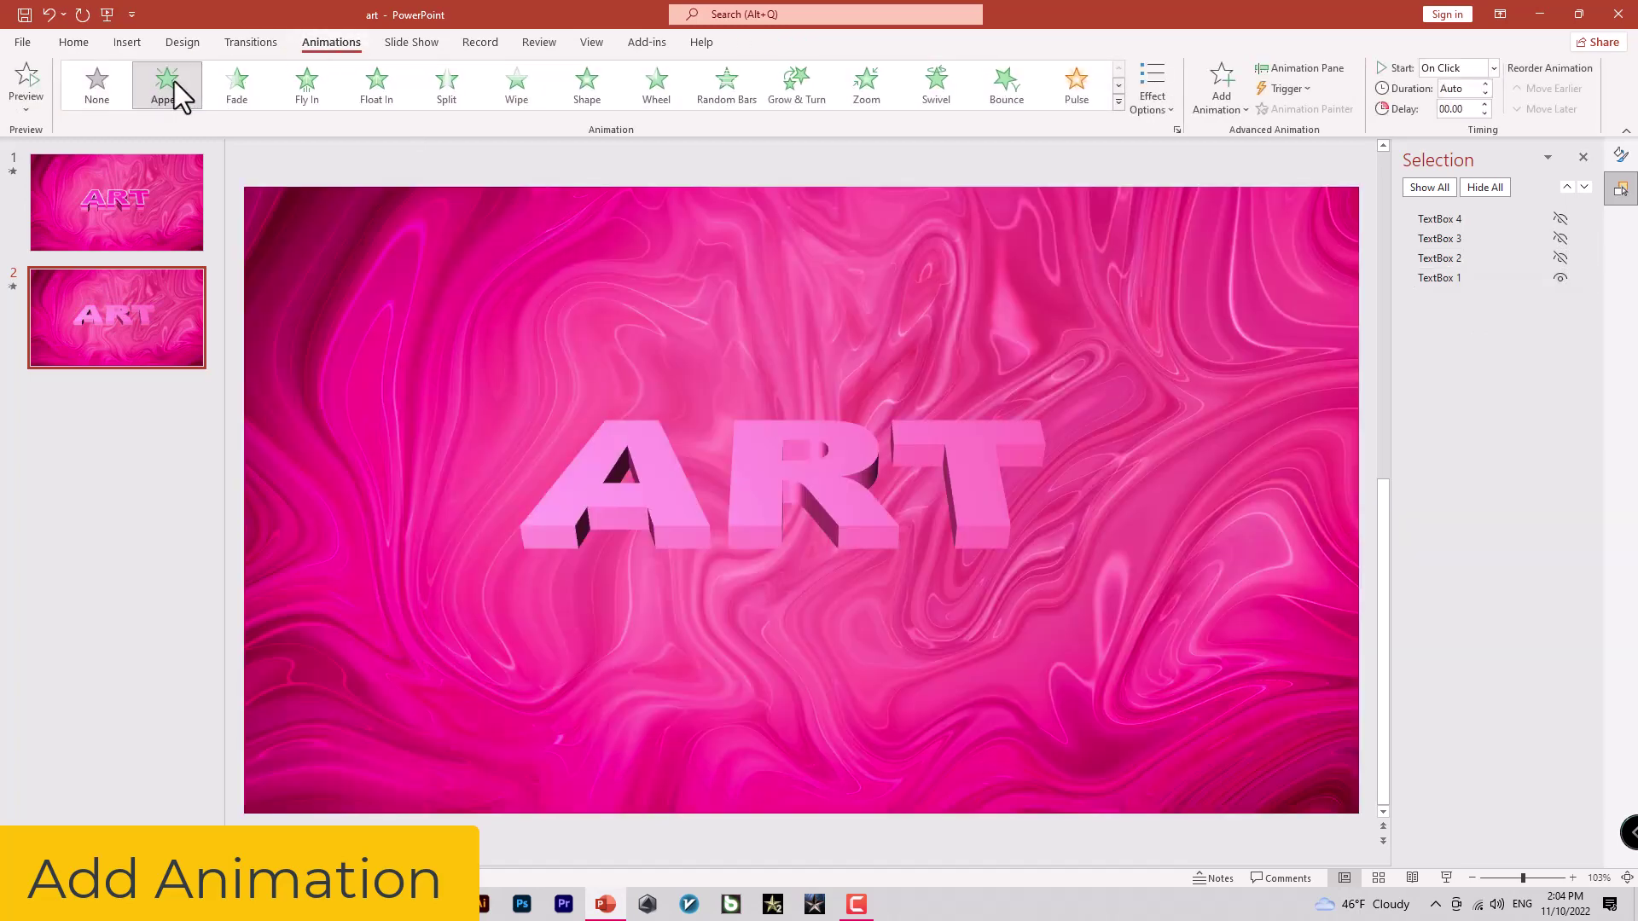
left_click(1501, 261)
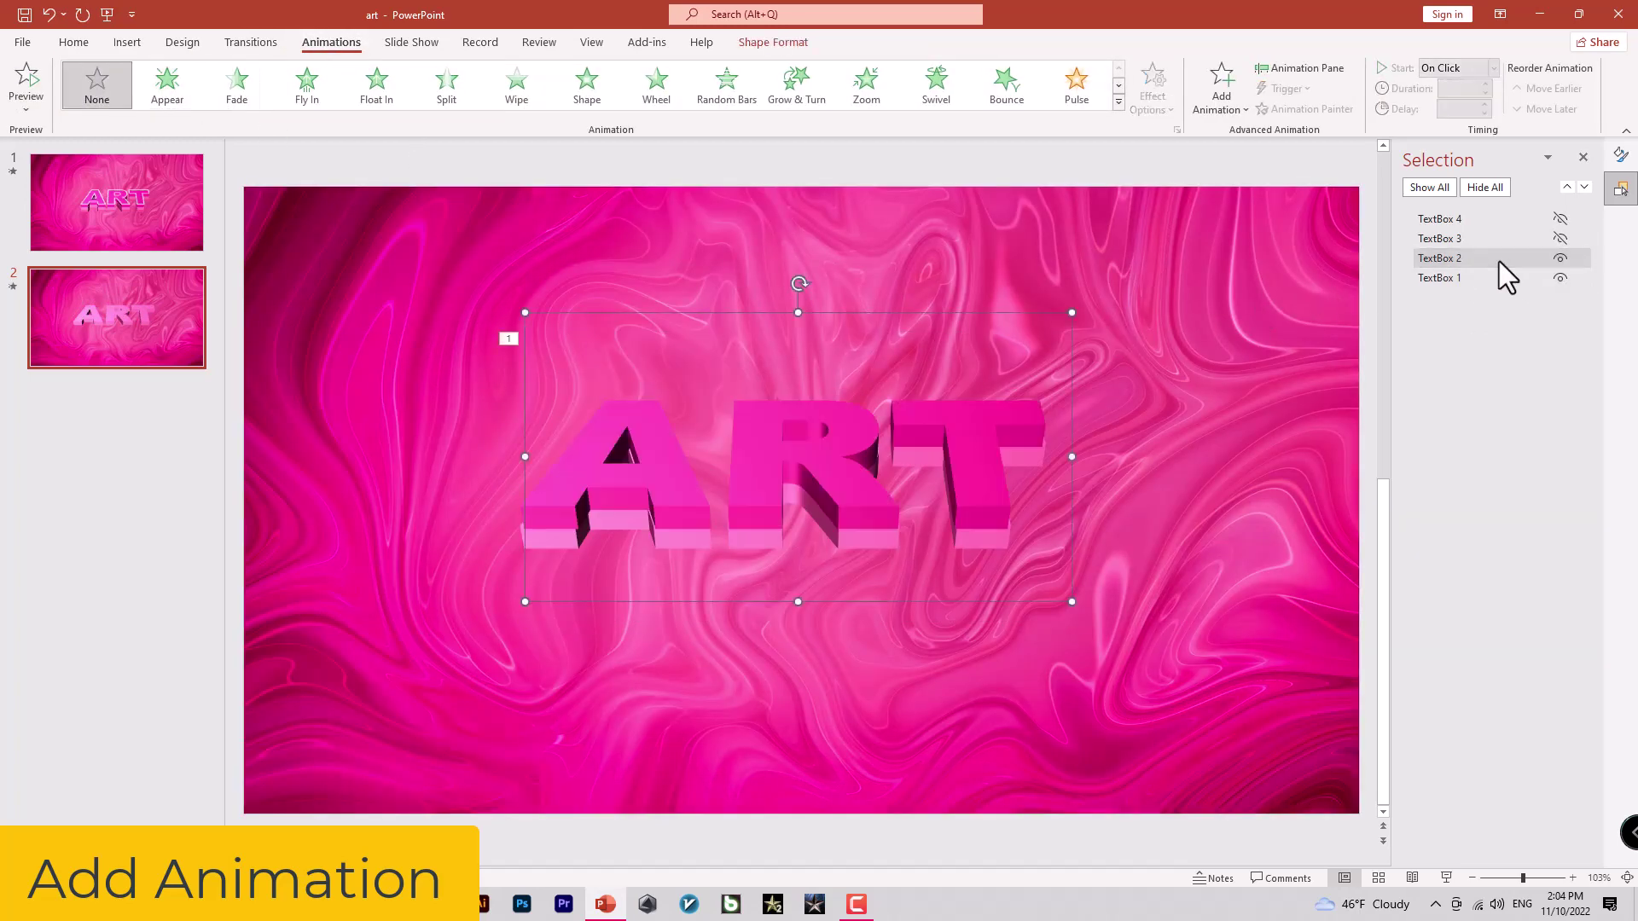
left_click(168, 89)
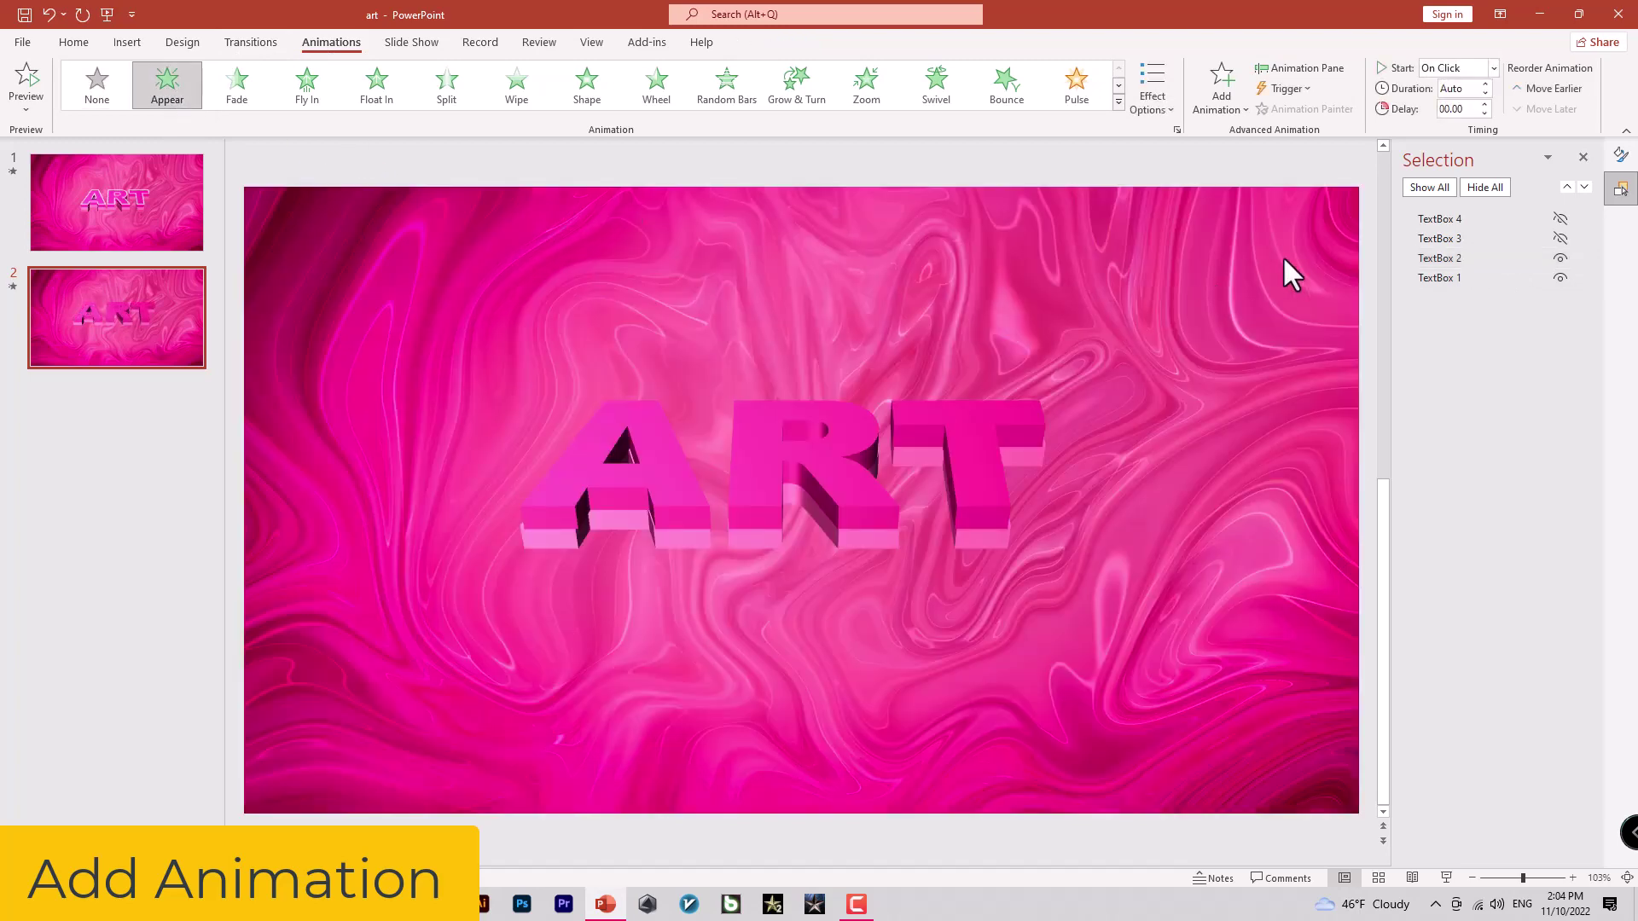
left_click(1503, 238)
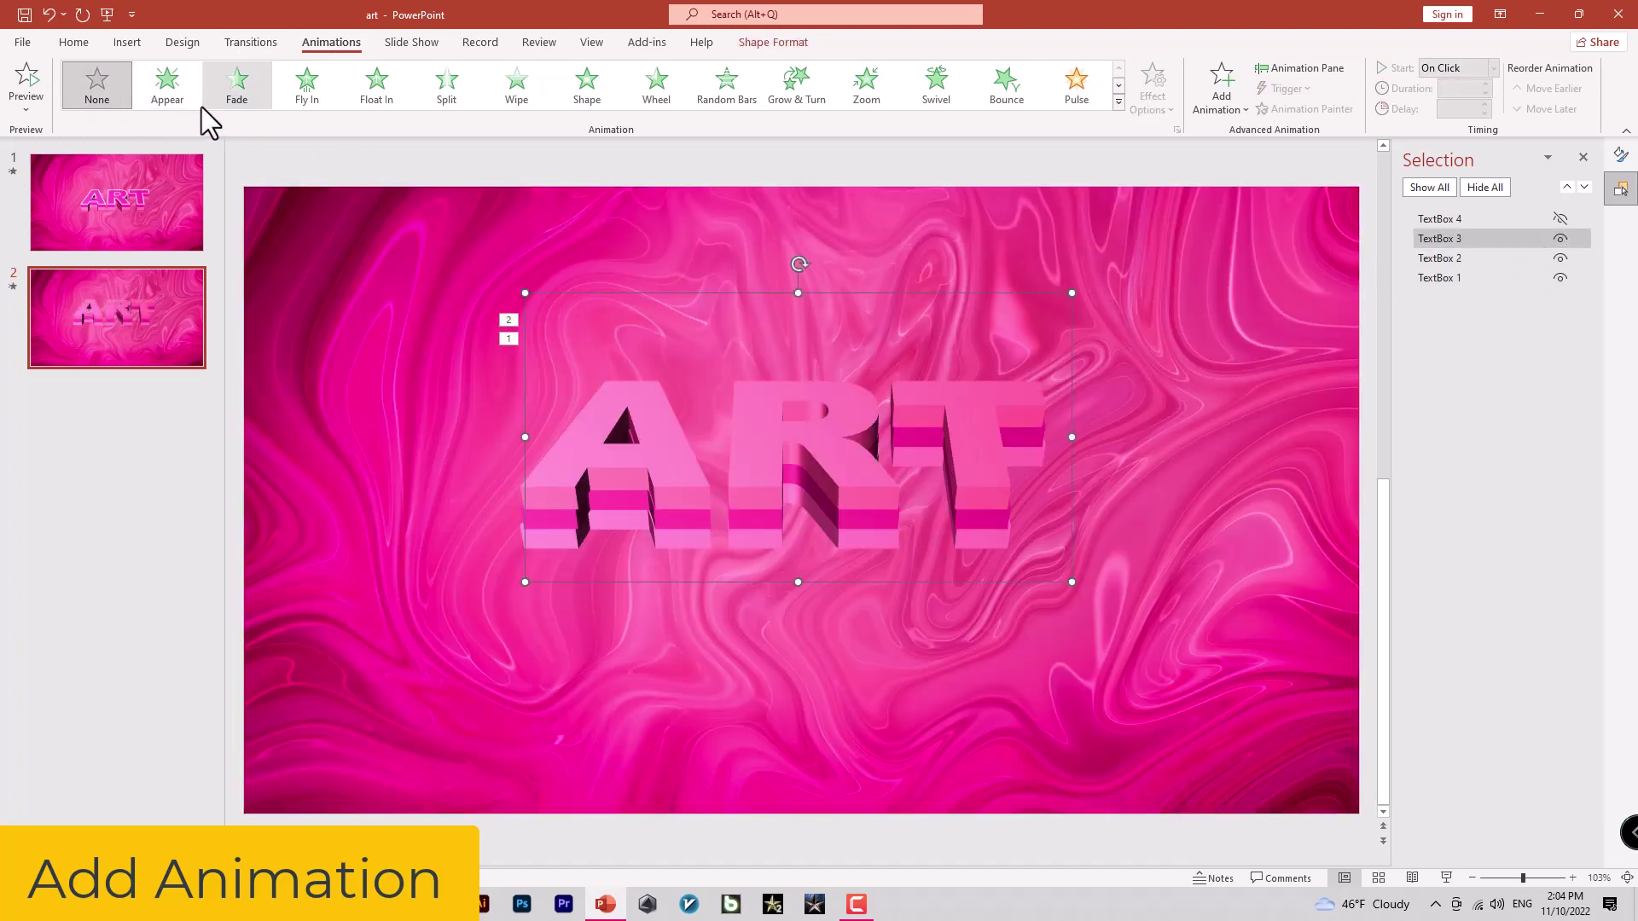
left_click(181, 92)
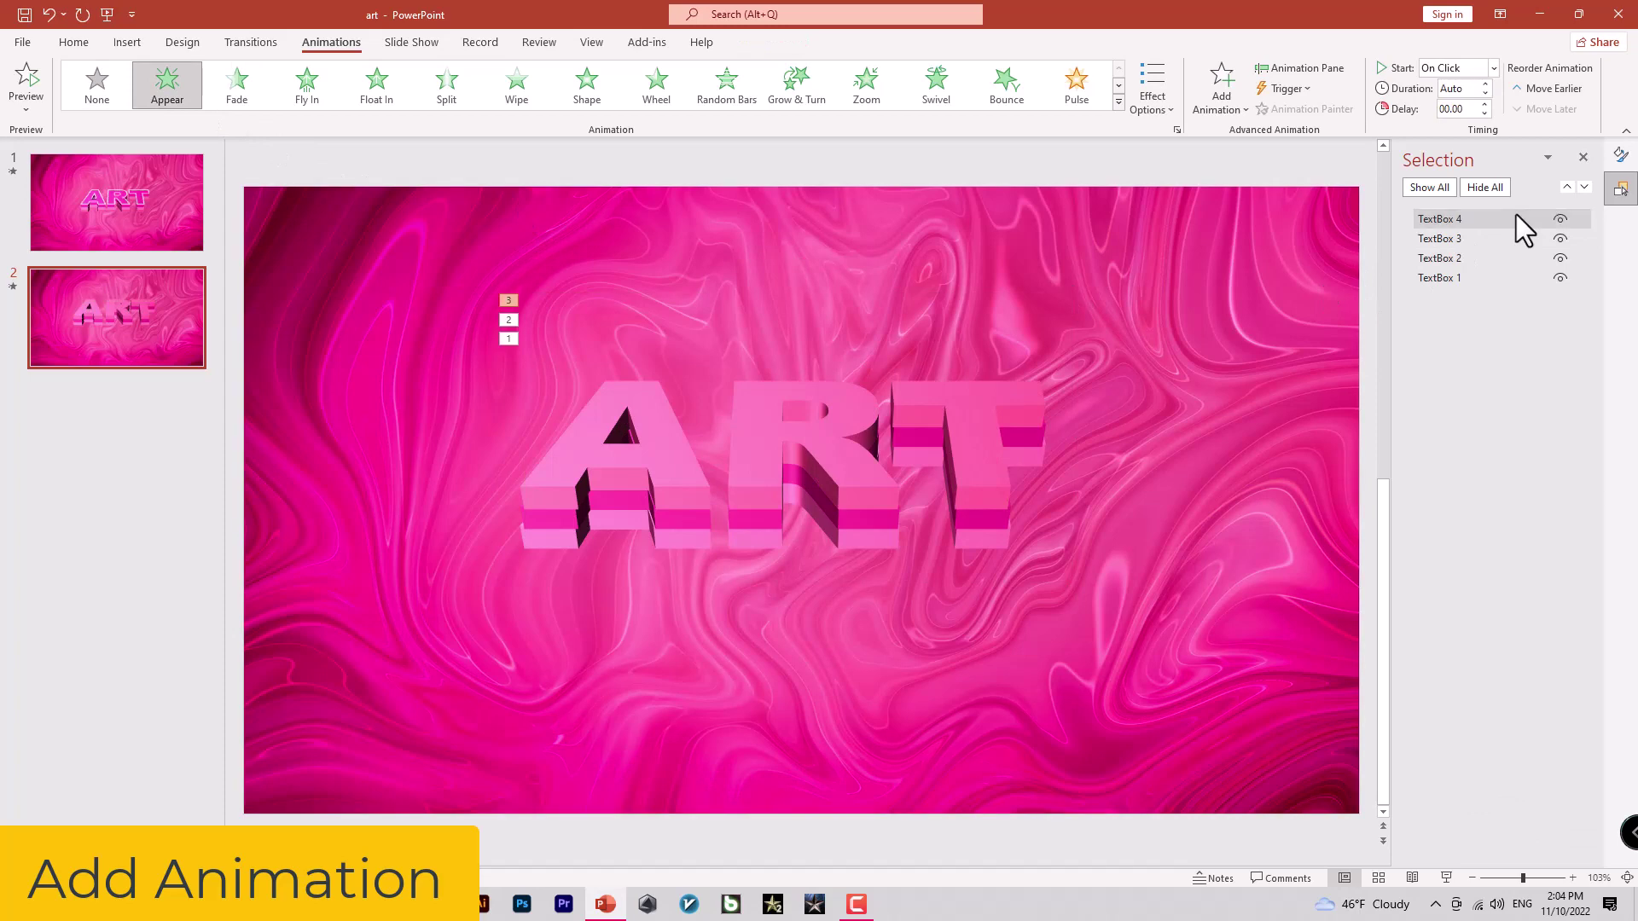
left_click(1516, 215)
left_click(178, 92)
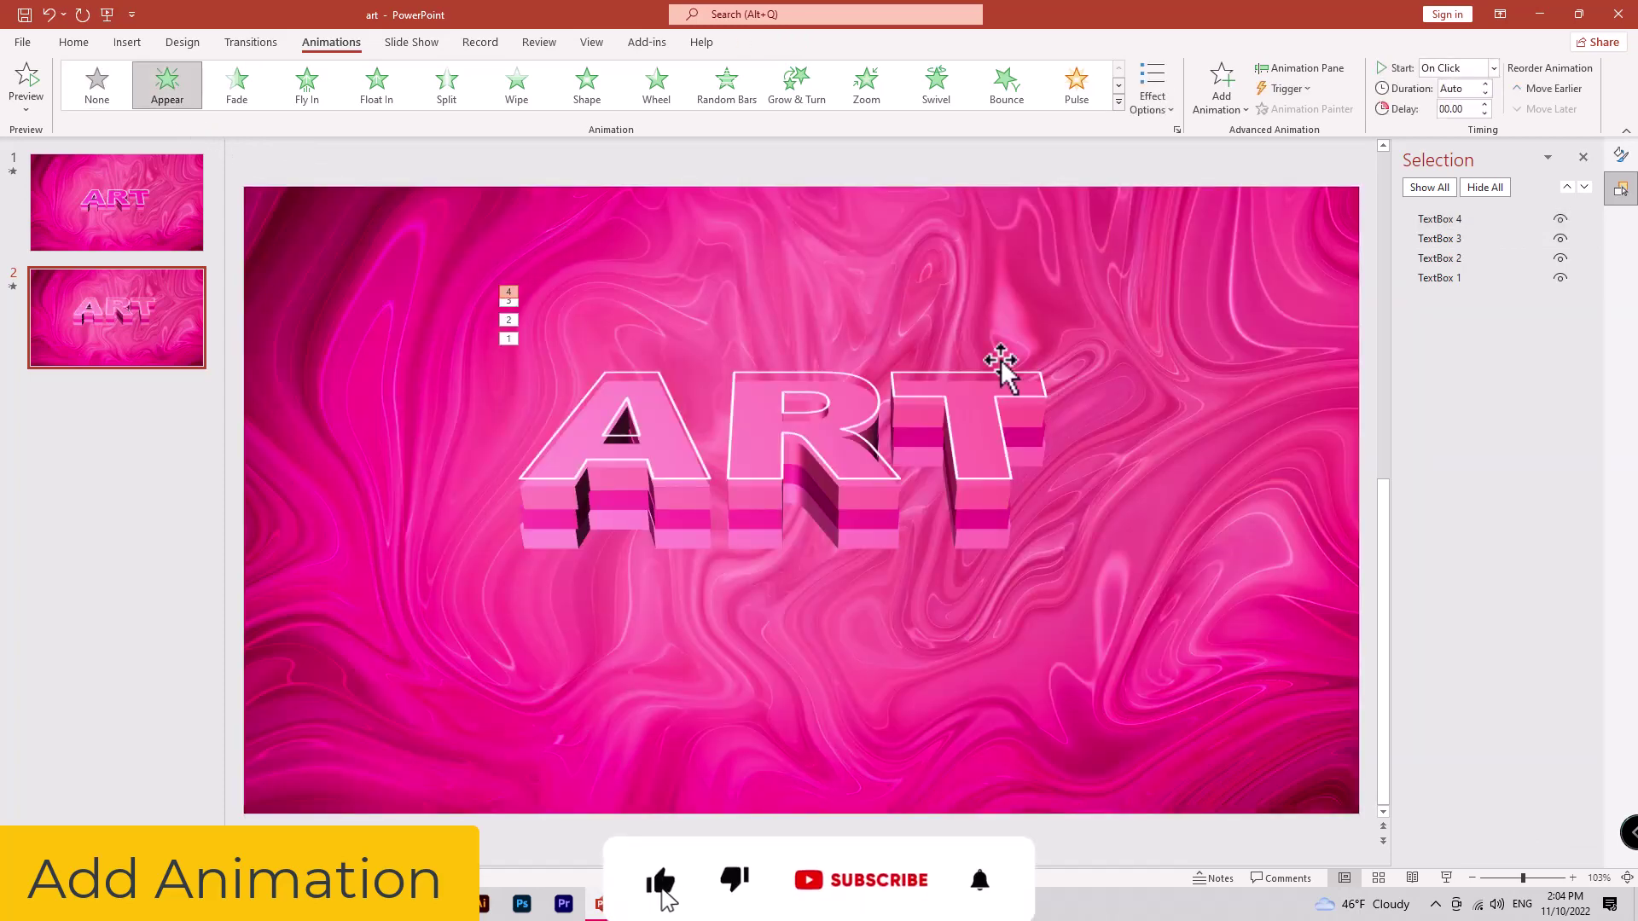
left_click(1445, 222)
- Add Disappear exit animations to the top ART layer (TextBox 4) and TextBox 3
left_click(1224, 95)
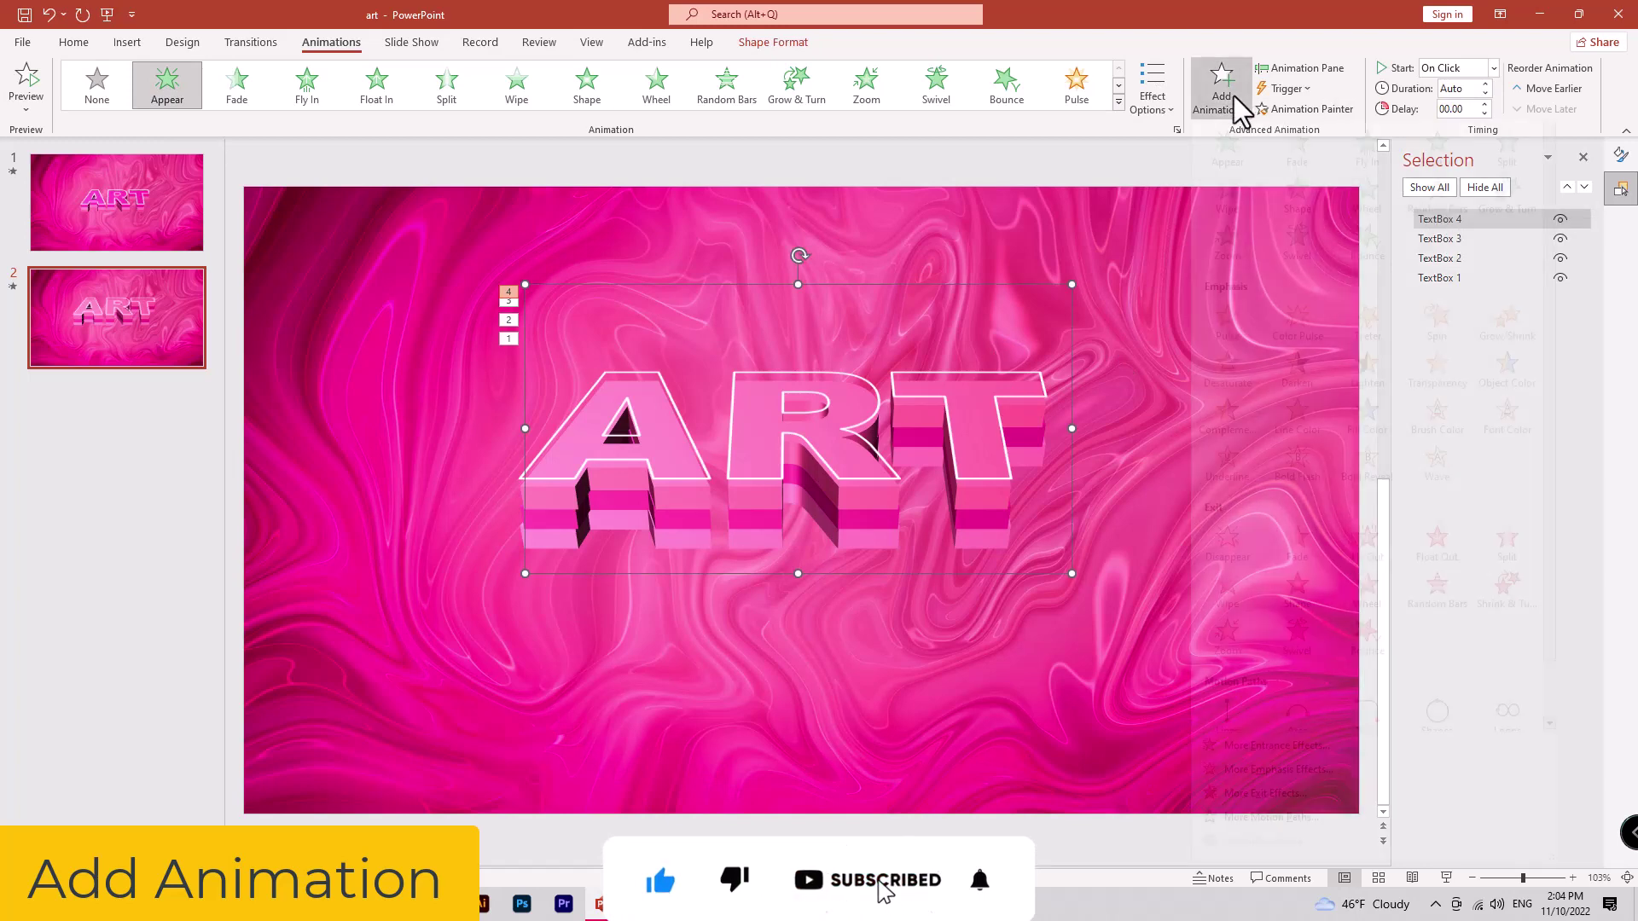
left_click(1229, 563)
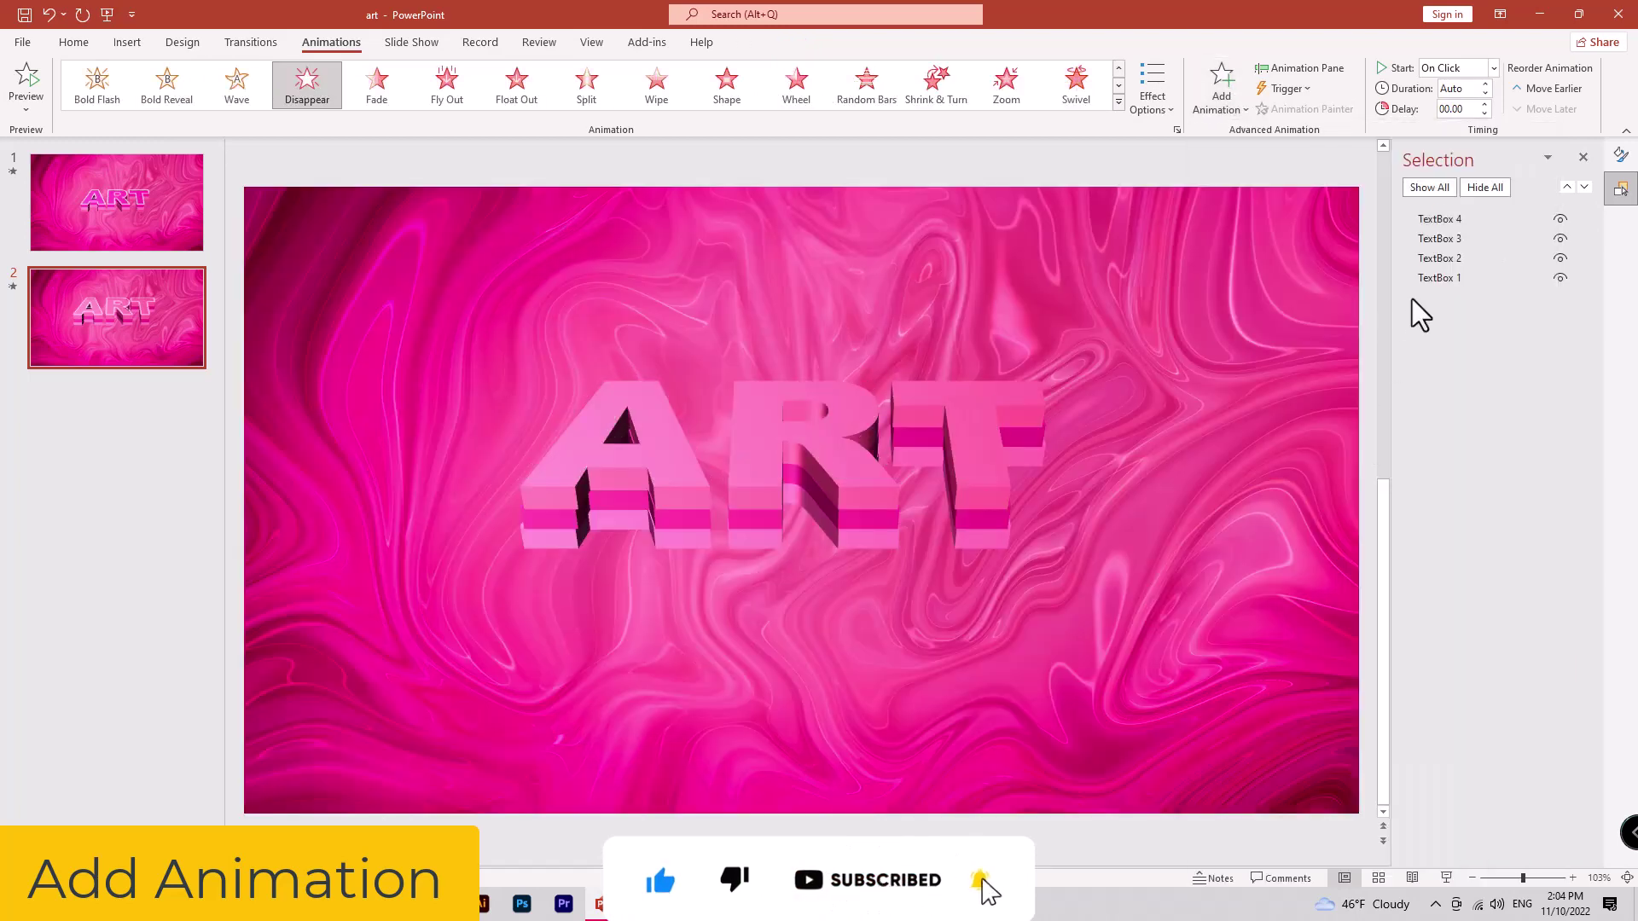
left_click(1445, 243)
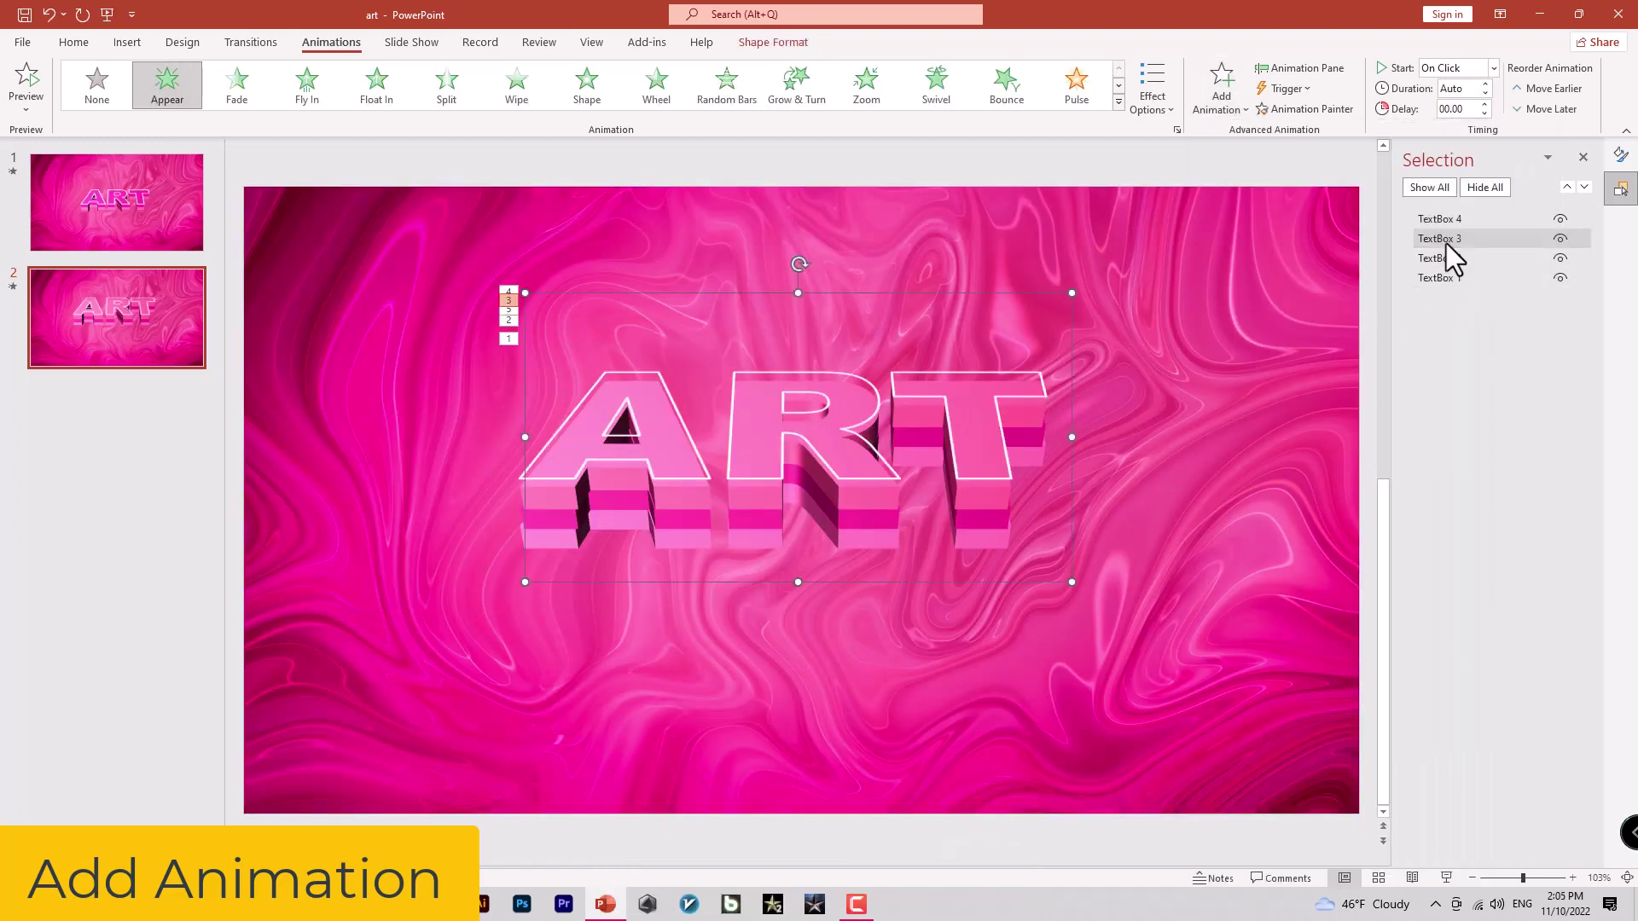
left_click(1225, 106)
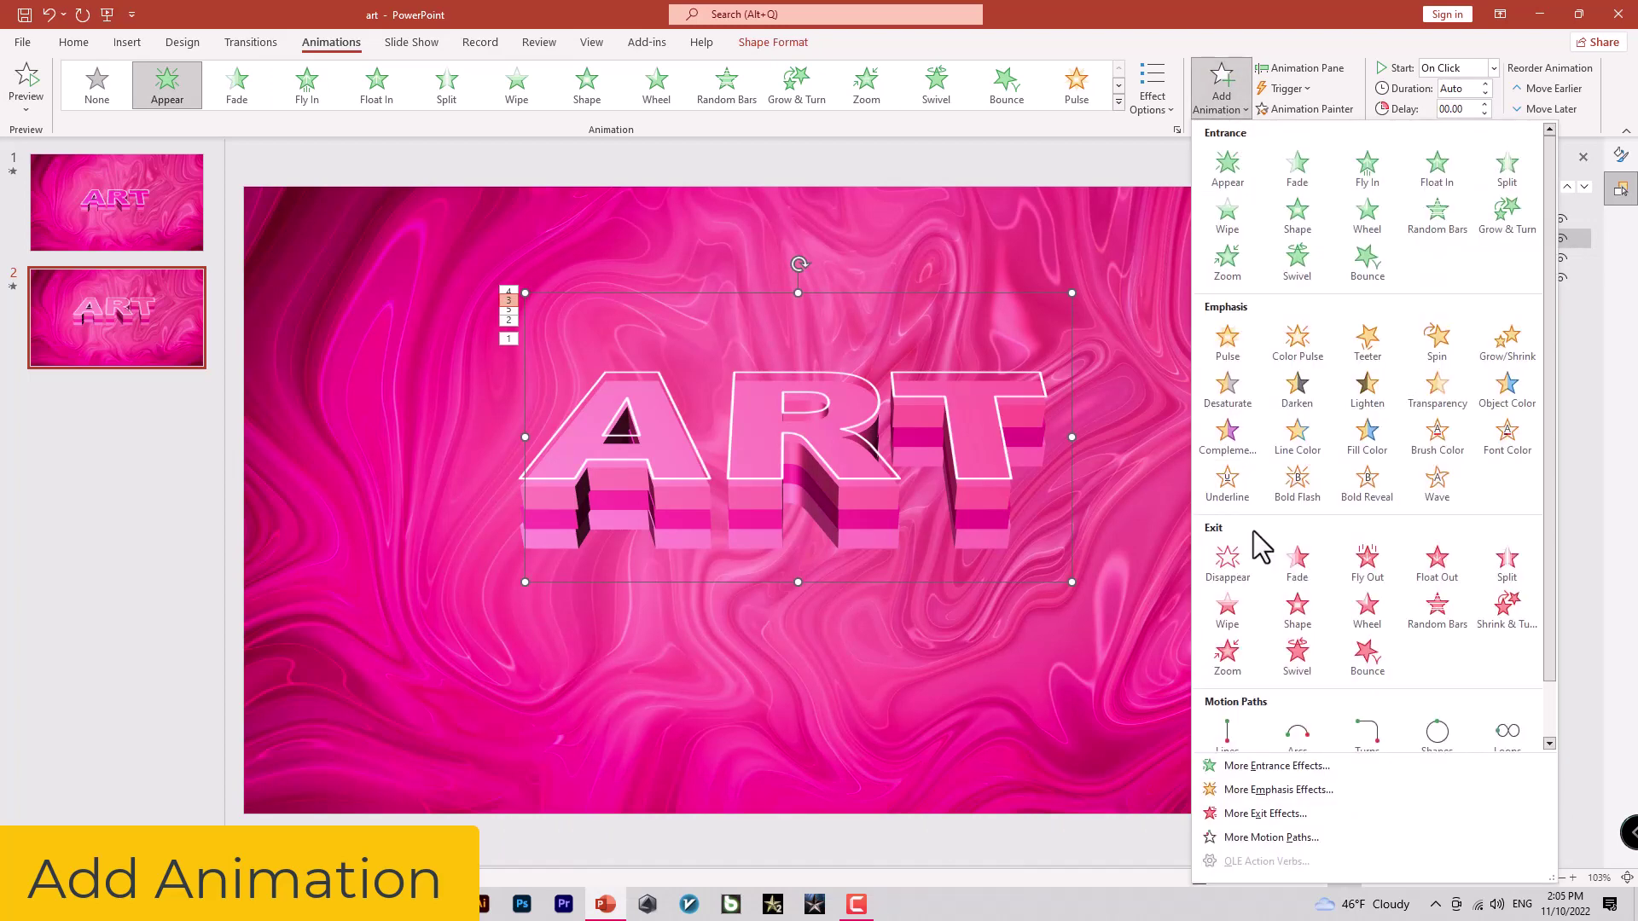
left_click(1229, 563)
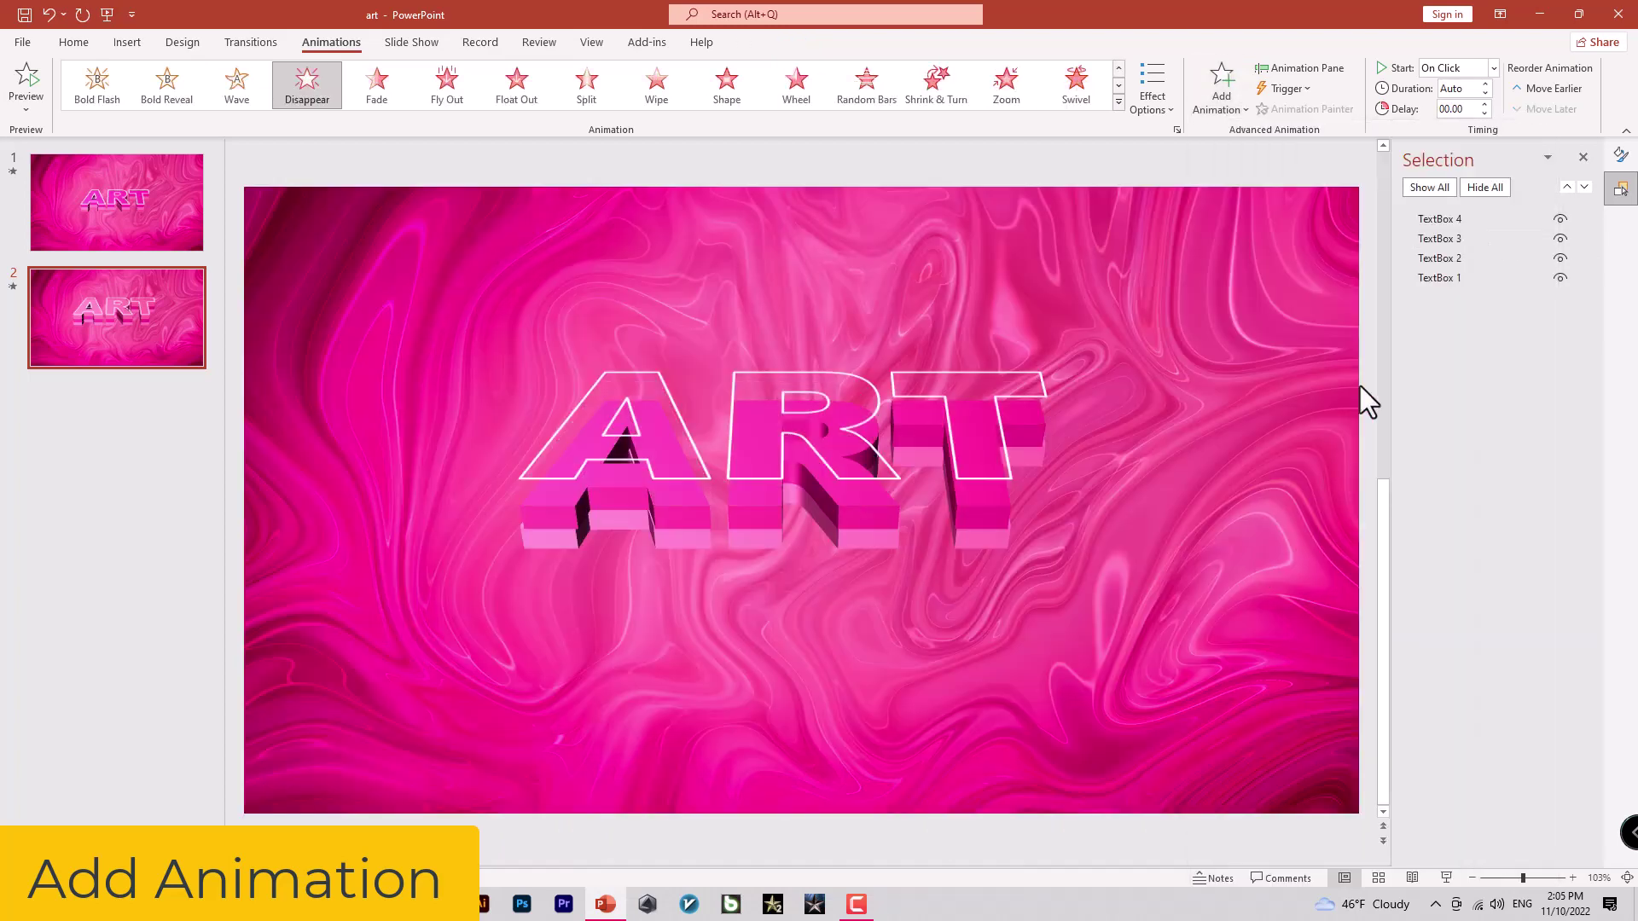
- Add Disappear exits to TextBox 2 and TextBox 1, then display all eight animations in the Animation Pane
left_click(1431, 259)
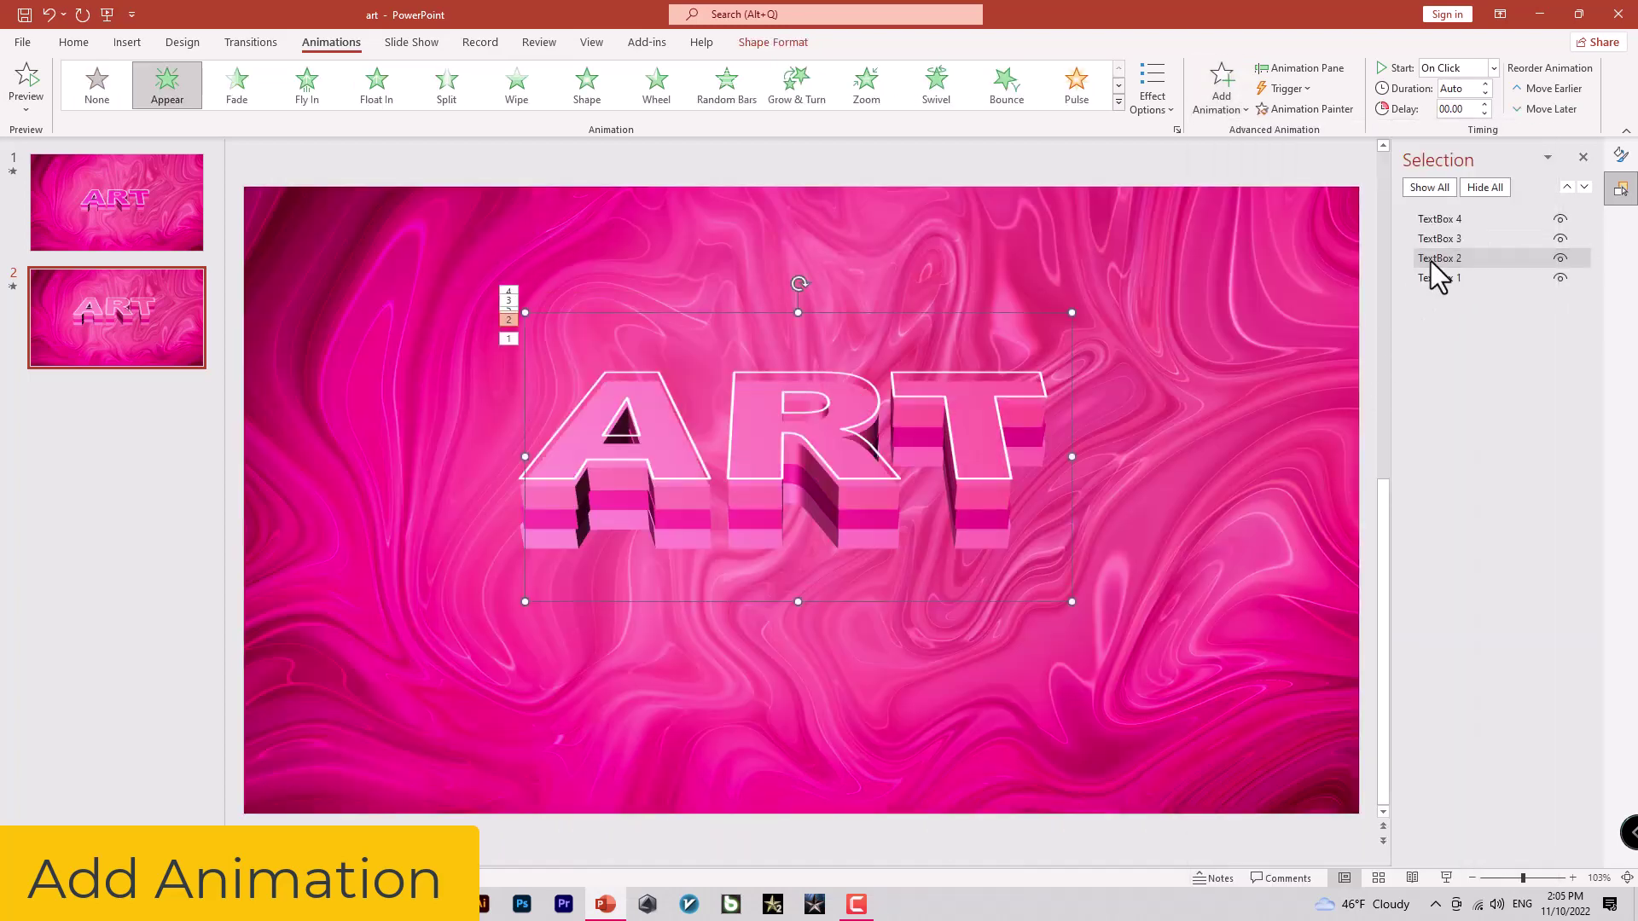
left_click(1226, 109)
left_click(1231, 574)
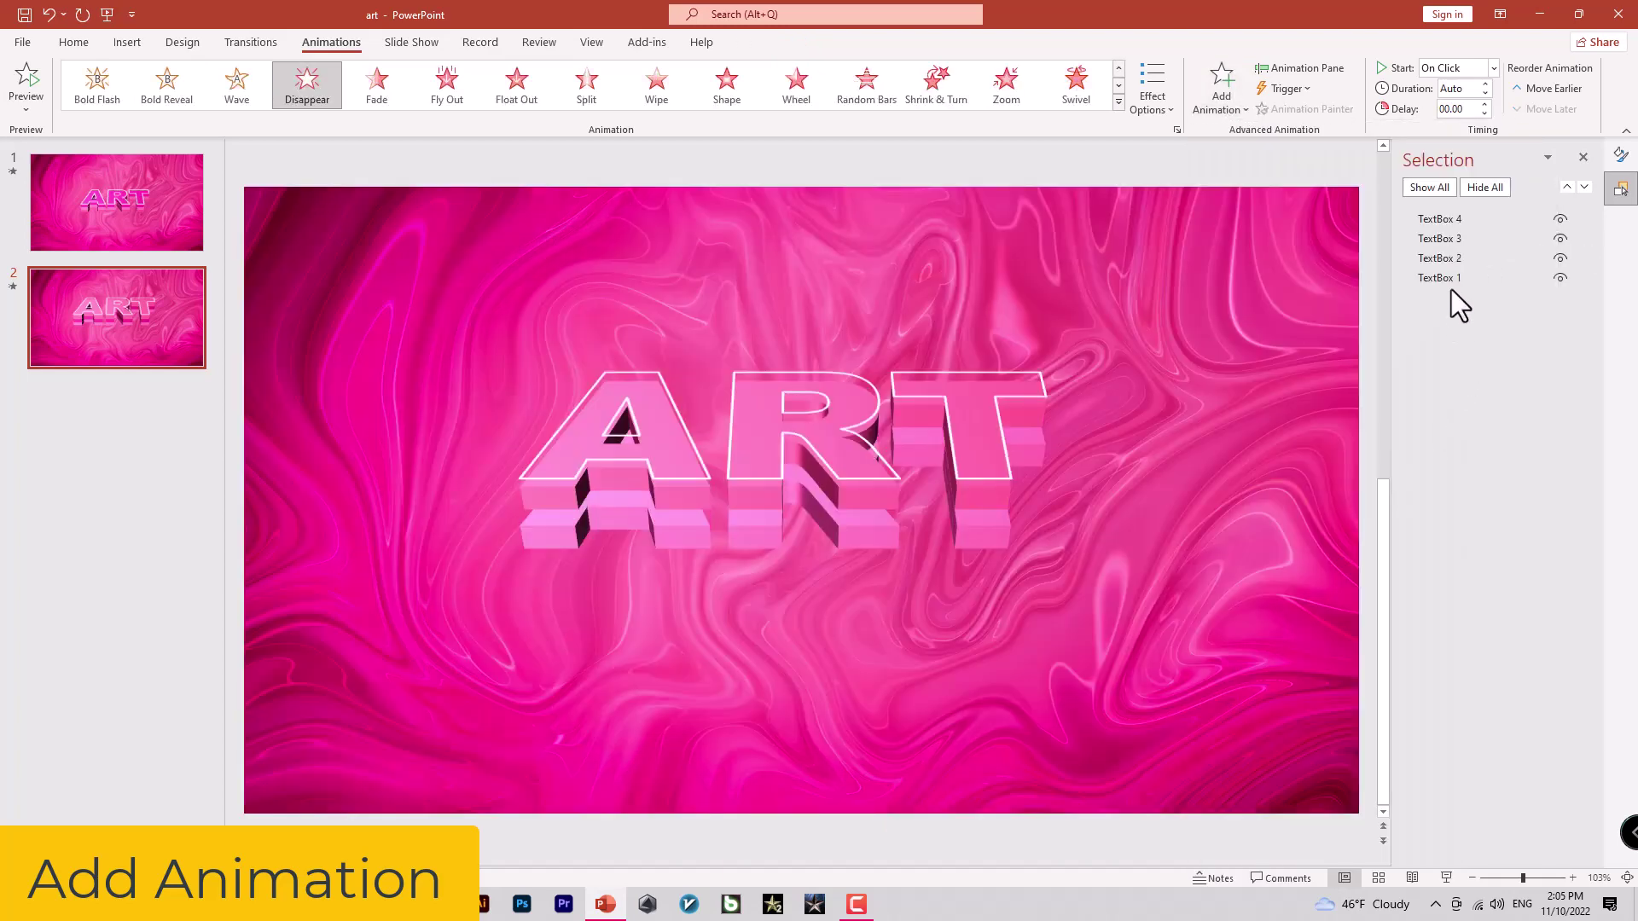
left_click(1451, 278)
left_click(1233, 109)
left_click(1228, 563)
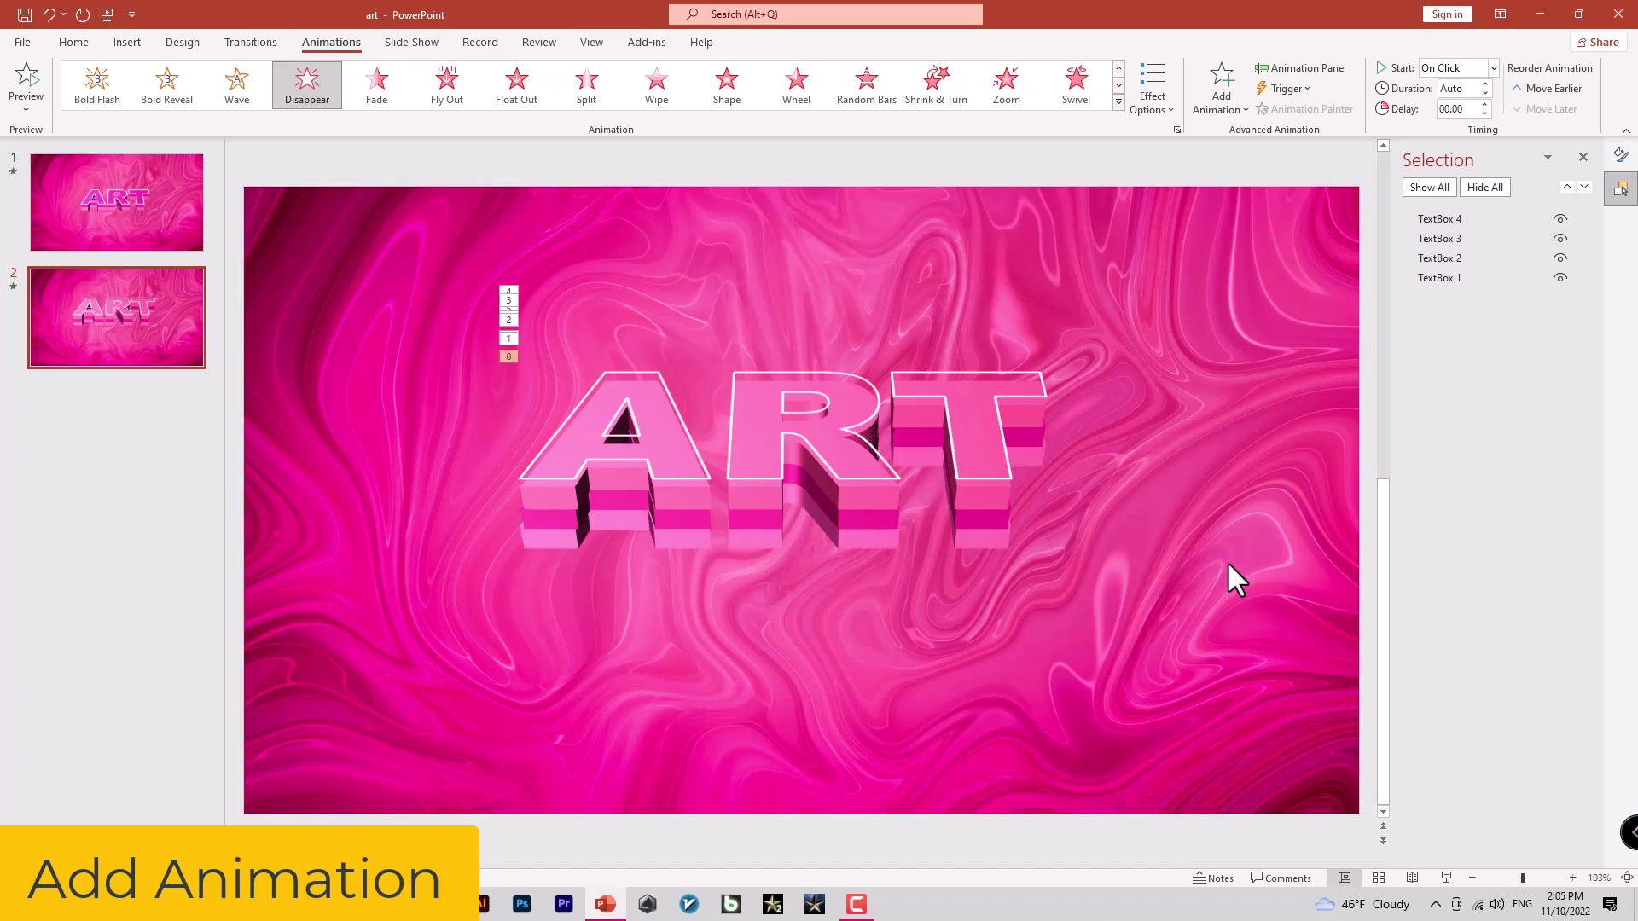
left_click(1287, 68)
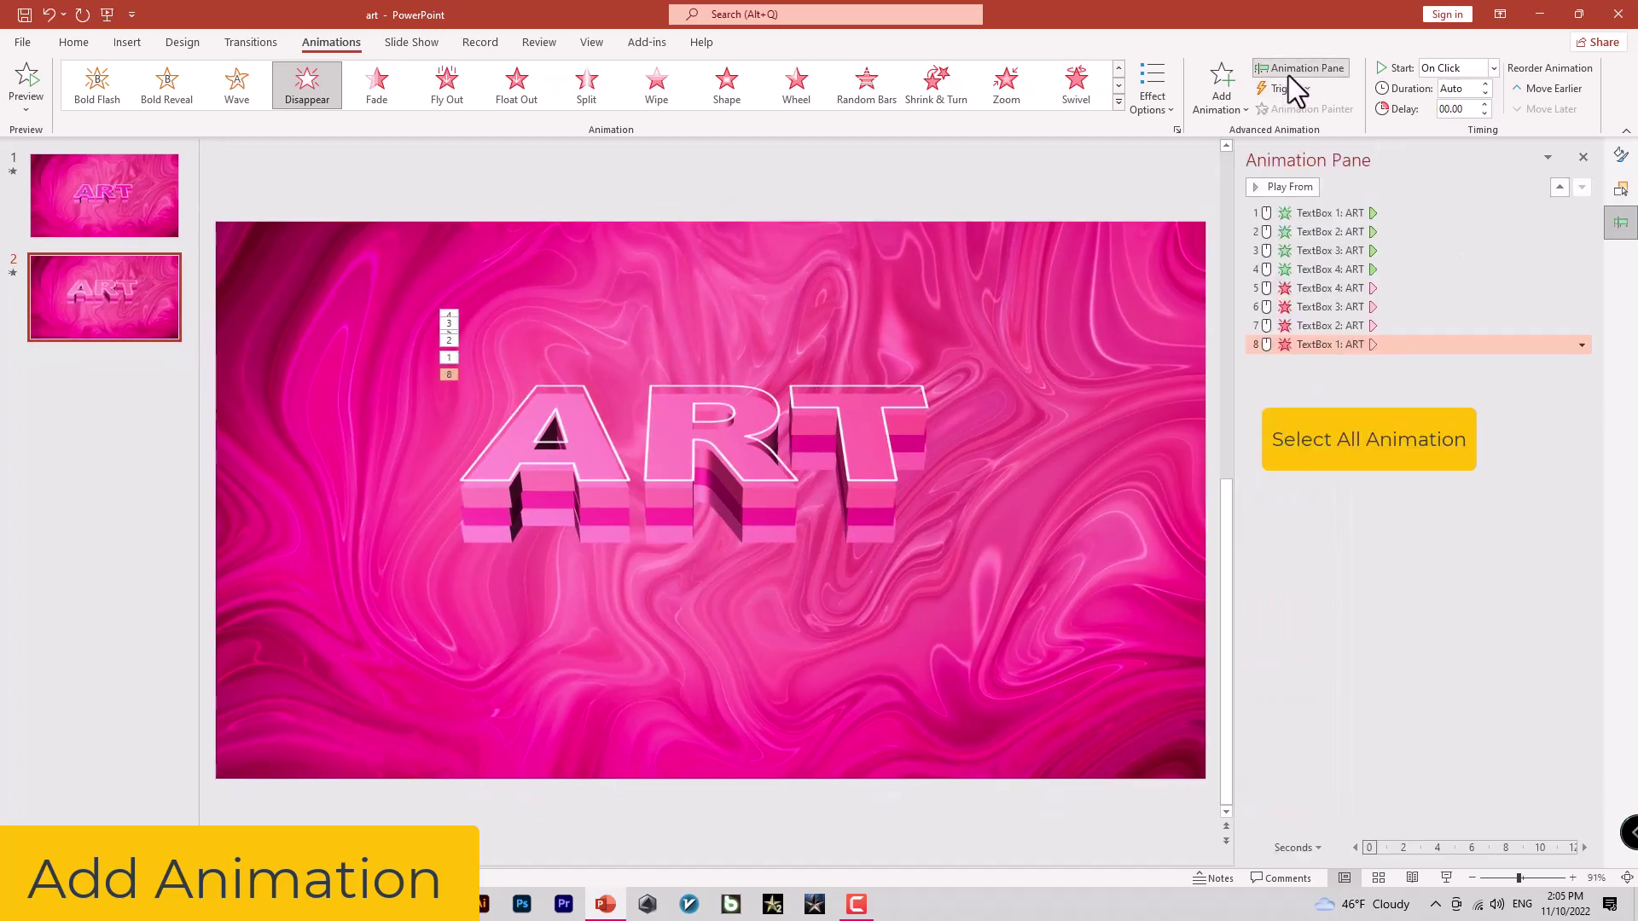
- Set all eight ART animations to start After Previous
key("ctrl+a")
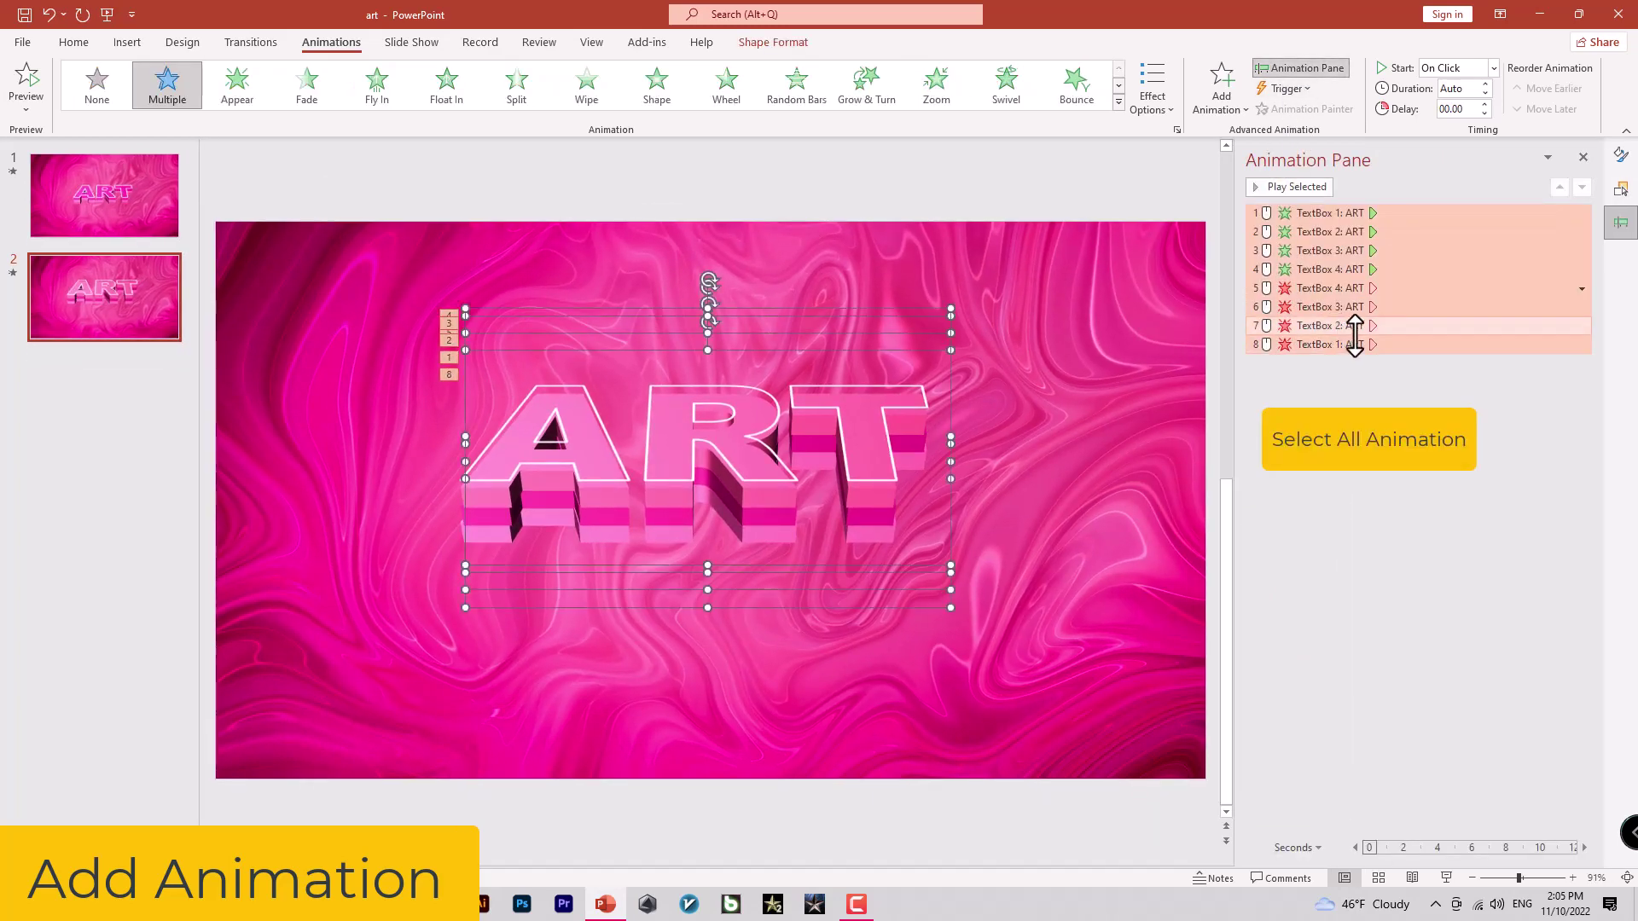
left_click(1494, 68)
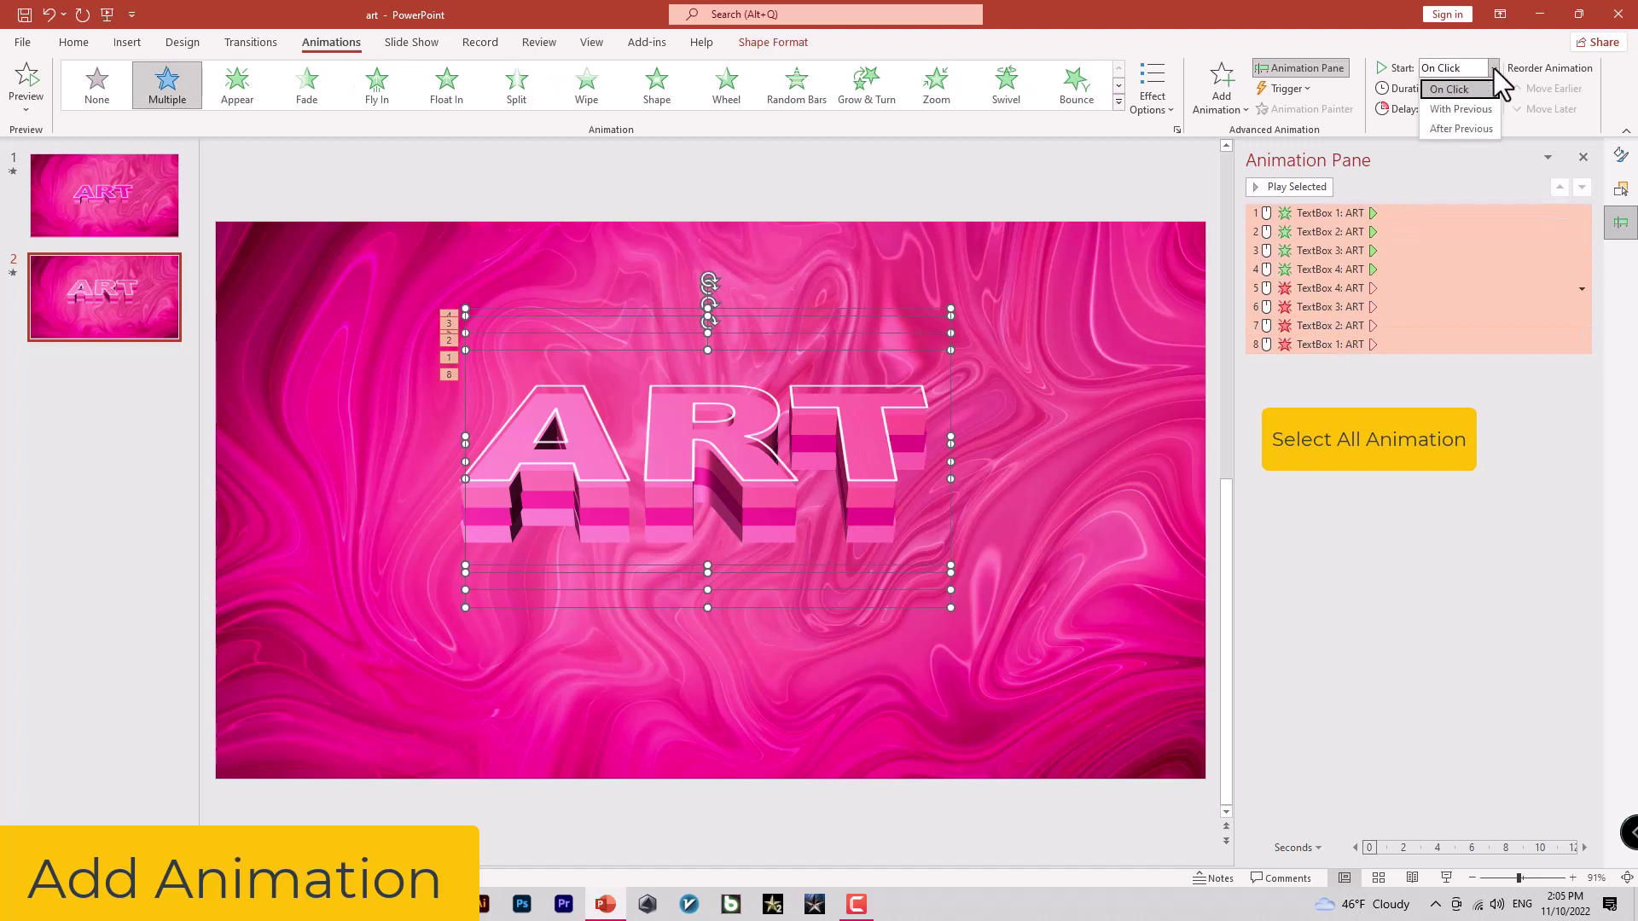
left_click(1461, 129)
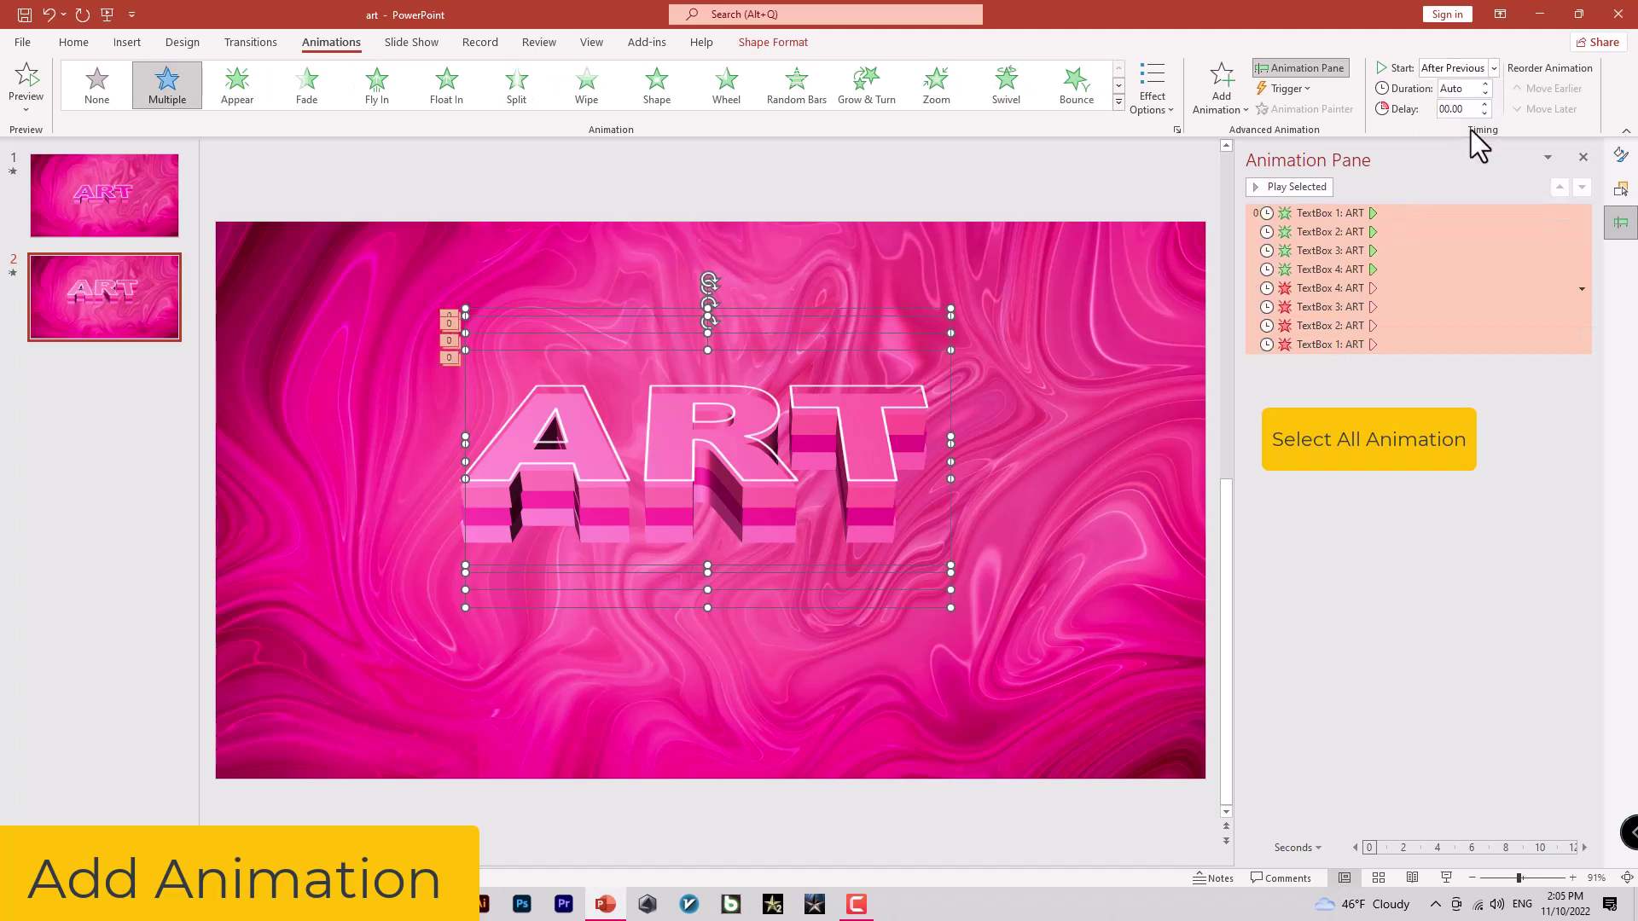
- Give animations 2 through 8 a 00.25-second delay
left_click(1331, 252)
left_click(1336, 231)
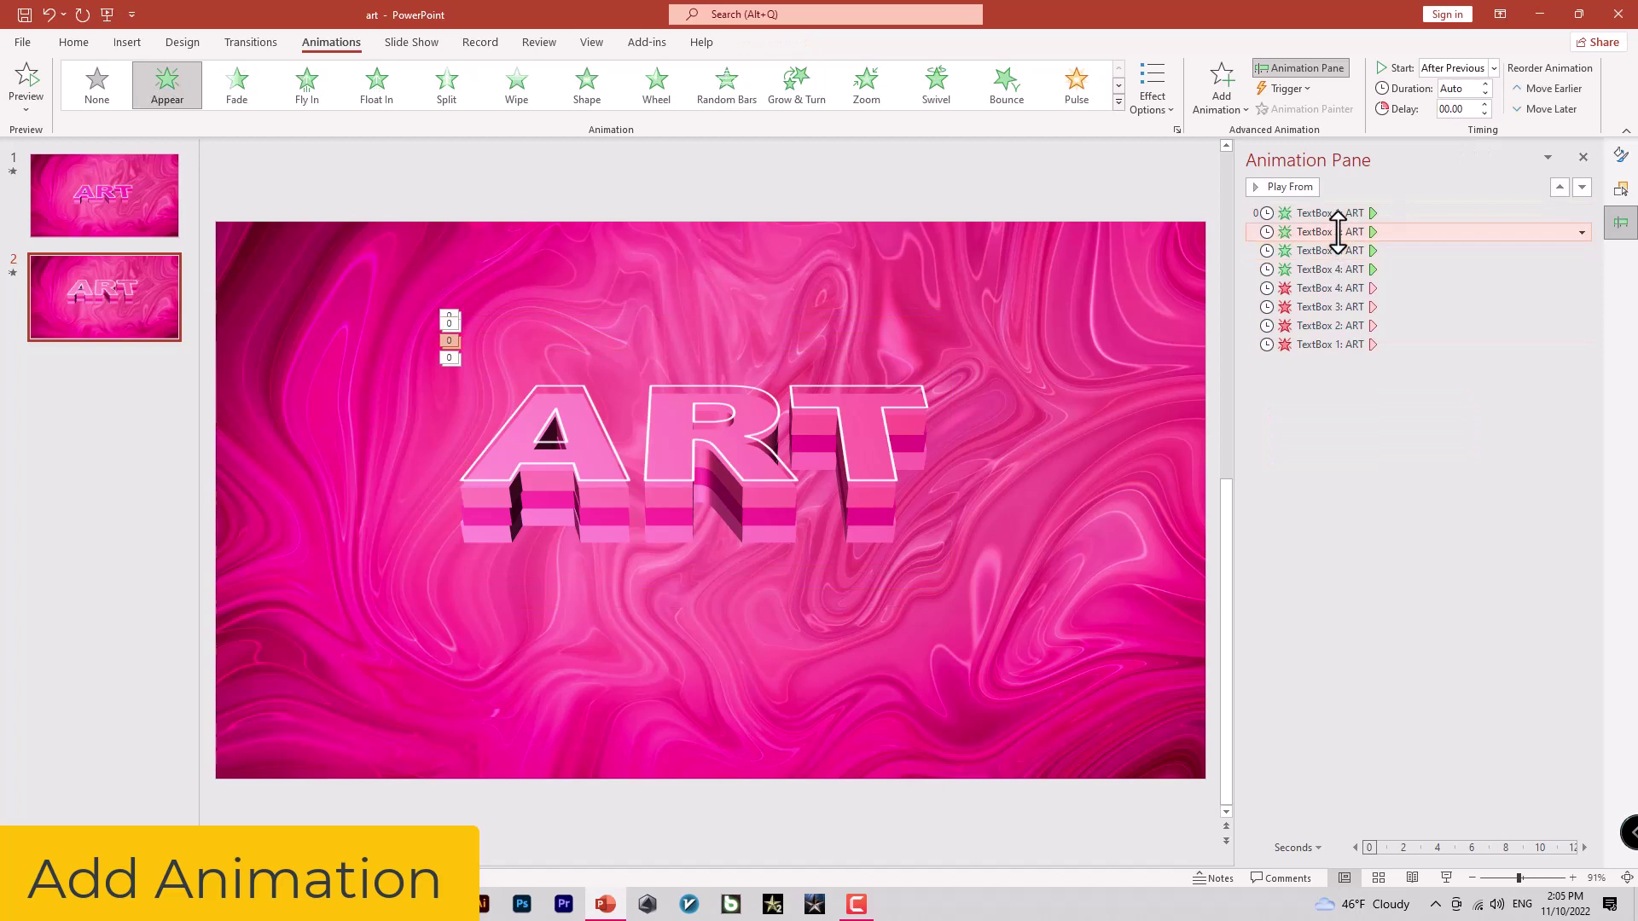
left_click(1335, 343, "shift")
left_click(1484, 102)
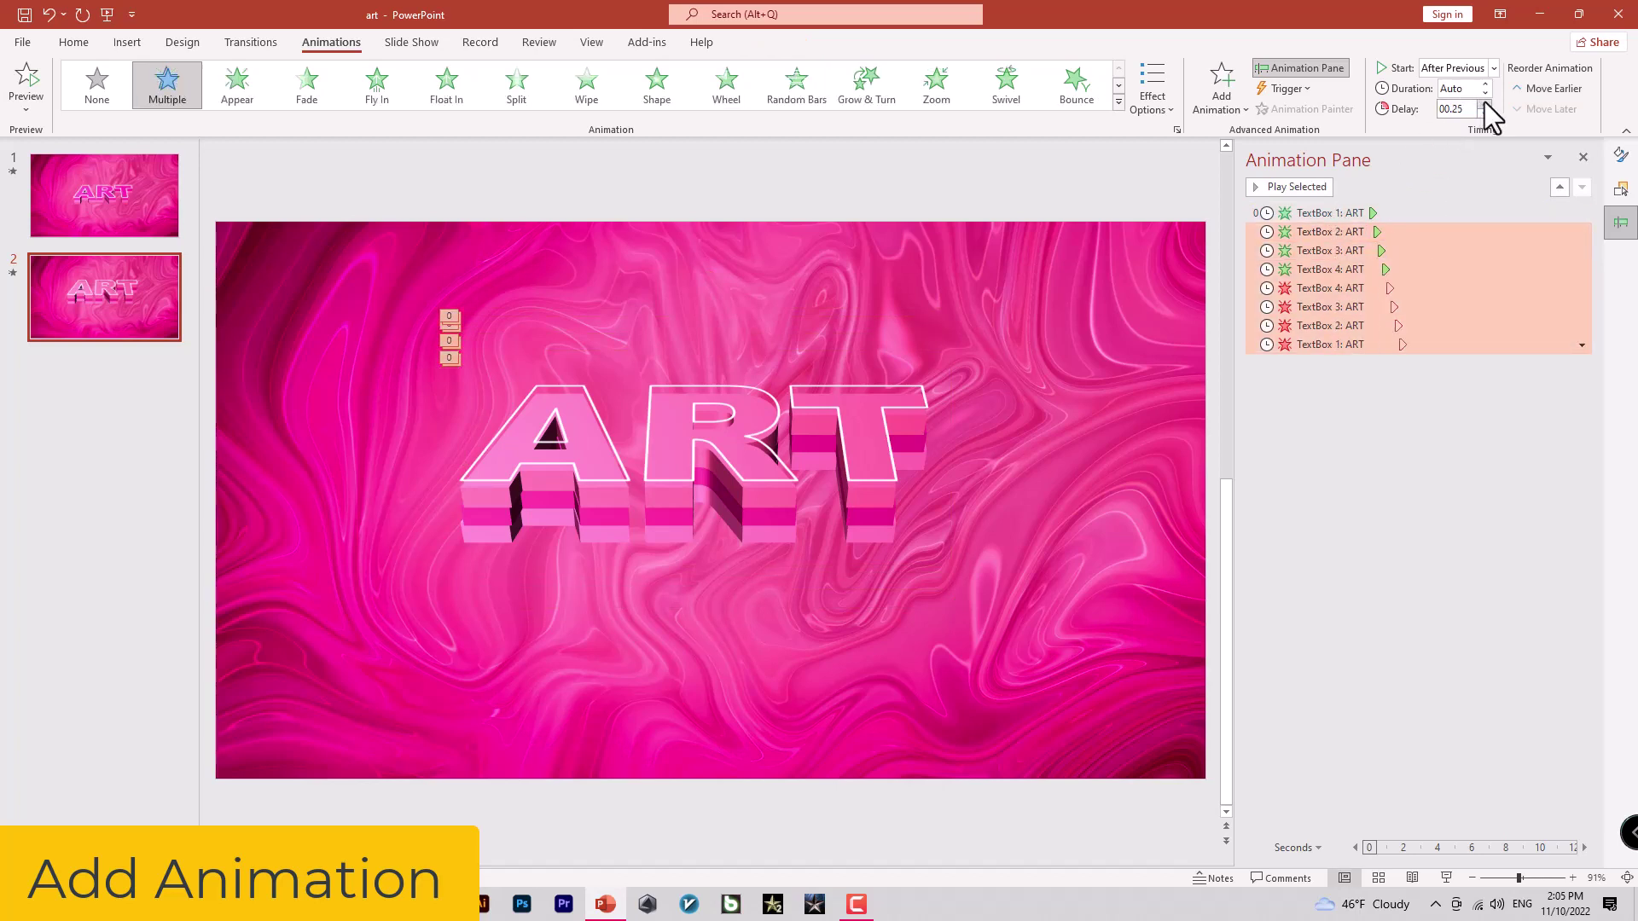
left_click(1423, 465)
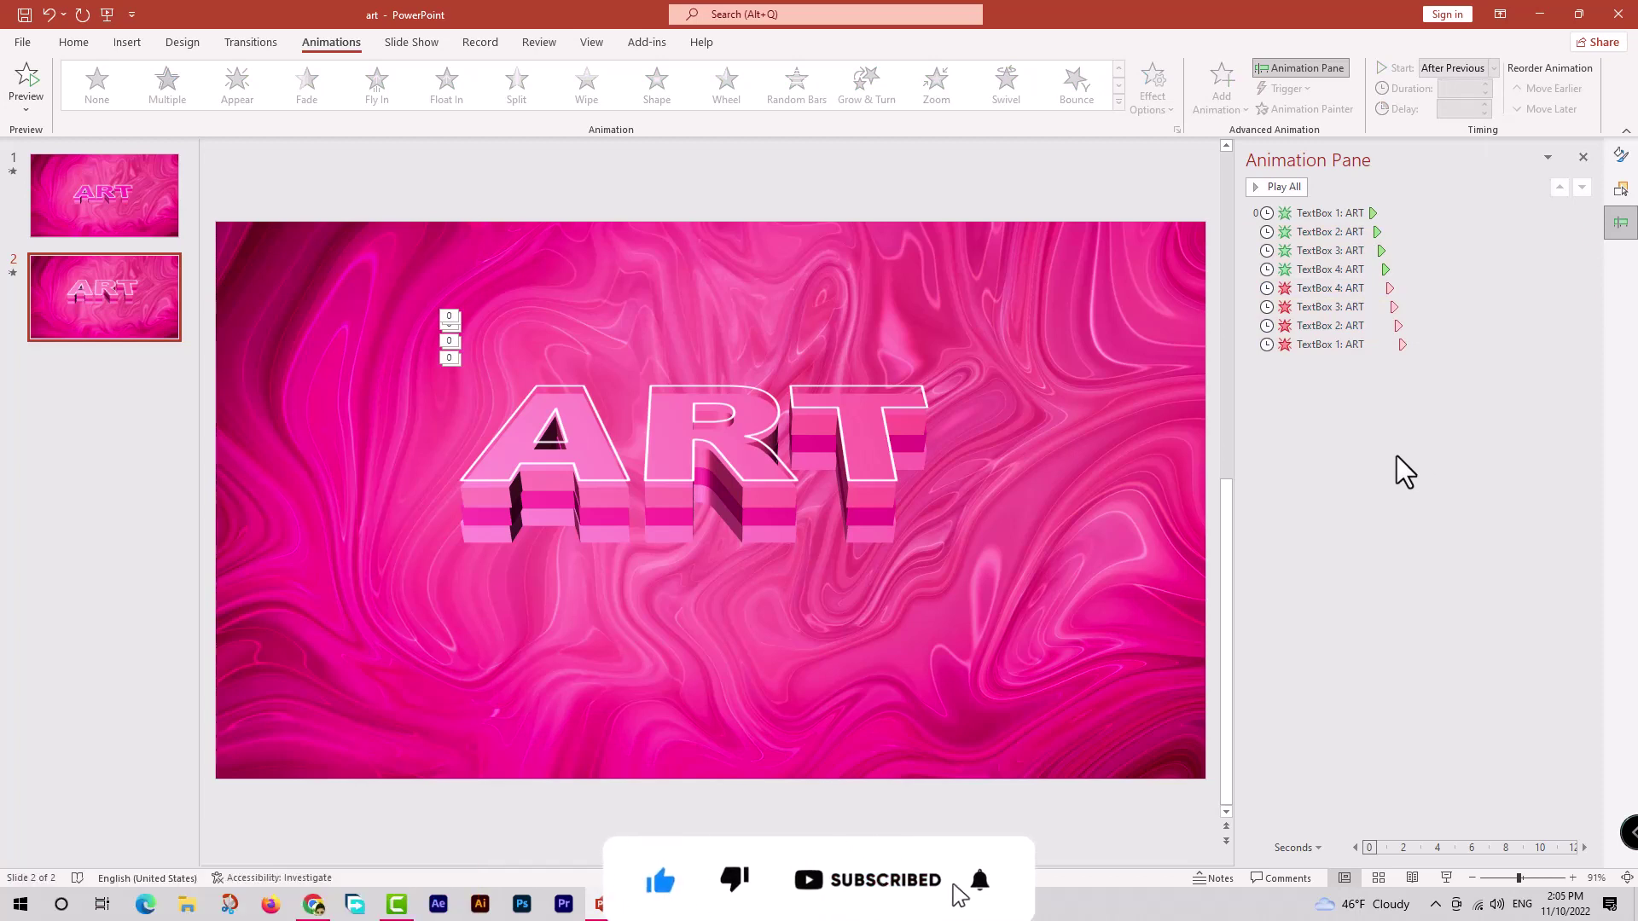
- Start the slide show from the current slide with Shift+F5 to watch the layered ART animation
key("shift+F5")
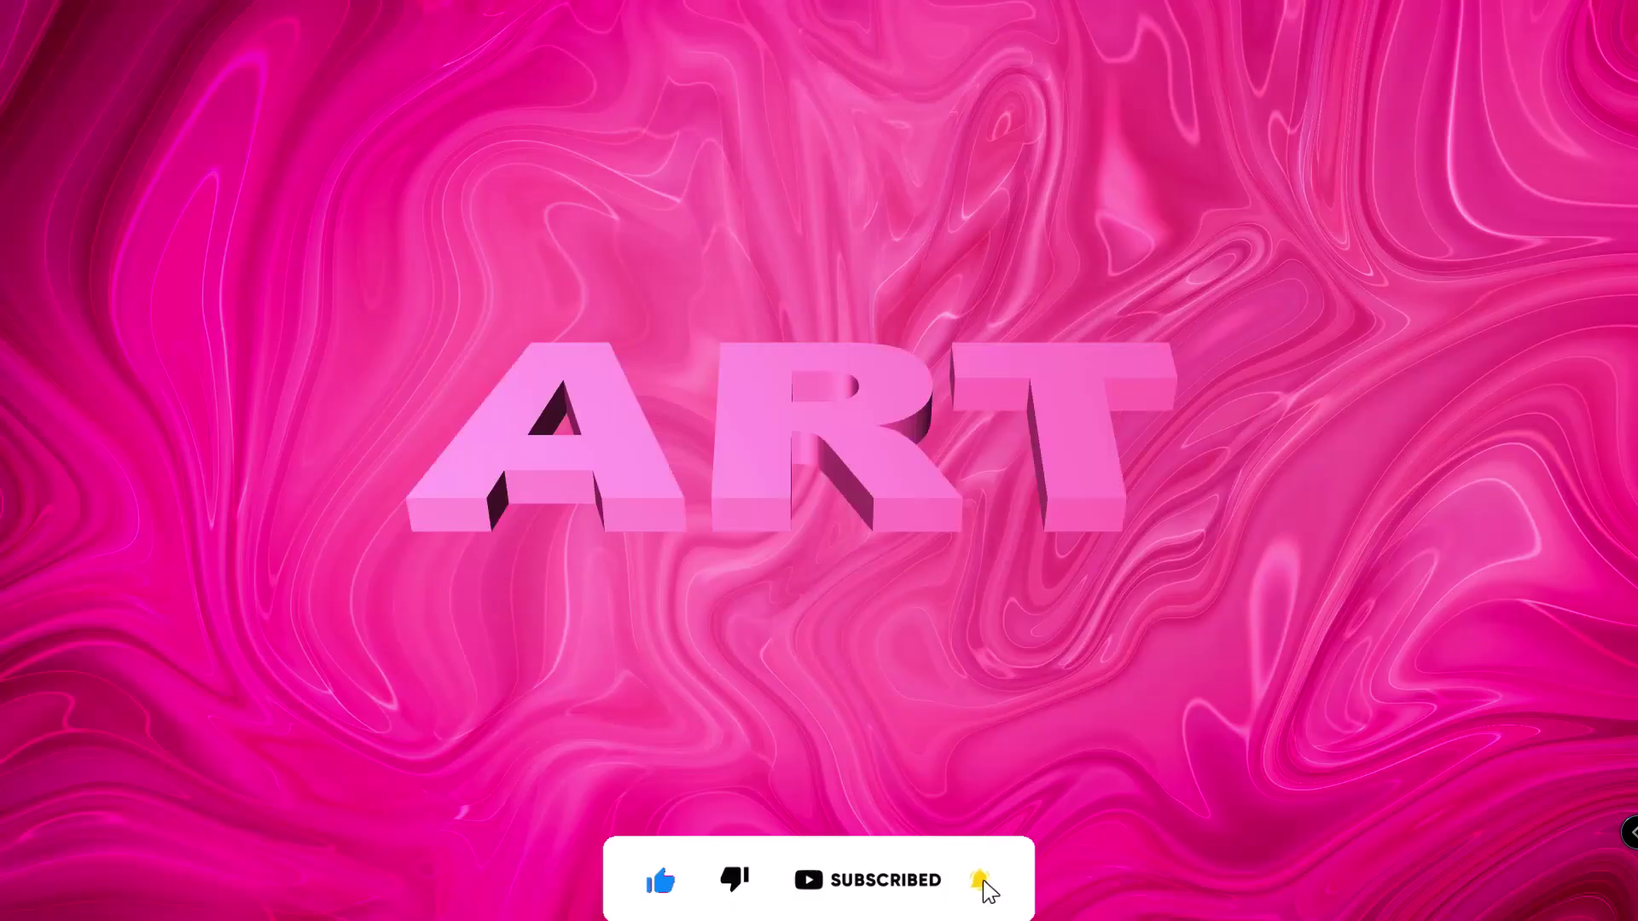